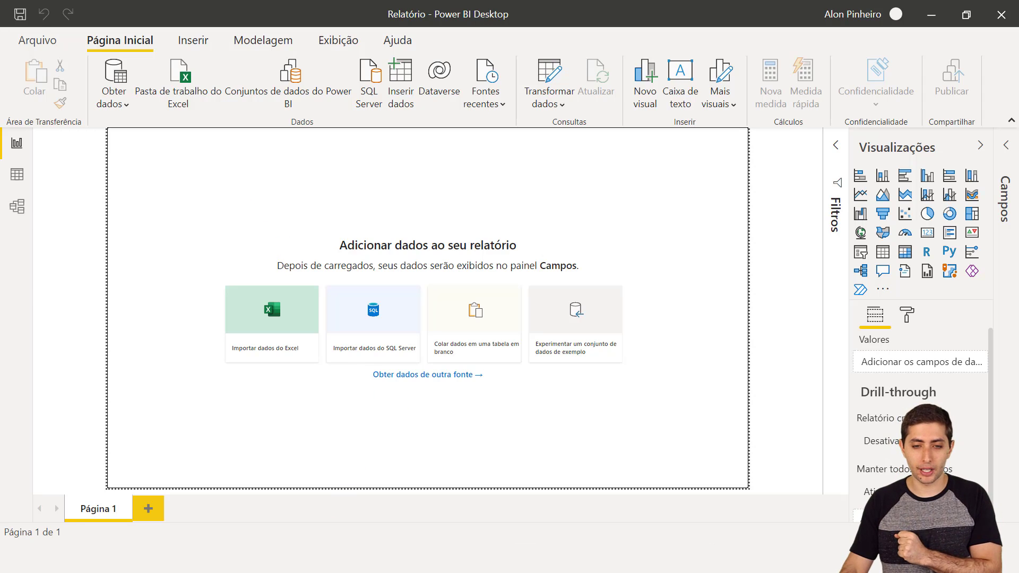
- Switch to File Explorer and open Vendas.xlsx from the 12-19 folder in Excel
left_click(366, 558)
left_click(323, 403)
left_click(238, 234)
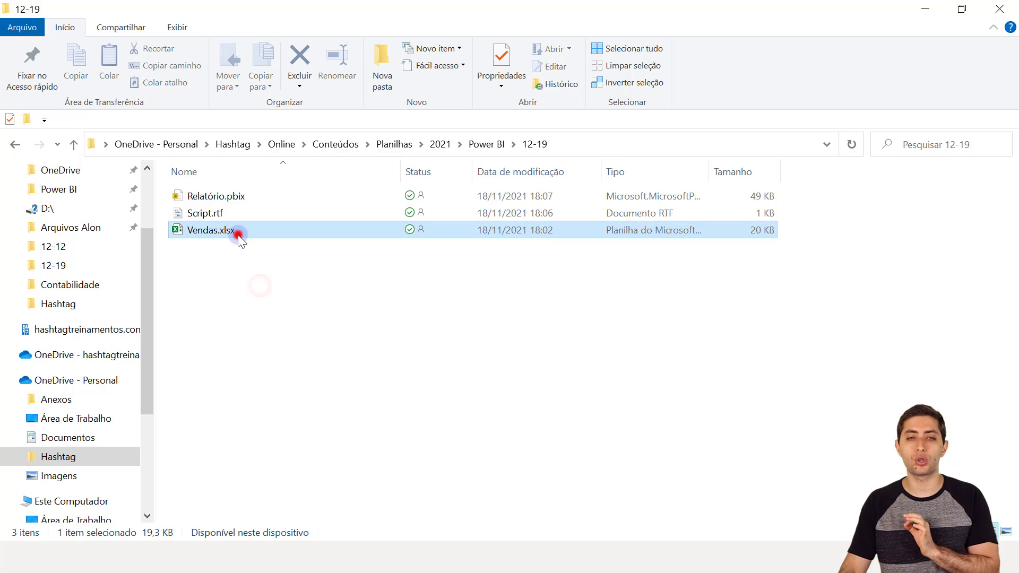
double_click(237, 234)
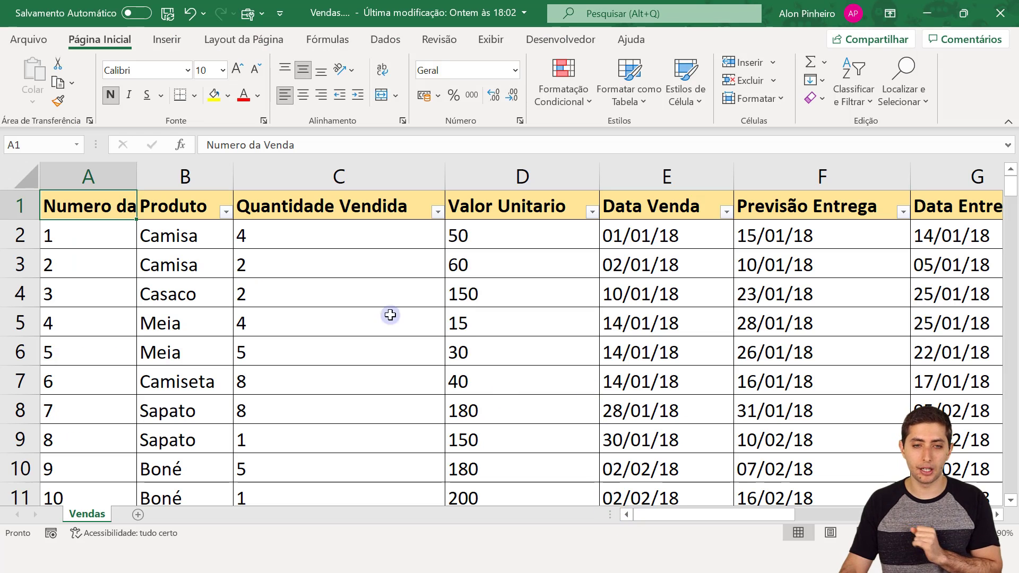
- Autofit column A and step through the headers from Produto to Data Entrega
left_click(333, 283)
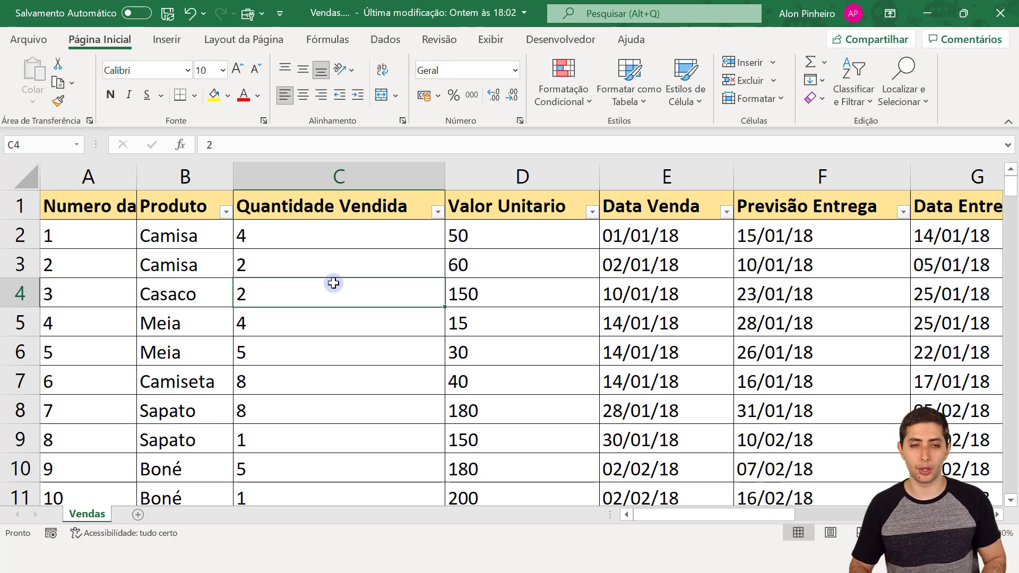
key("ctrl+Home")
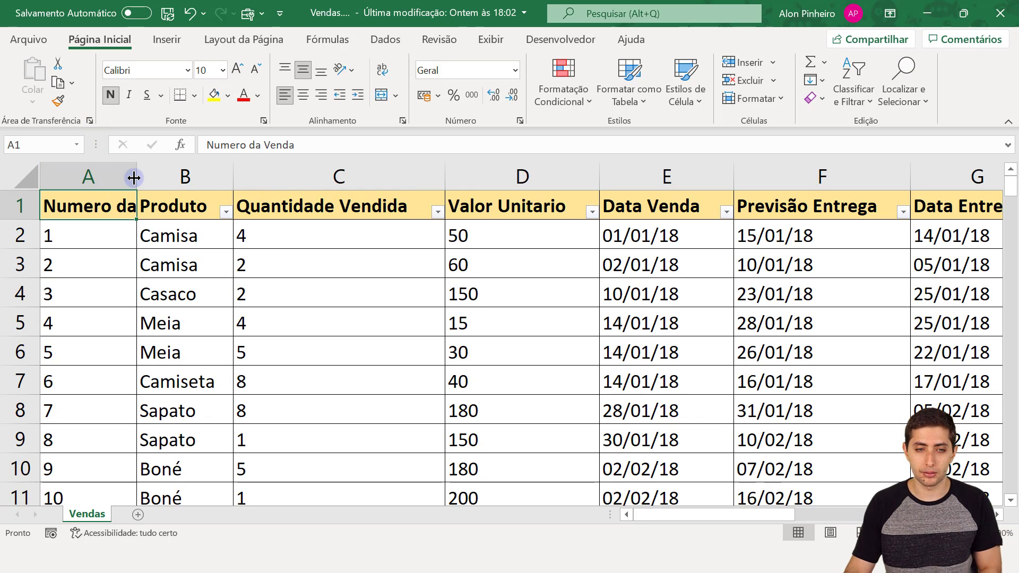
double_click(134, 177)
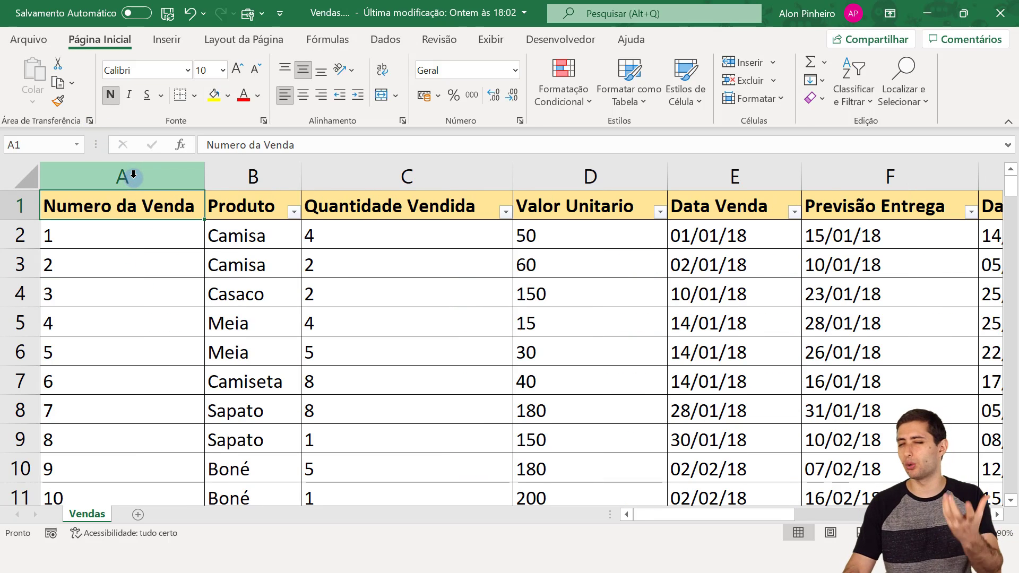
left_click(243, 188)
key("Right")
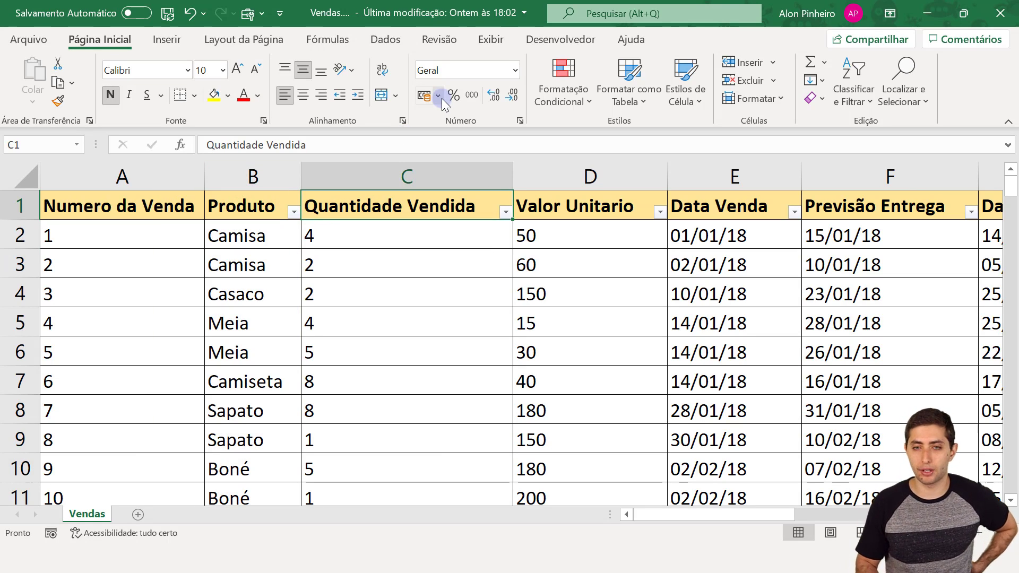
key("Right")
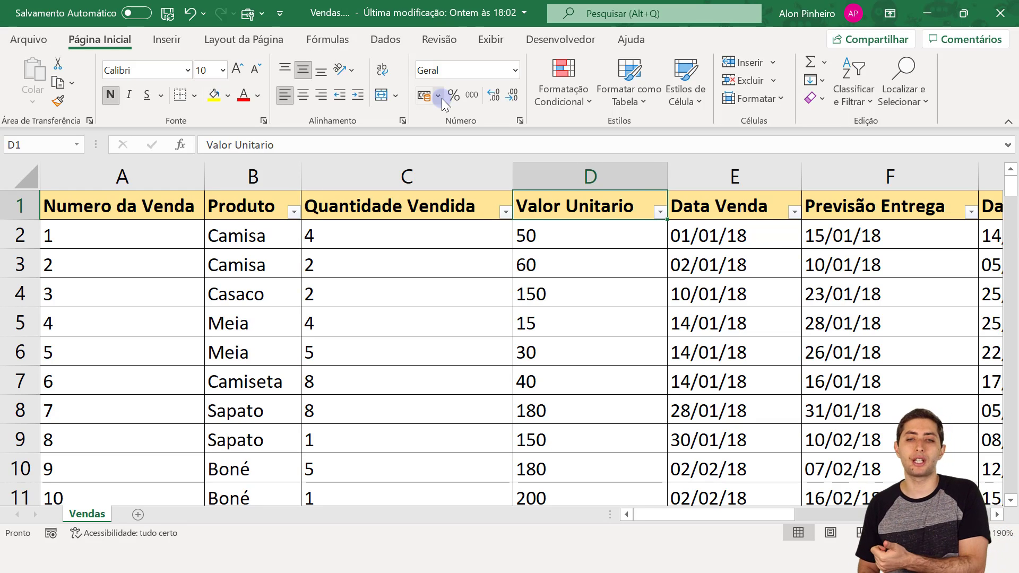
key("Right")
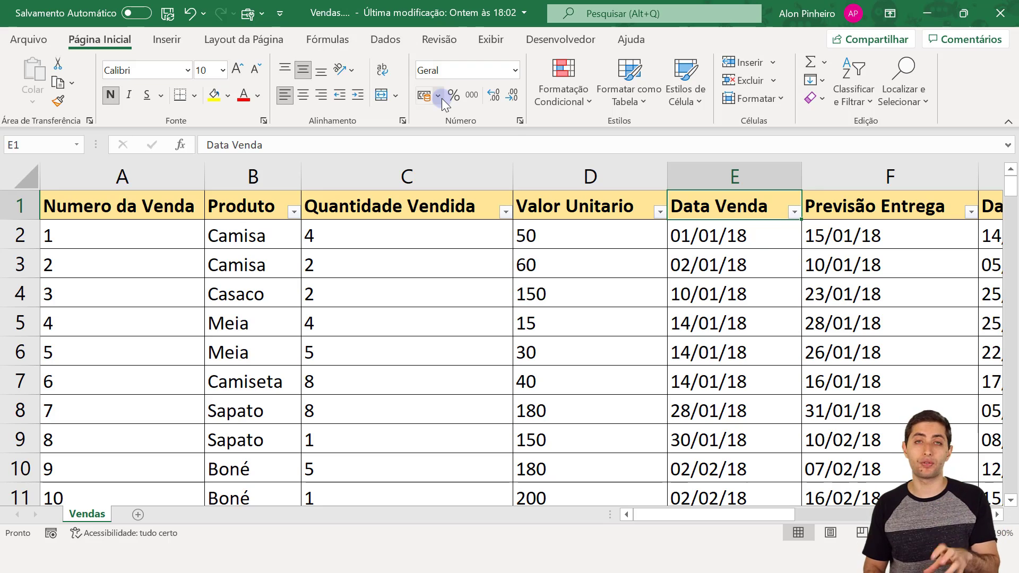
key("Right")
key("Right")
key("Right")
key("Right")
key("Left")
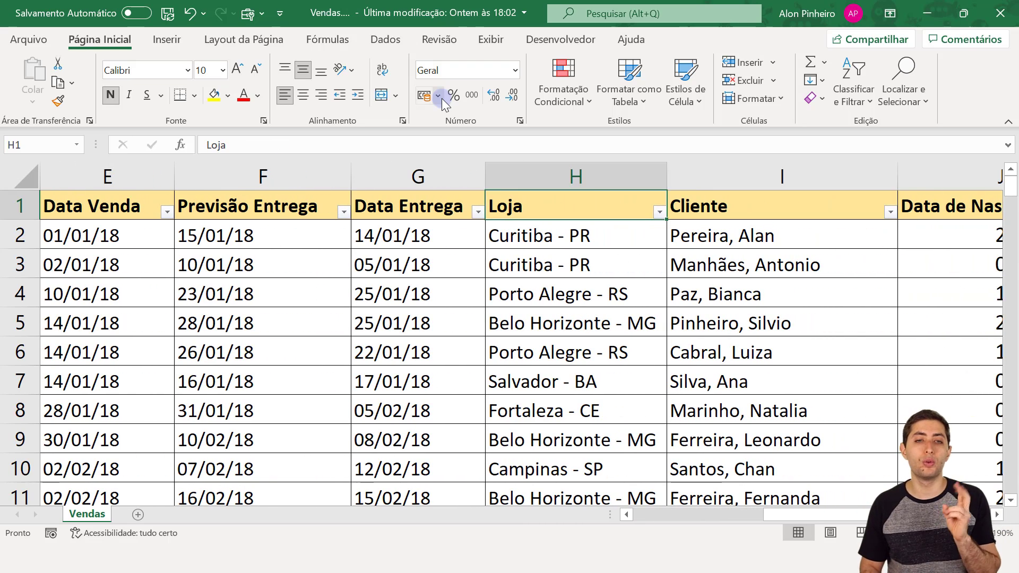
key("Left")
key("Left")
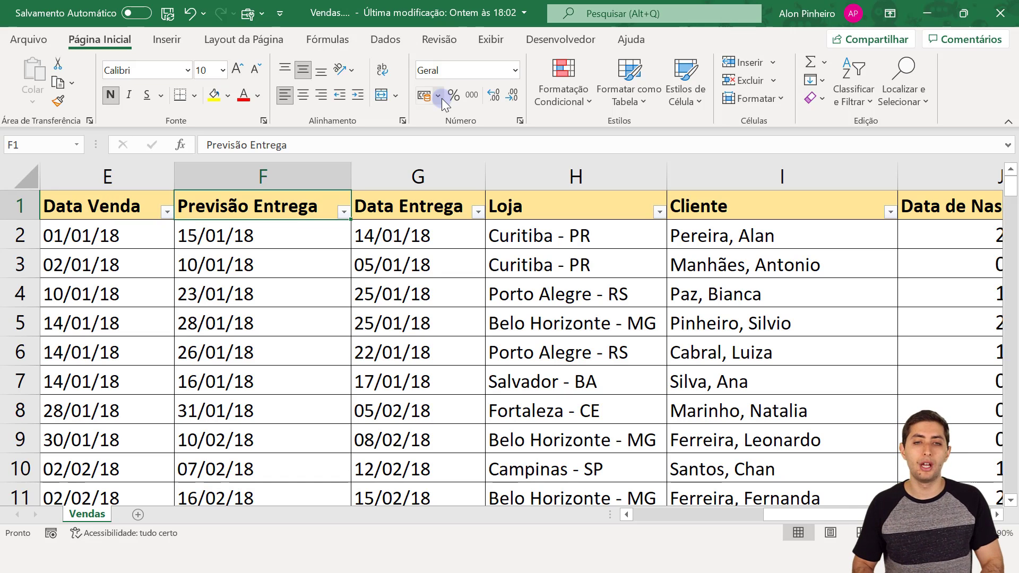
key("Right")
- Inspect the Data Entrega, Loja, Cliente and Data de Nascimento columns, then close Vendas.xlsx without saving
key("ctrl+shift+Down")
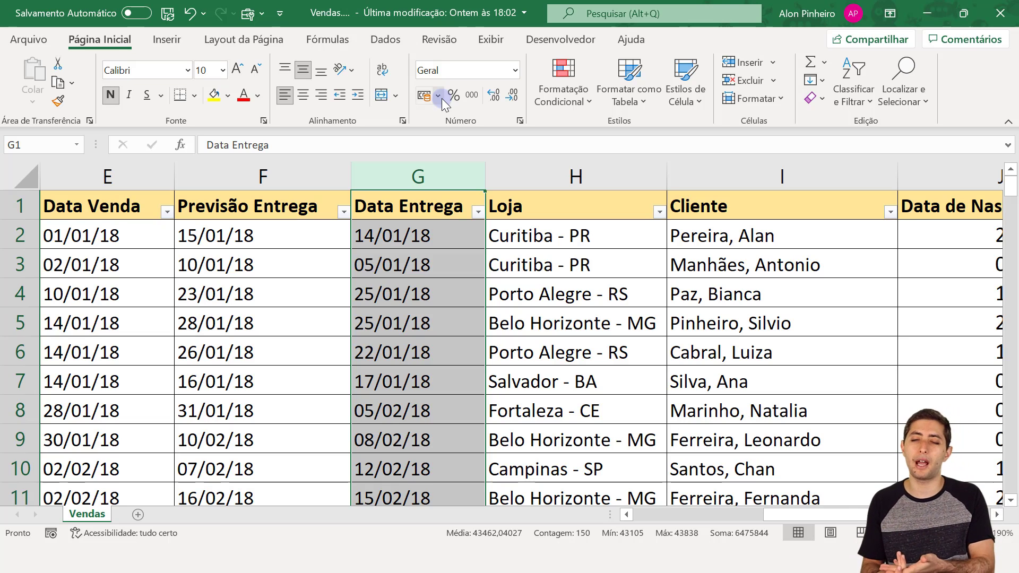
key("Right")
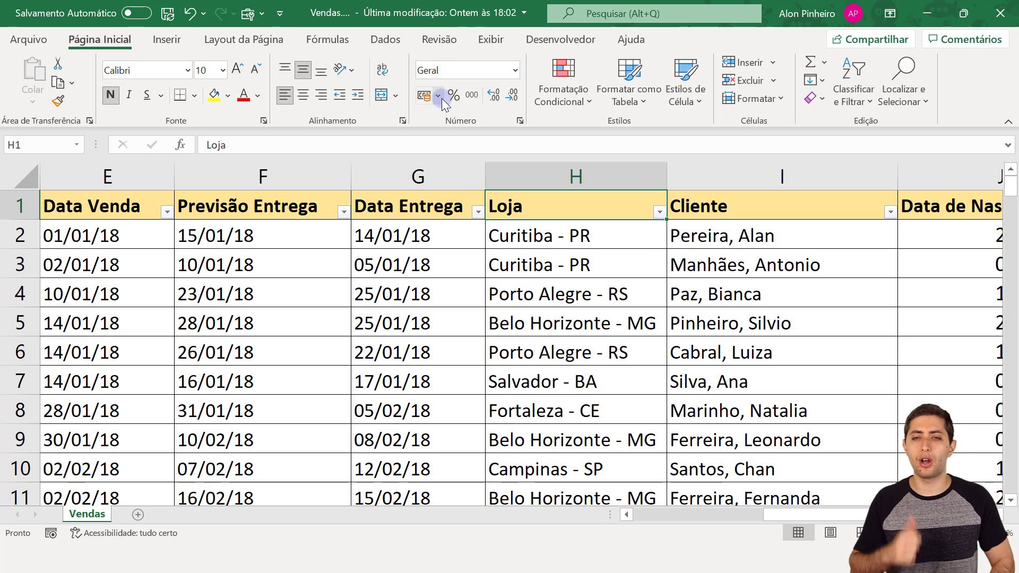
key("ctrl+shift+Down")
key("Right")
key("ctrl+shift+Down")
key("Right")
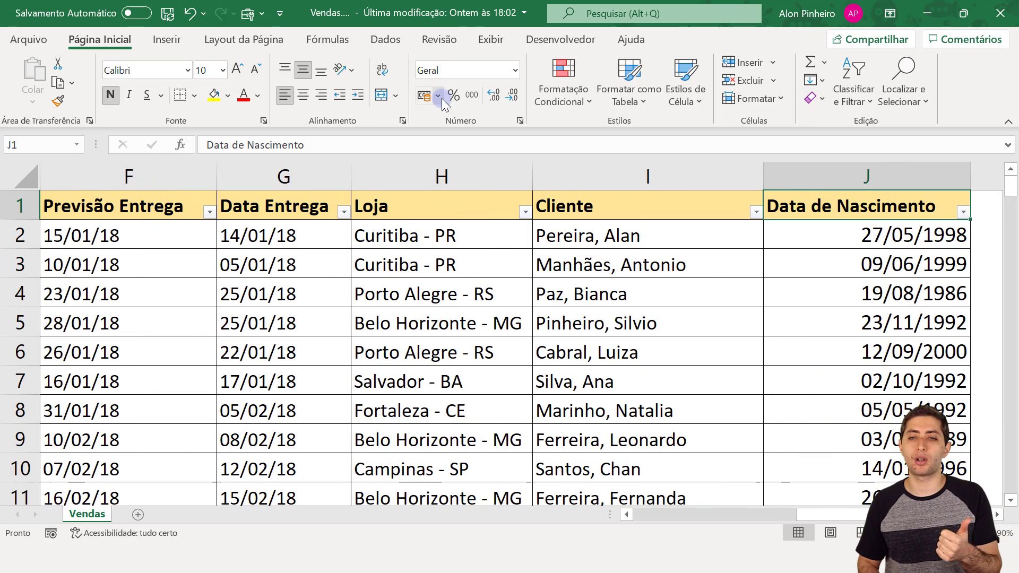
key("Right")
key("Left")
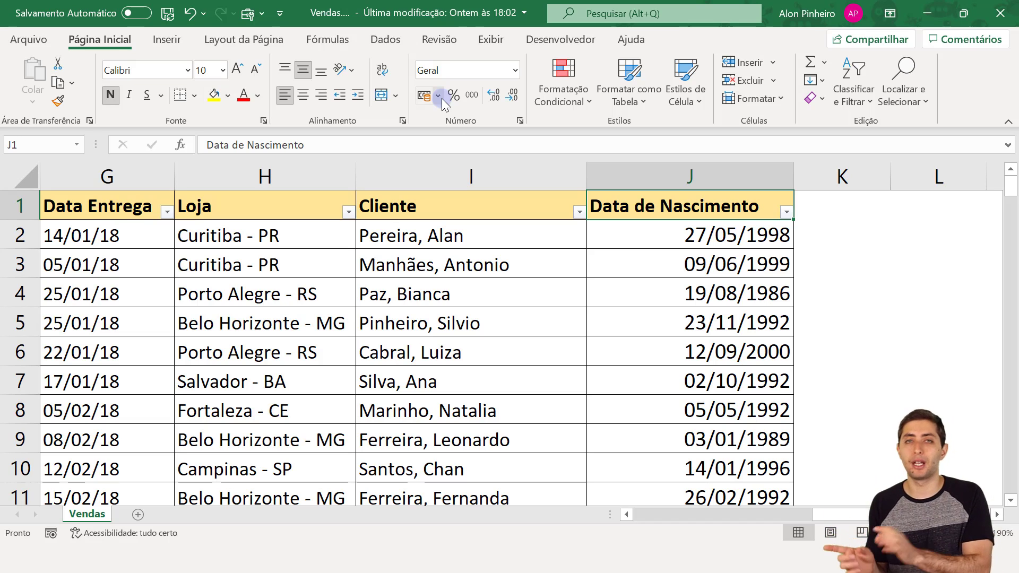
key("ctrl+Home")
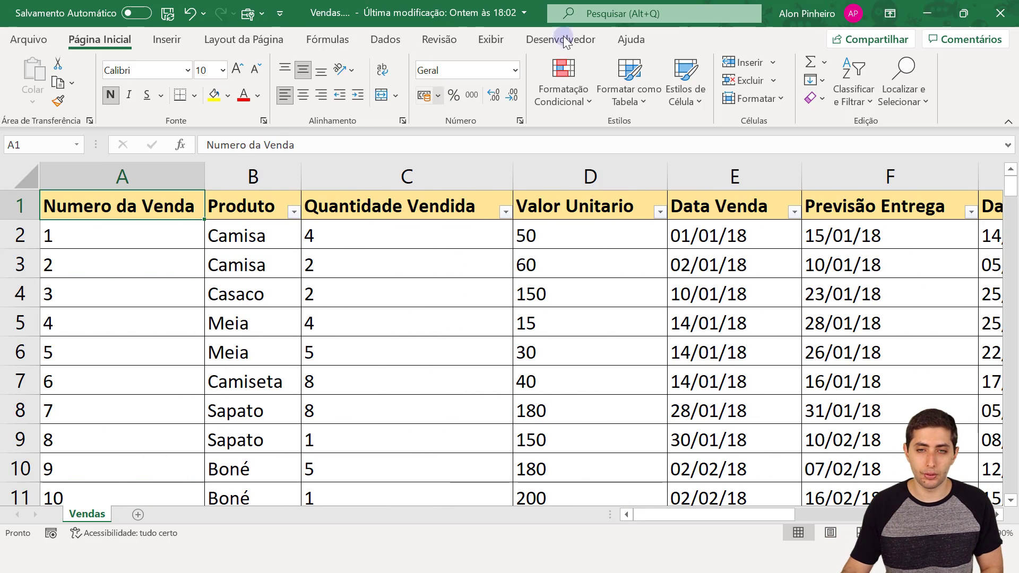
key("ctrl+w")
left_click(504, 294)
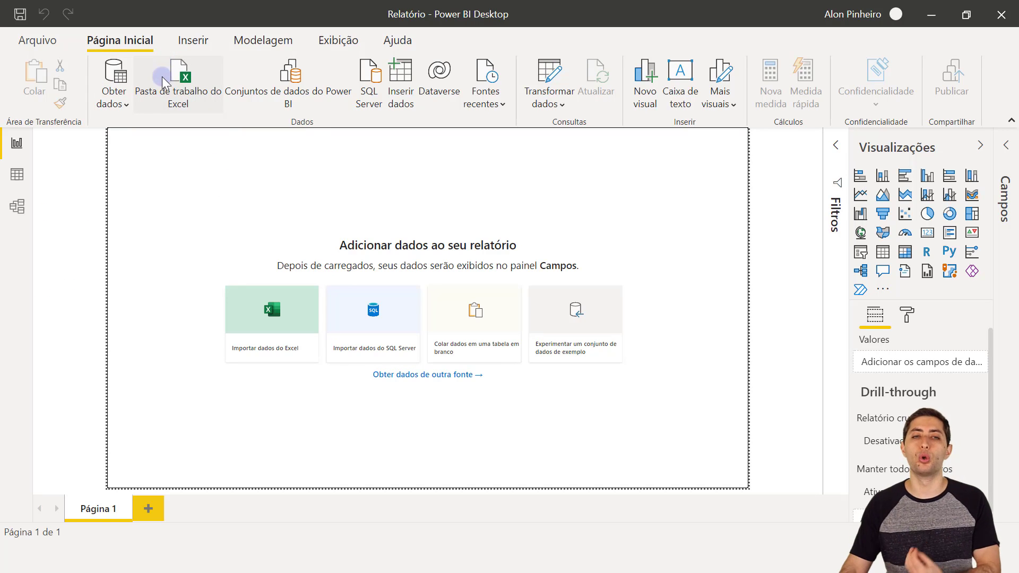
- Import the Vendas sheet from 12-19\Vendas.xlsx via Pasta de trabalho do Excel and choose Transformar Dados
left_click(181, 96)
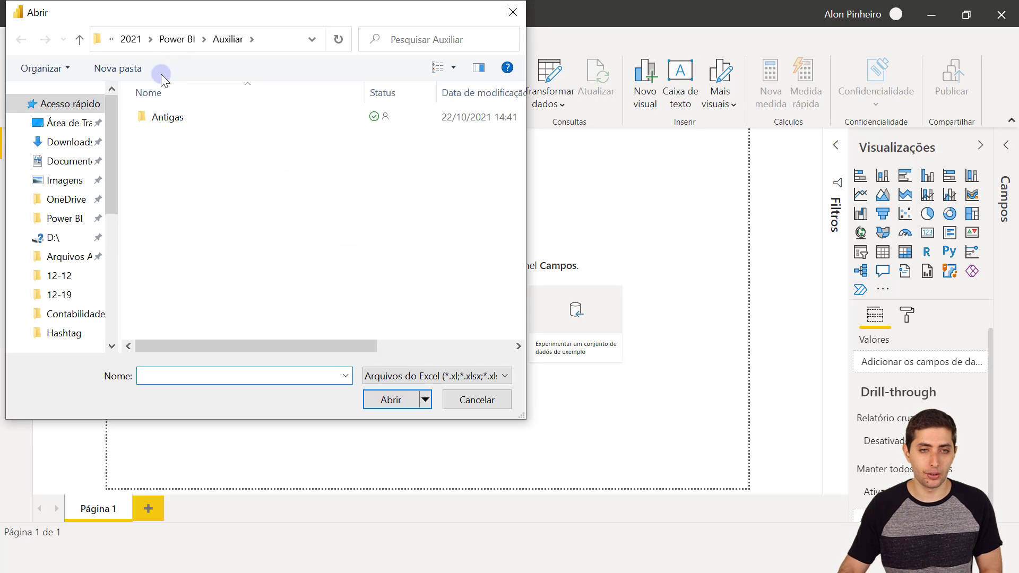
left_click(164, 43)
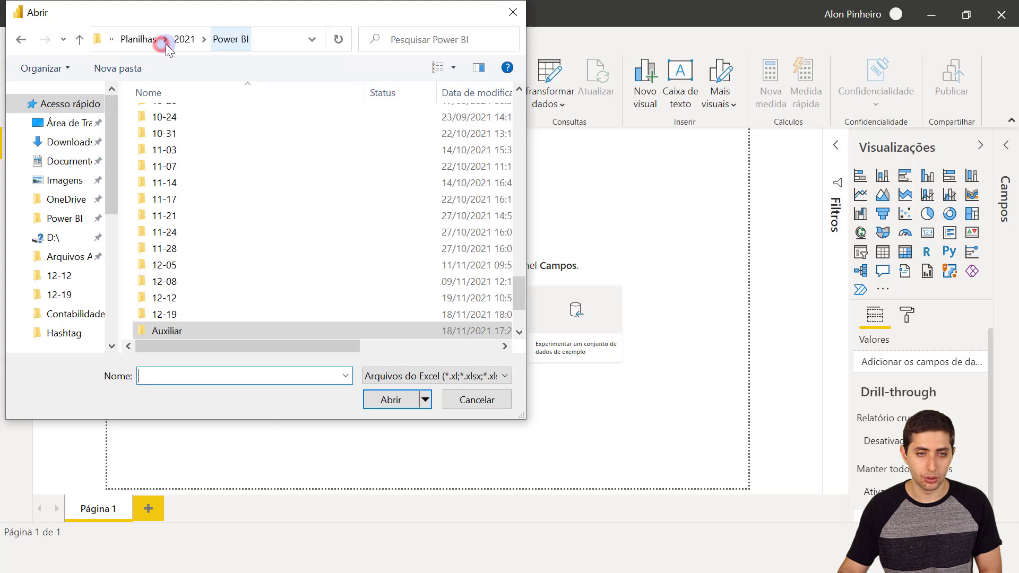
scroll(223, 327, "down", 2)
double_click(190, 218)
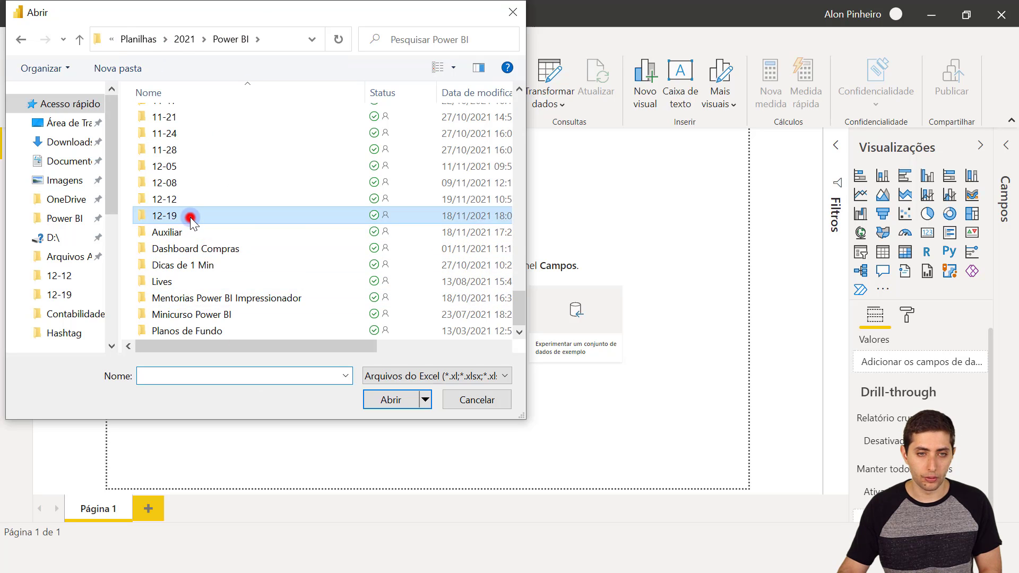
left_click(190, 118)
left_click(387, 399)
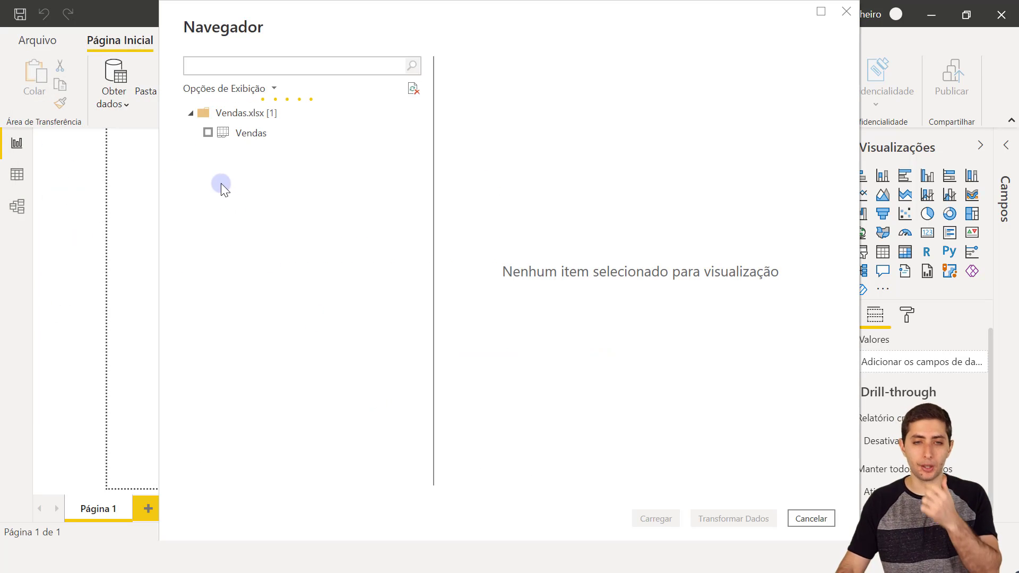
left_click(261, 137)
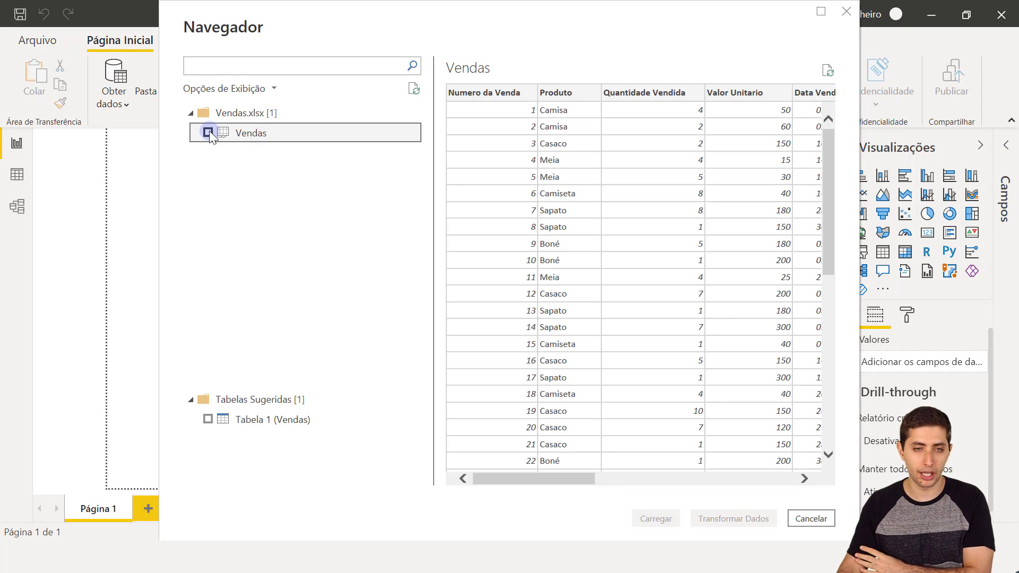
left_click(208, 133)
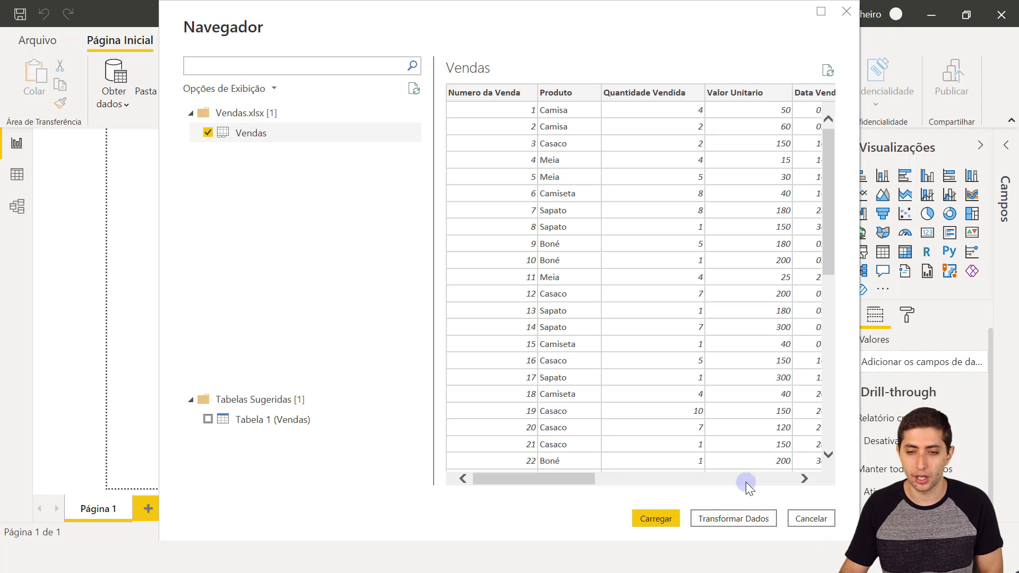
left_click(727, 521)
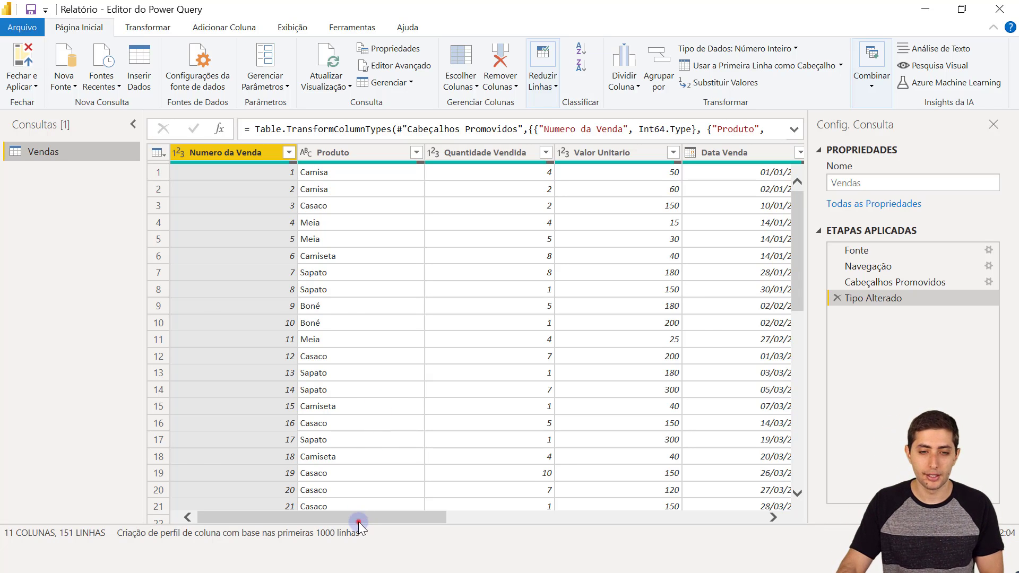
- Delete the empty Column11 at the far right of the Vendas grid
left_click_drag(358, 521, 697, 472)
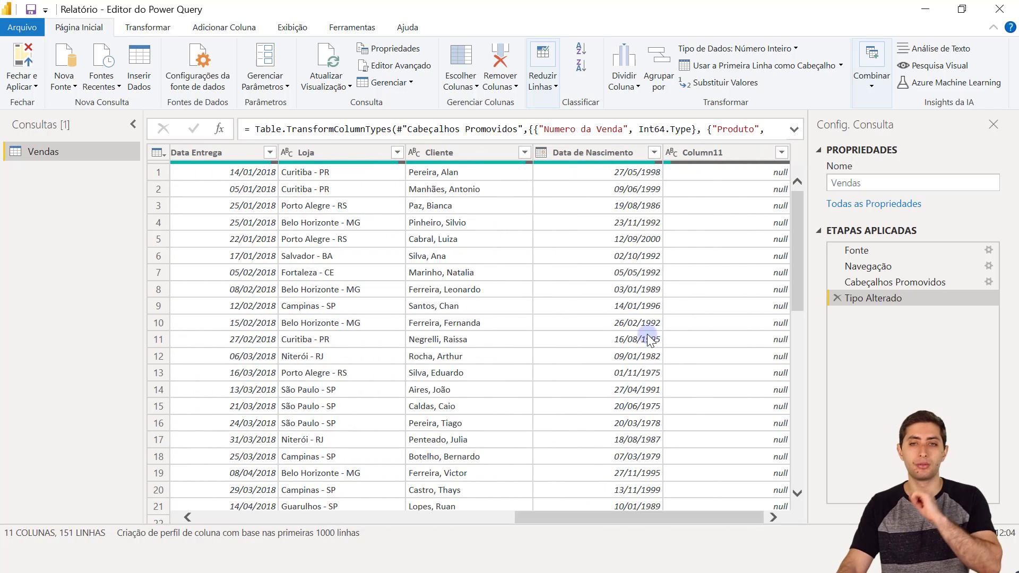
left_click(710, 153)
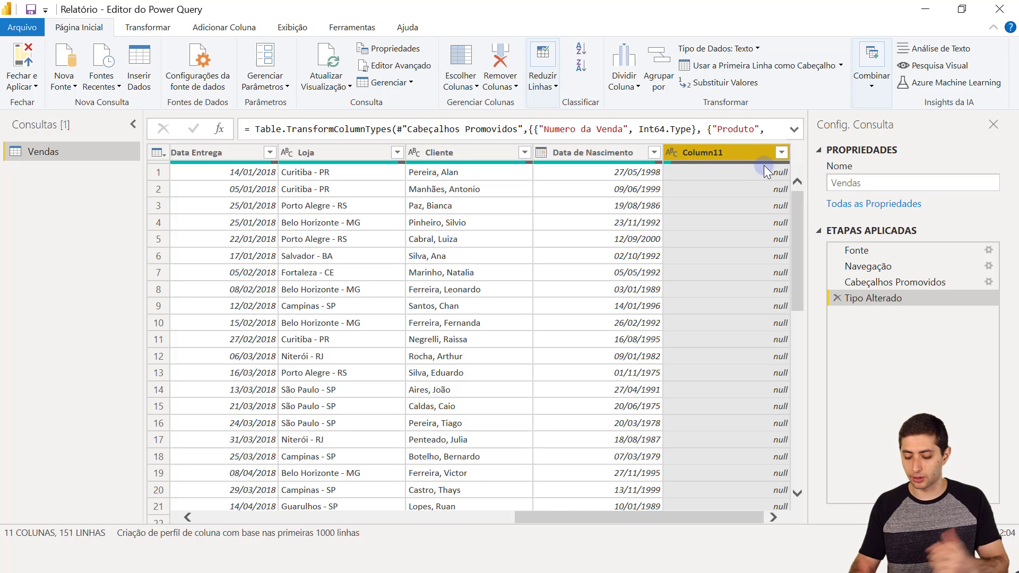
key("Delete")
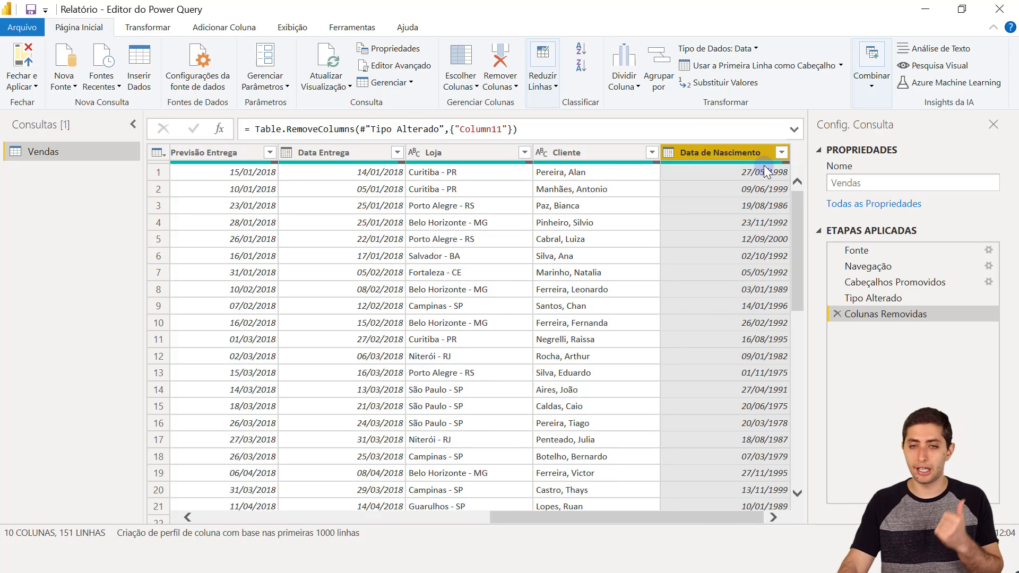
scroll(655, 276, "down", 15)
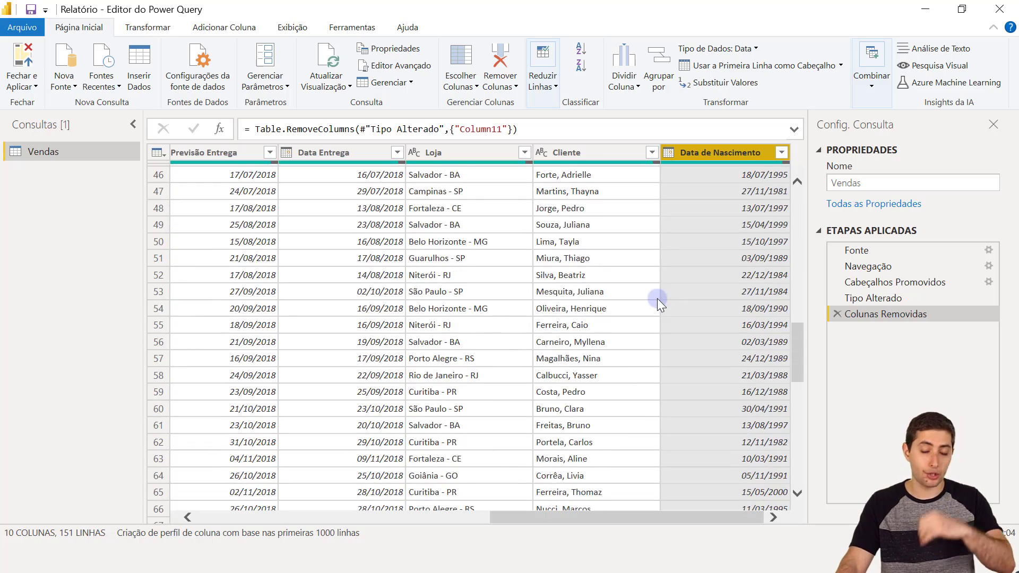
scroll(657, 298, "up", 15)
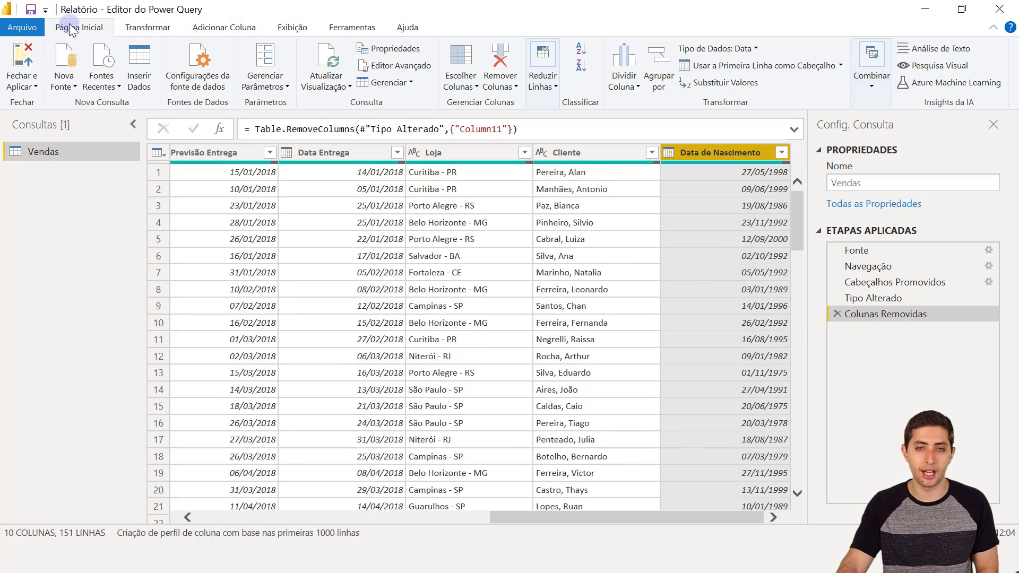
left_click(550, 79)
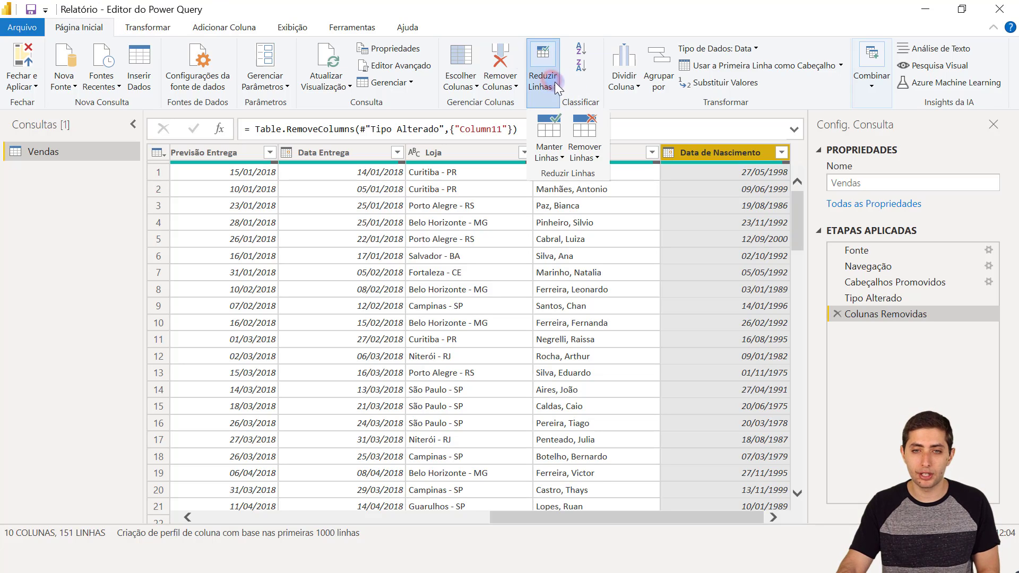
left_click(596, 152)
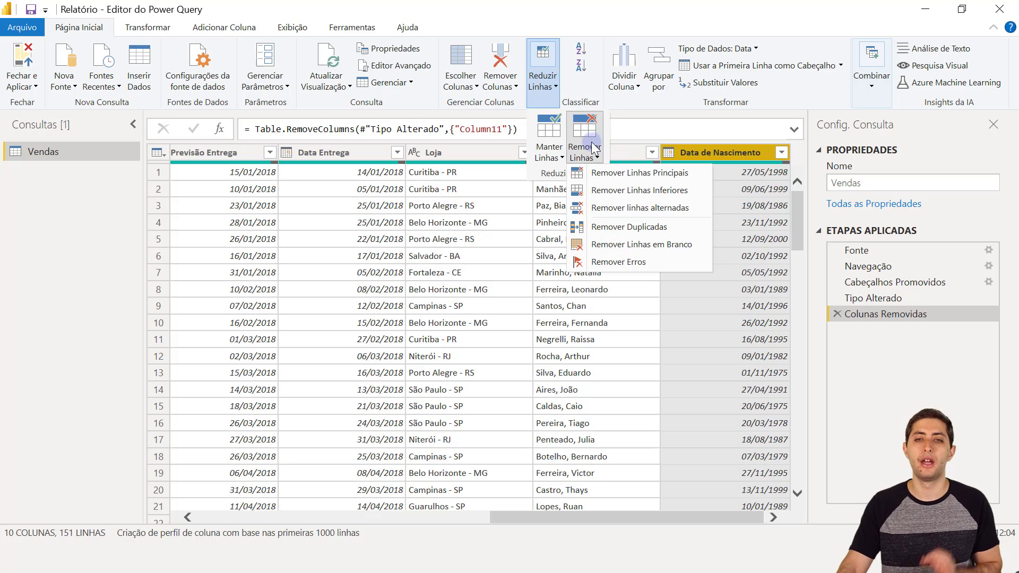
left_click(626, 243)
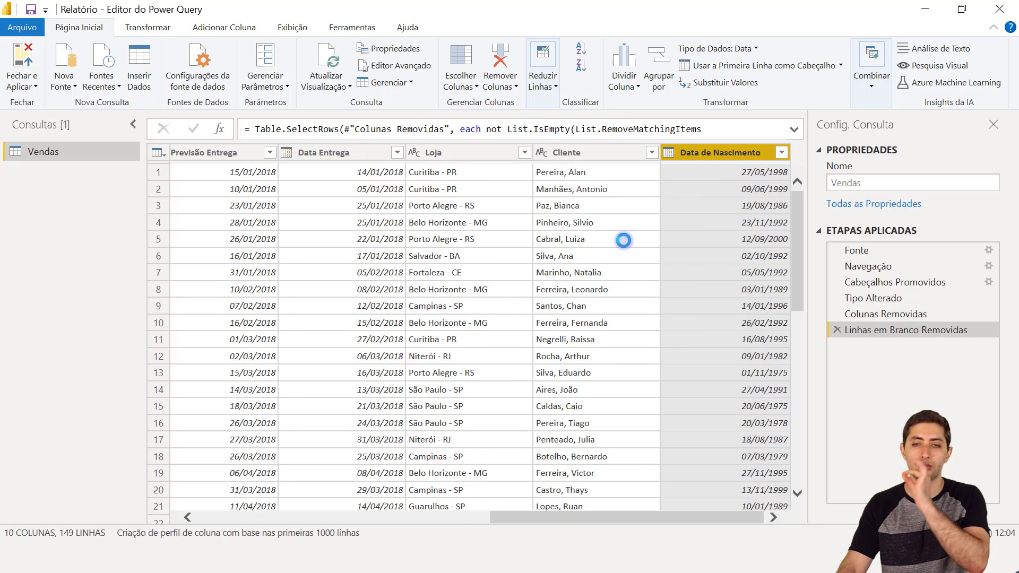
scroll(610, 238, "down", 10)
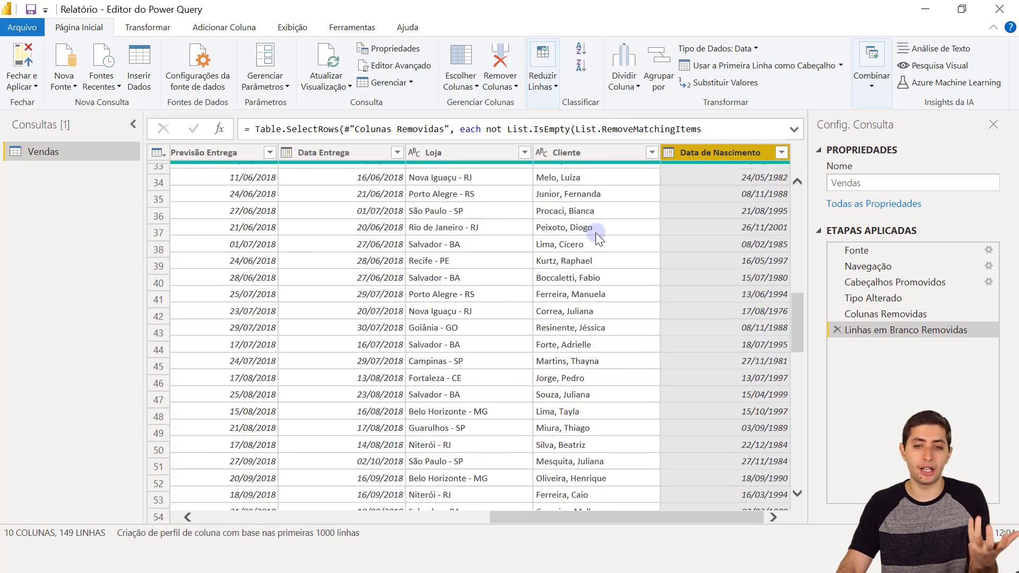
scroll(595, 233, "down", 12)
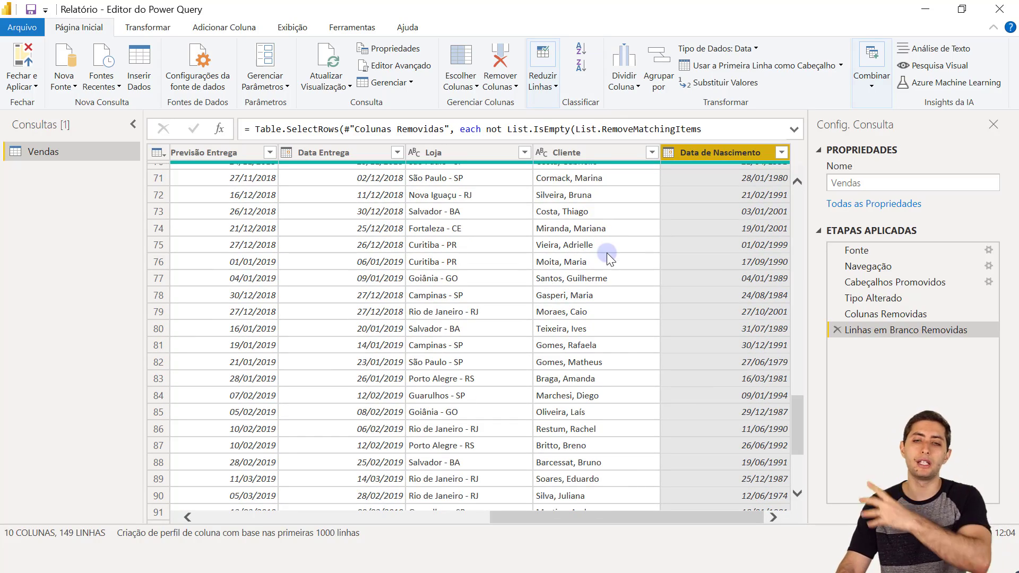
scroll(638, 307, "up", 20)
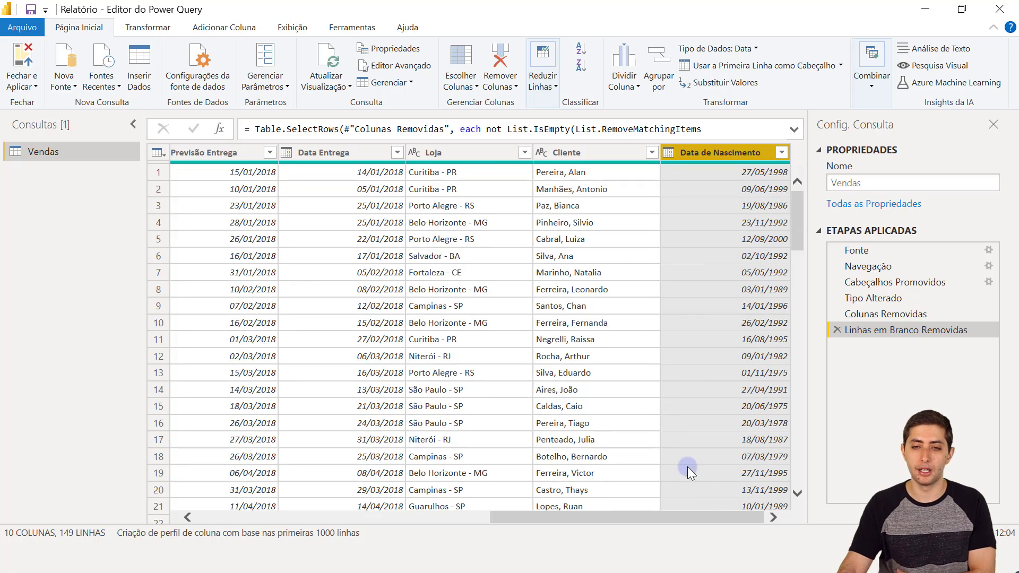
left_click_drag(710, 520, 464, 470)
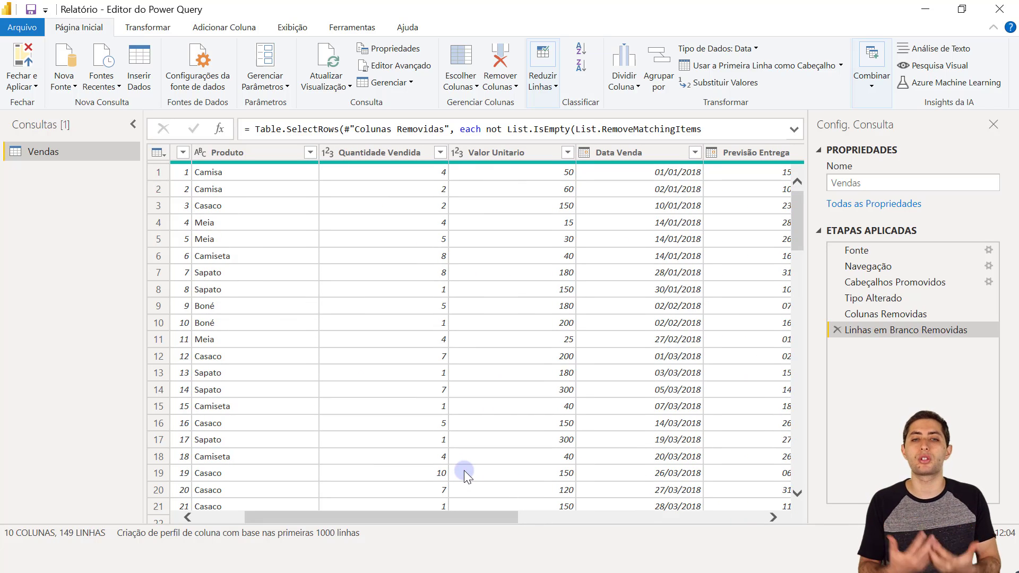
left_click(388, 528)
left_click(369, 151)
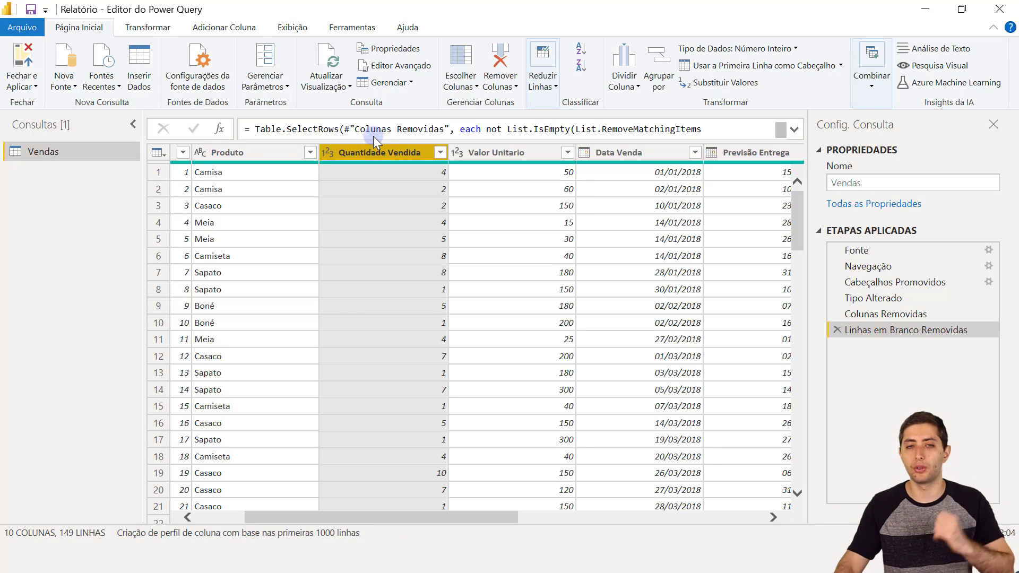
left_click(398, 178)
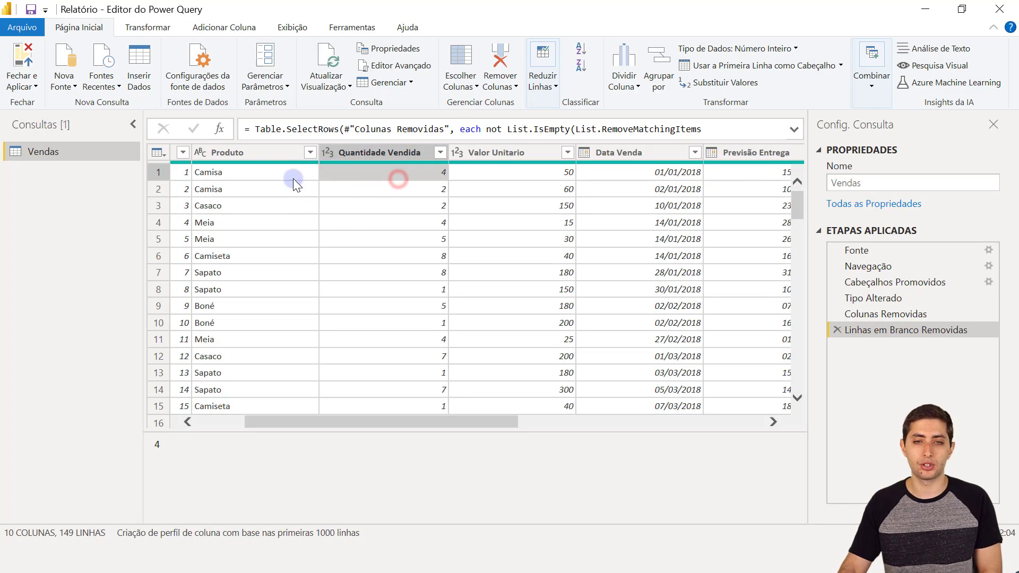
left_click(294, 177)
left_click(480, 150)
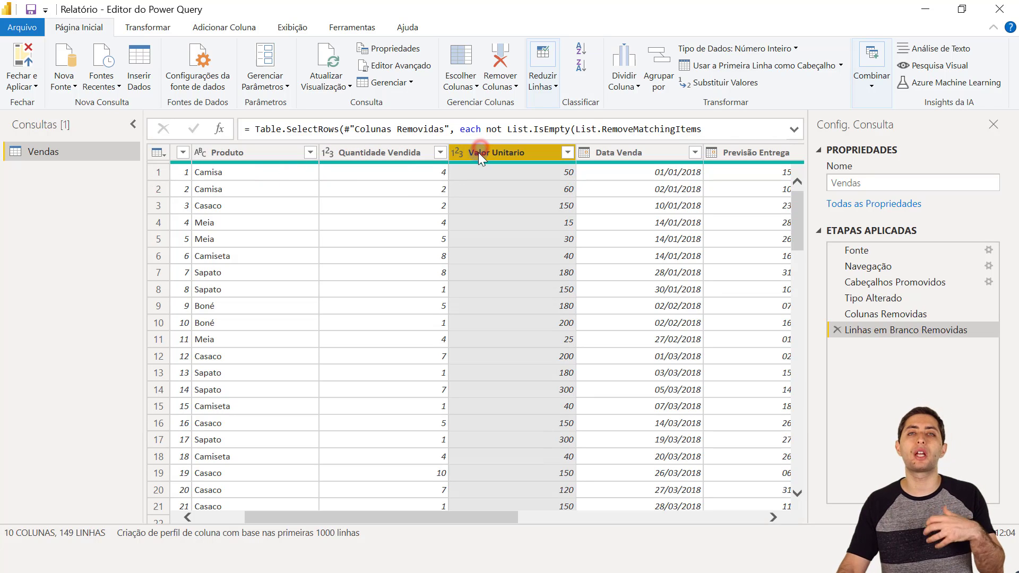
left_click(433, 175)
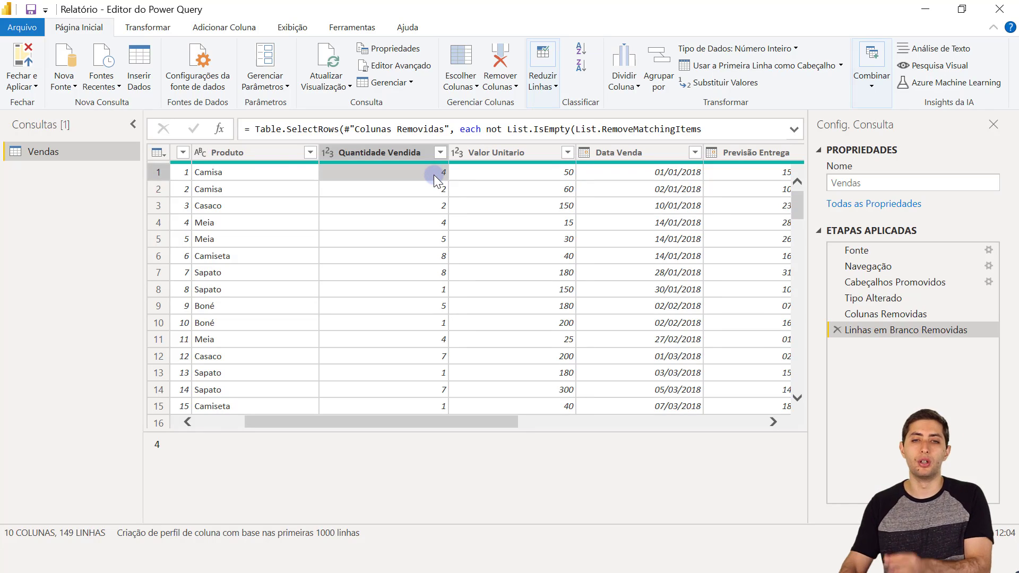
left_click(489, 177)
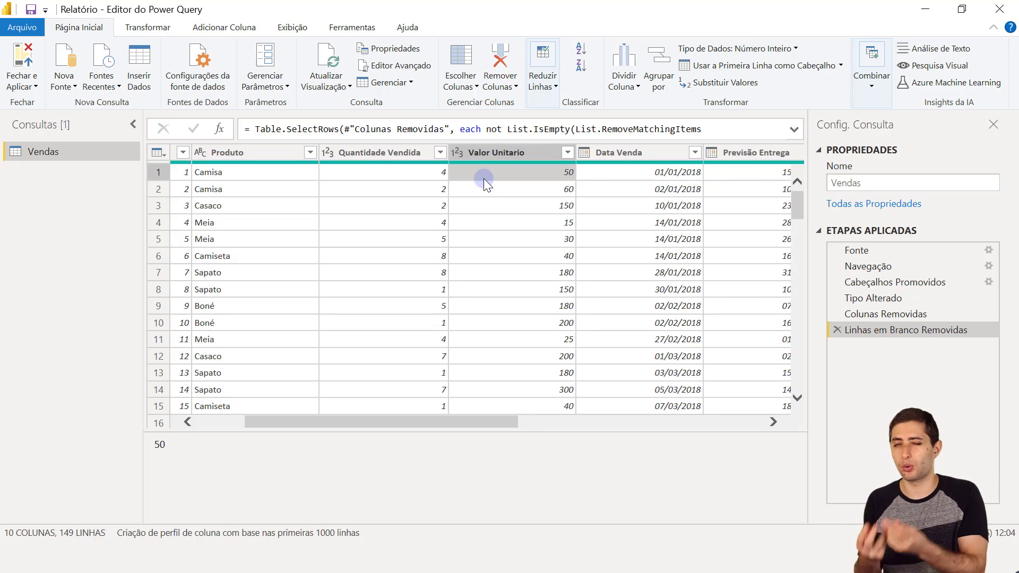
left_click(406, 152)
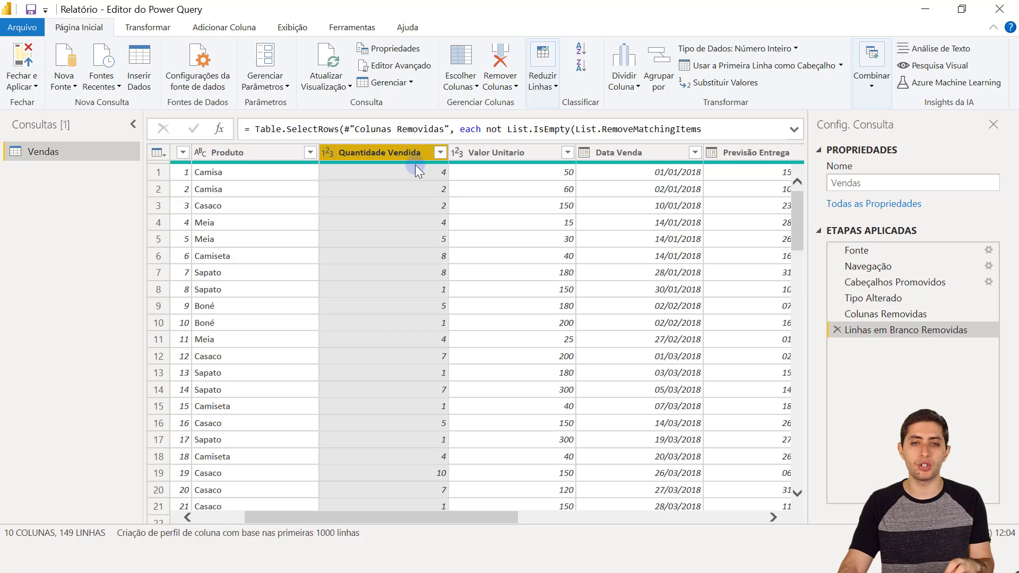
- Select Quantidade Vendida and add Valor Unitario to the column selection
left_click(521, 152)
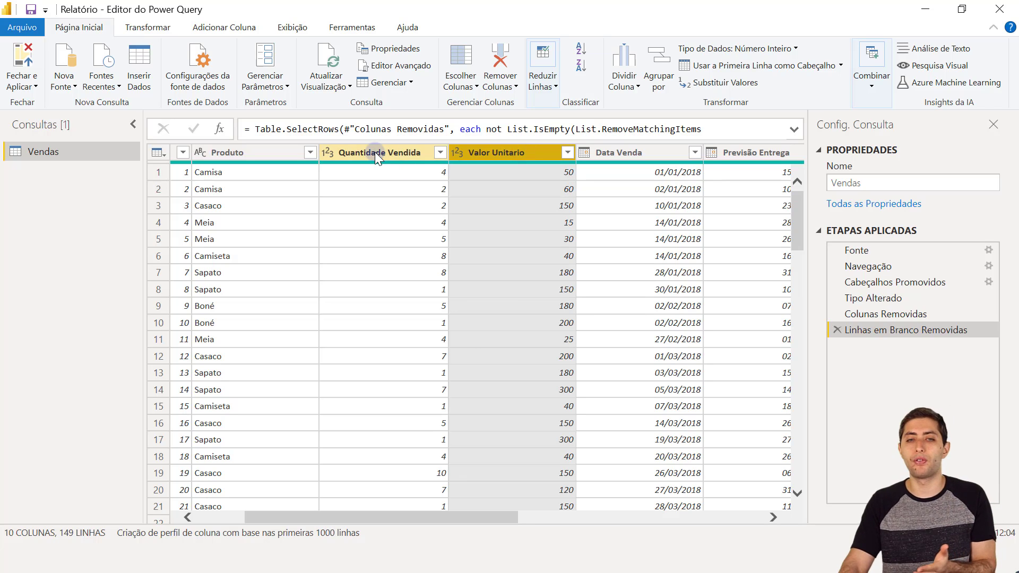
left_click(374, 152)
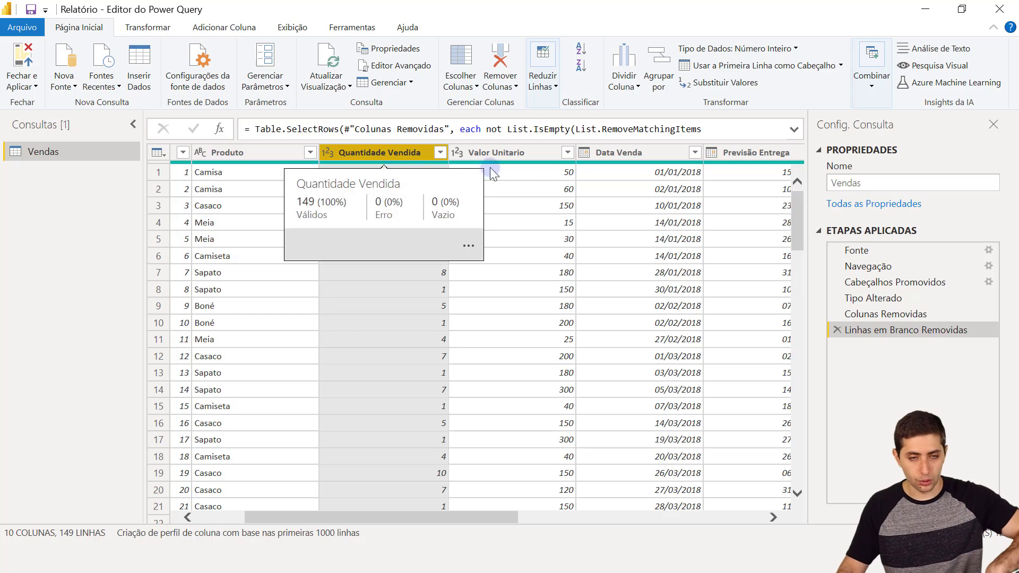
left_click(524, 154, "ctrl")
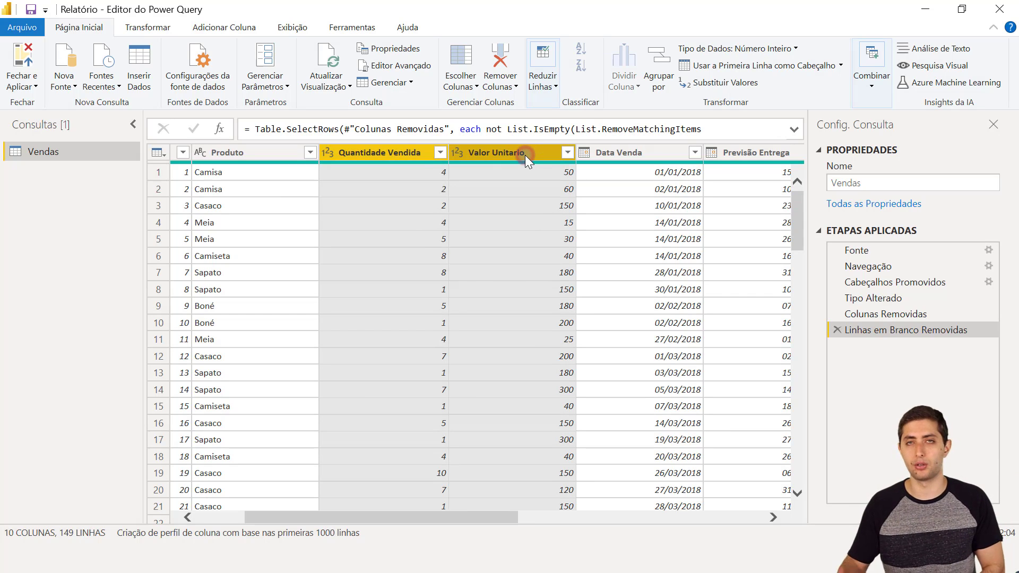
- Compare the Adicionar Coluna and Transformar ribbons, ending on Adicionar Coluna
left_click(232, 25)
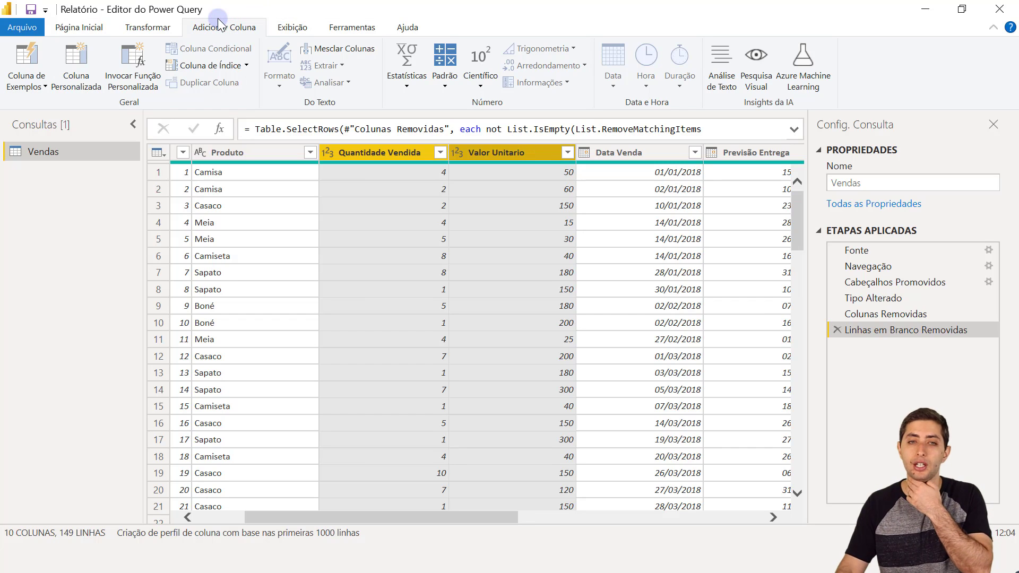
left_click(153, 30)
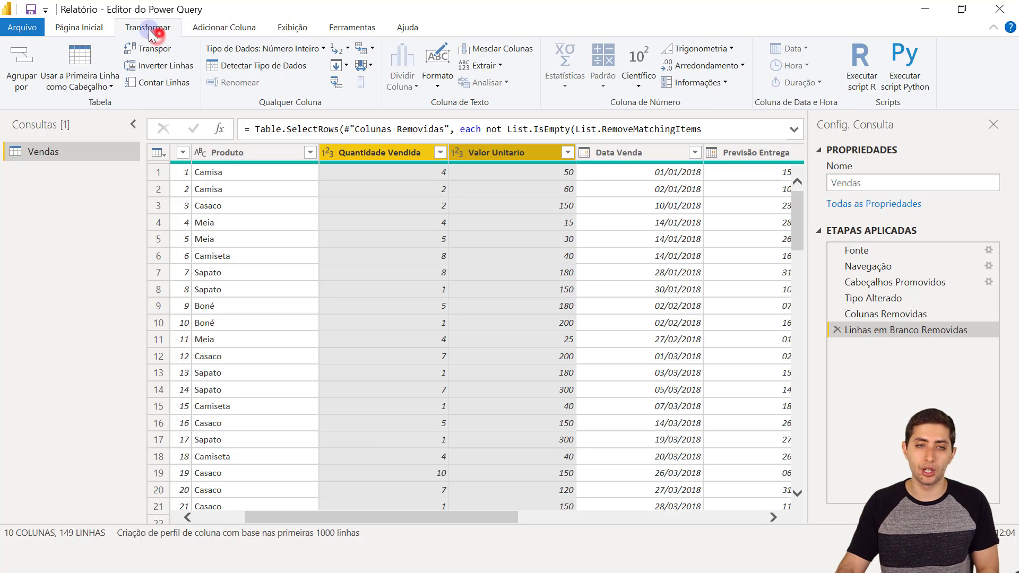
left_click(223, 34)
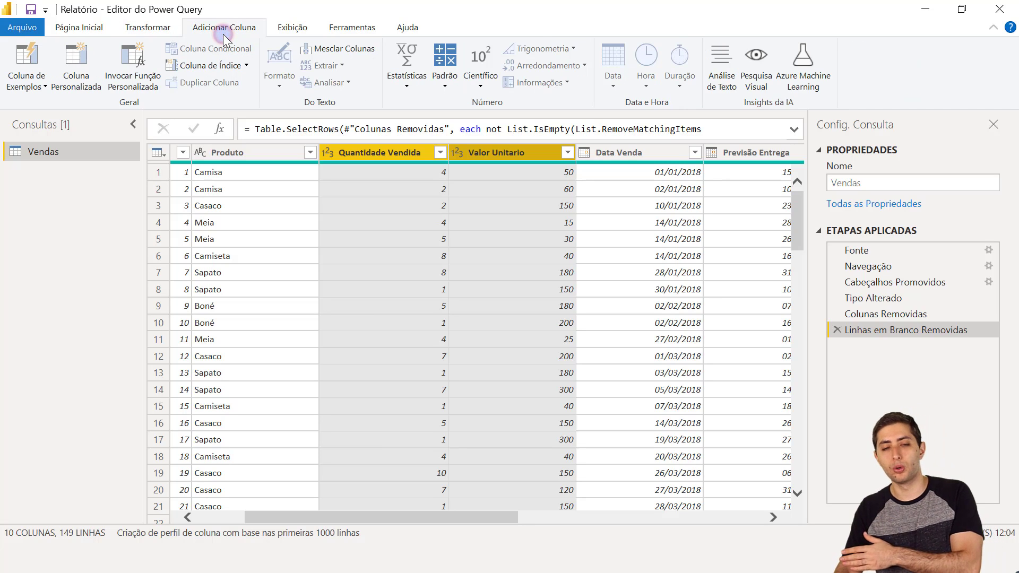
left_click(166, 28)
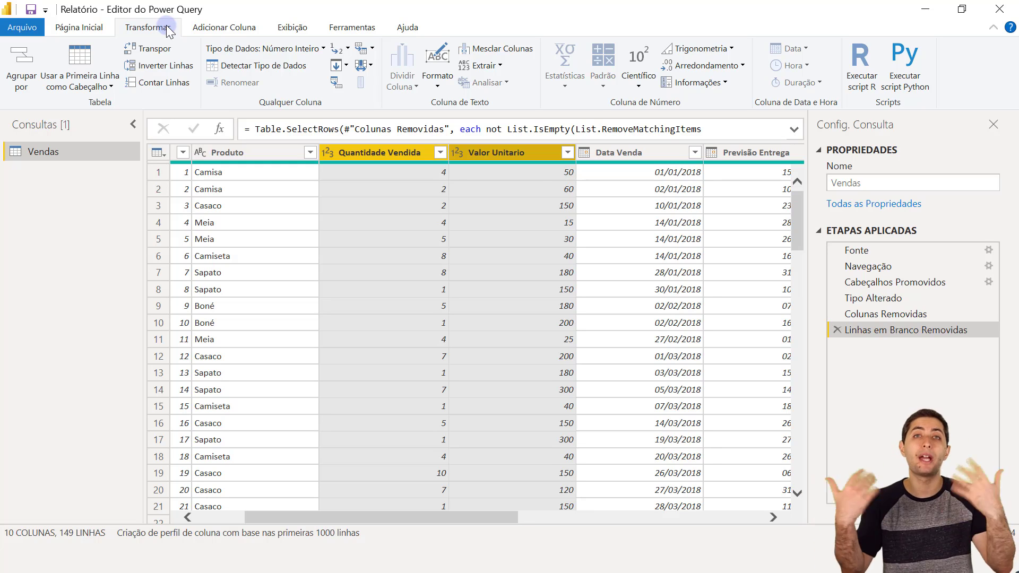
left_click(229, 29)
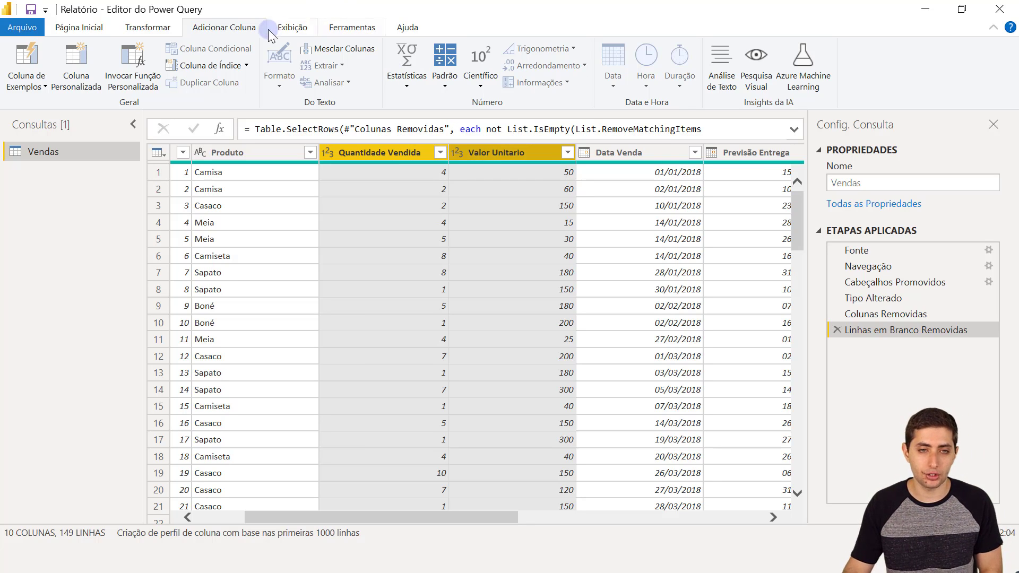
- Multiply Quantidade Vendida by Valor Unitario with Padrão > Multiplicar and rename the result Faturamento
left_click(445, 74)
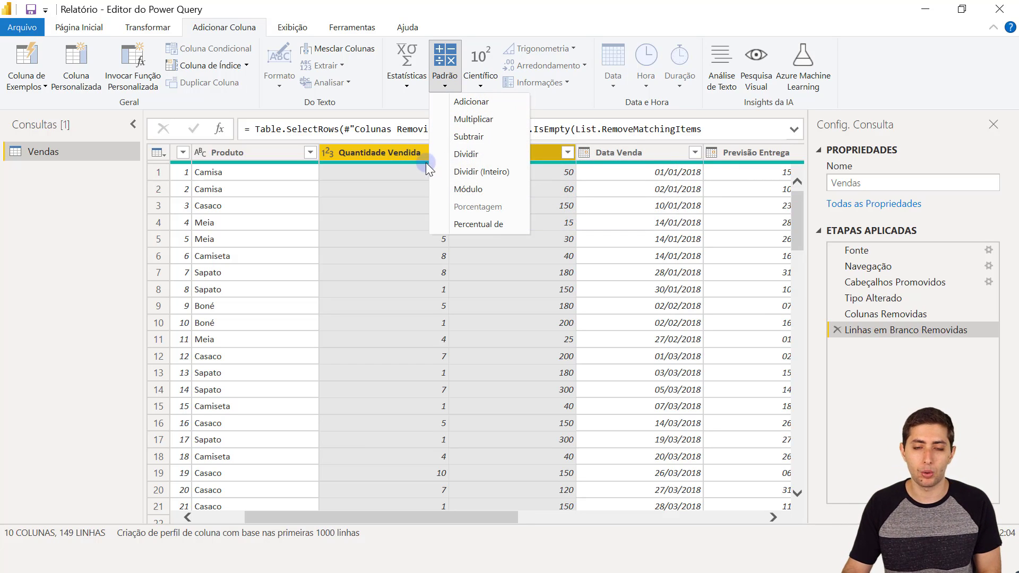
left_click(471, 120)
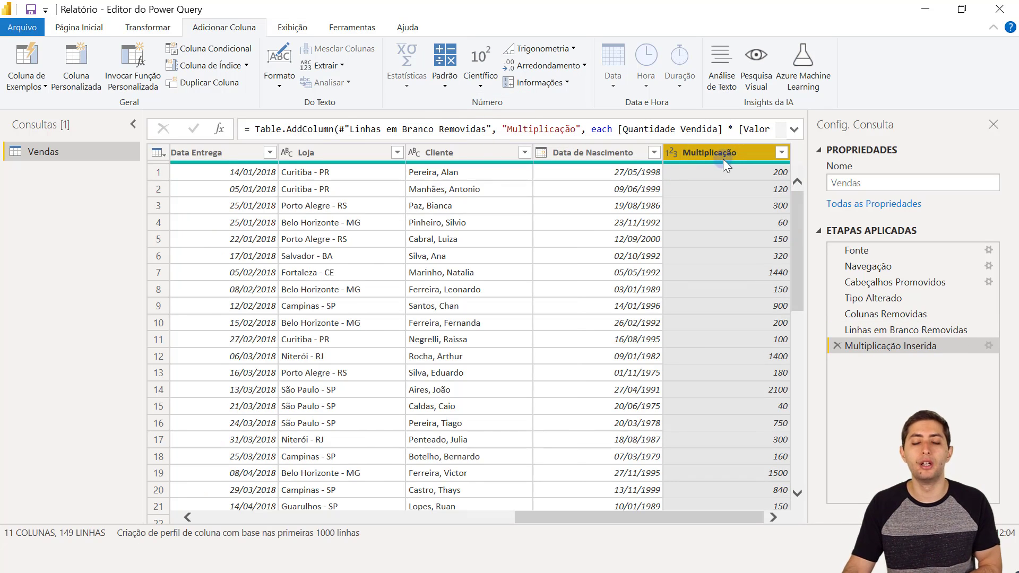
mouse_move(706, 165)
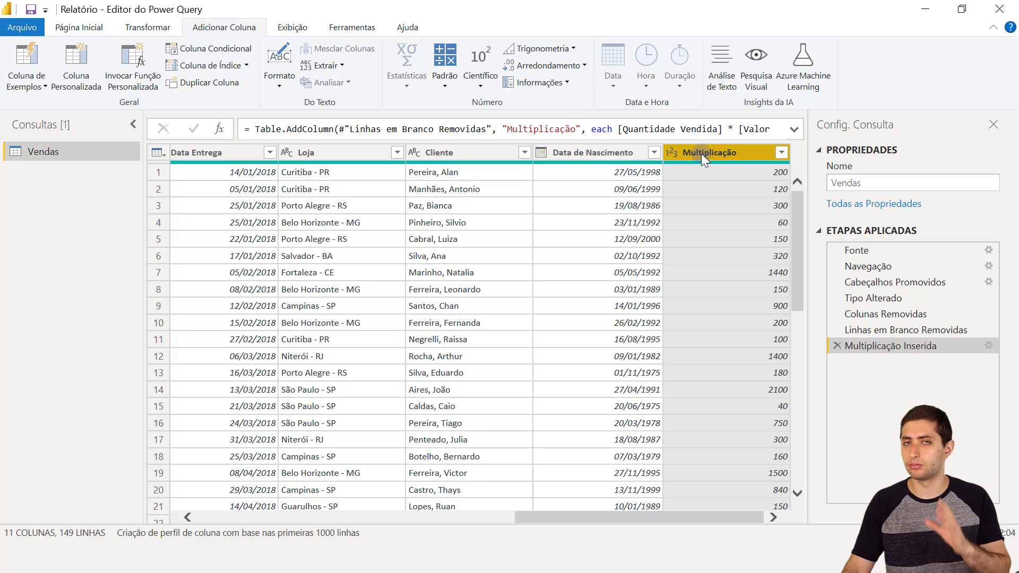
double_click(702, 153)
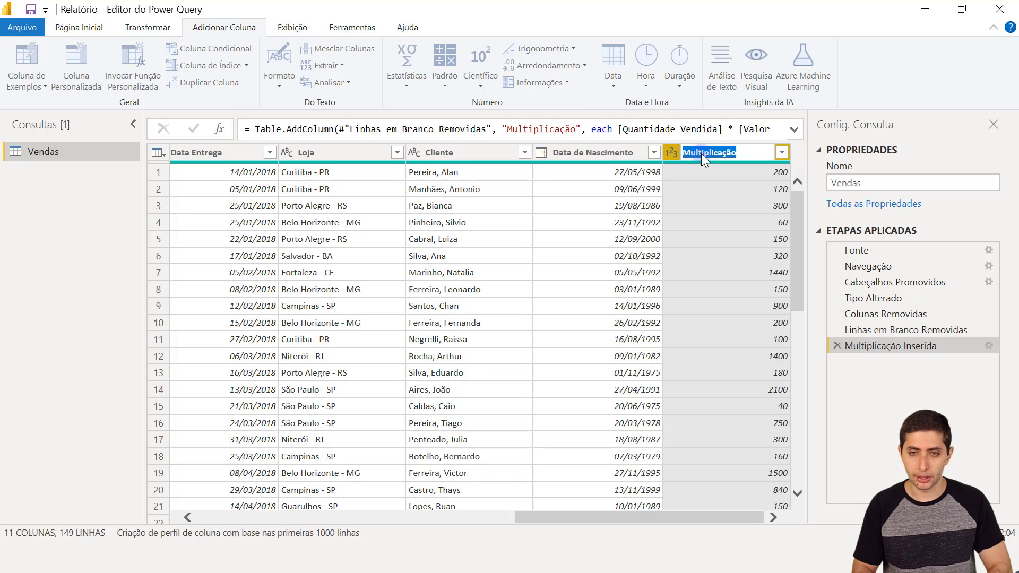
type("Faturamento")
key("Return")
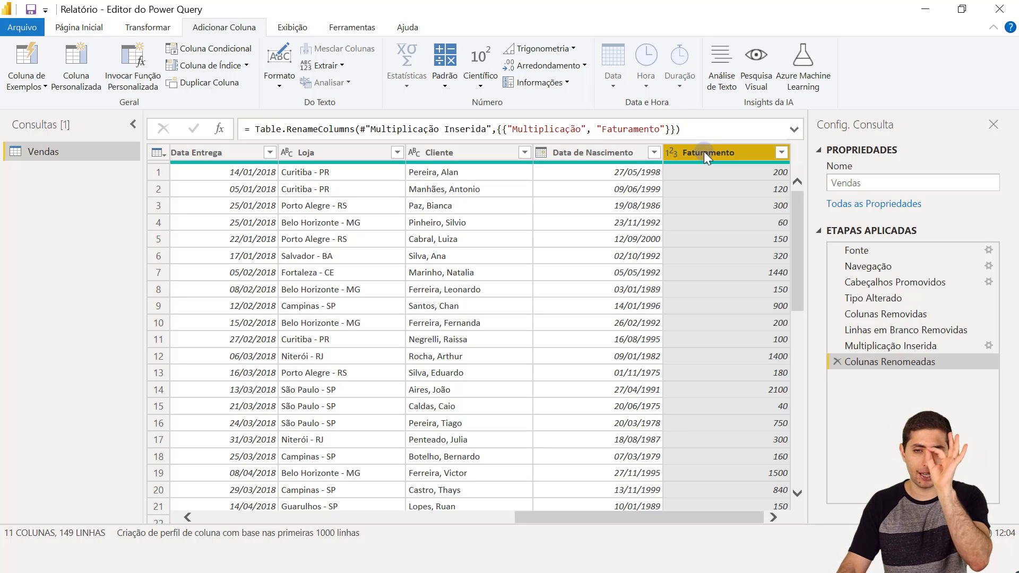
- Move Faturamento next to Valor Unitario and verify row 1: 4 × 50 = 200
mouse_move(704, 151)
left_mouse_down()
mouse_move(568, 158)
mouse_move(349, 141)
mouse_move(174, 149)
mouse_move(132, 137)
mouse_move(117, 142)
mouse_move(162, 164)
mouse_move(88, 158)
mouse_move(295, 151)
left_mouse_up()
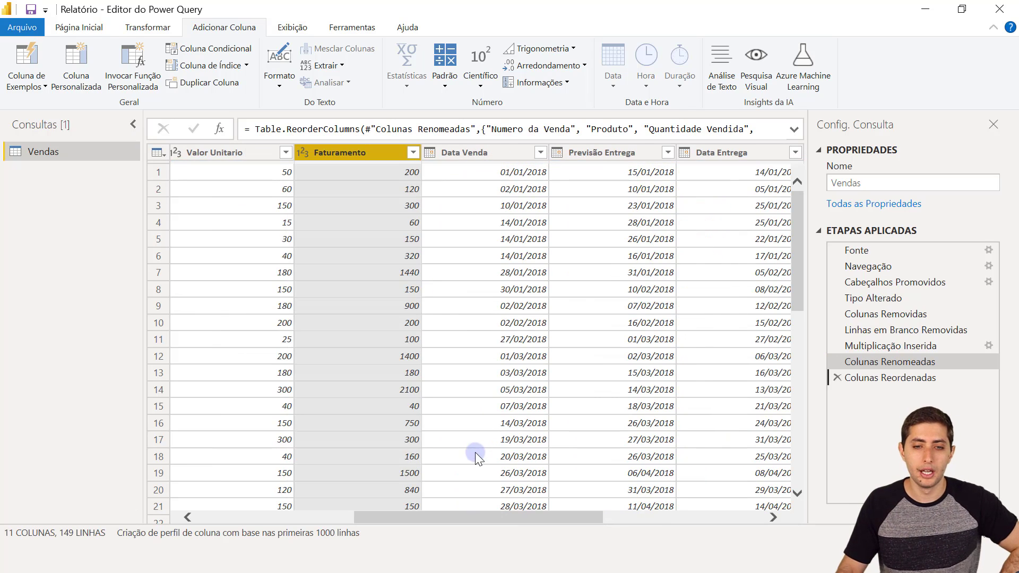
left_click_drag(474, 520, 386, 498)
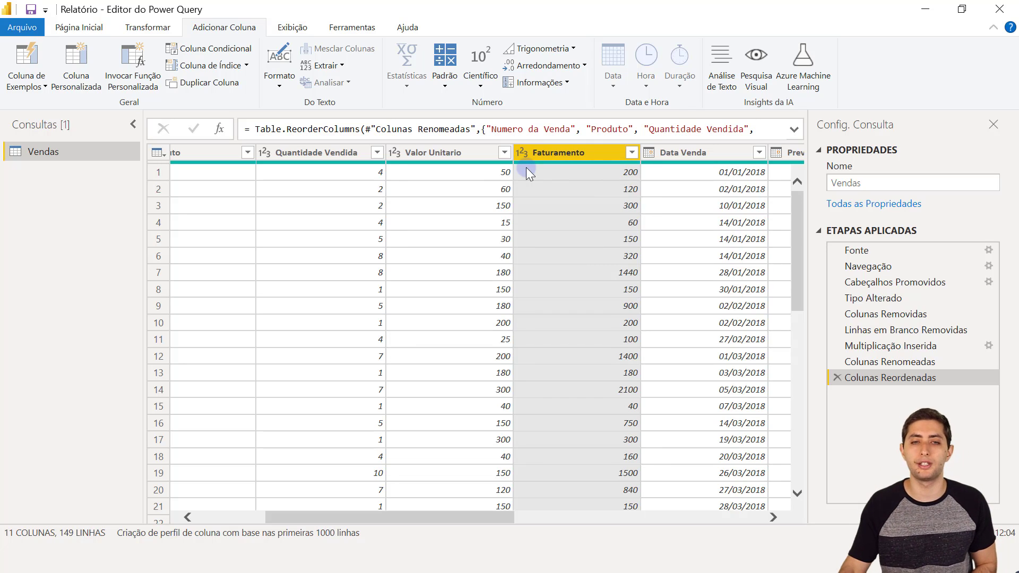
left_click(364, 170)
left_click(429, 173)
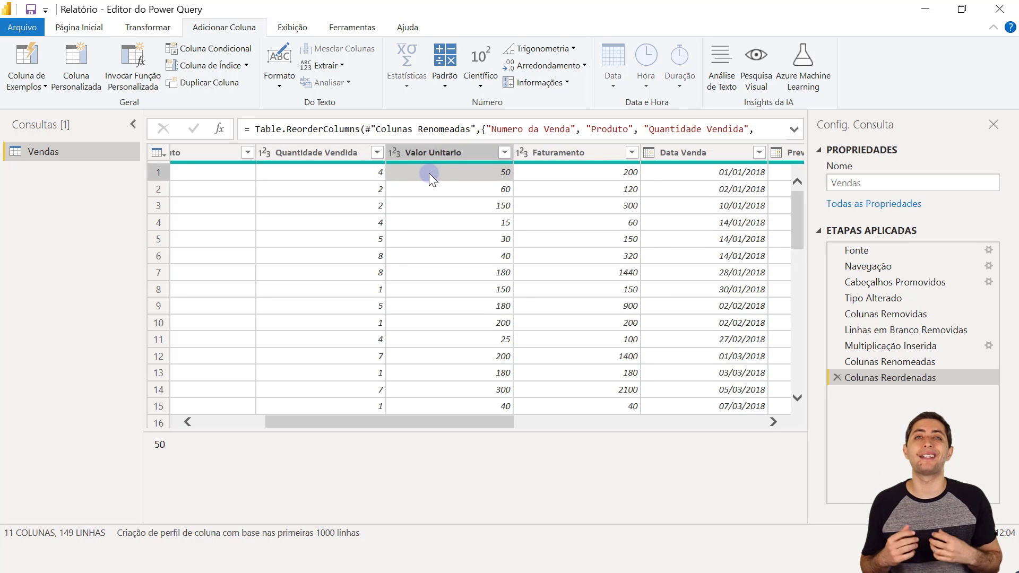
left_click(376, 172)
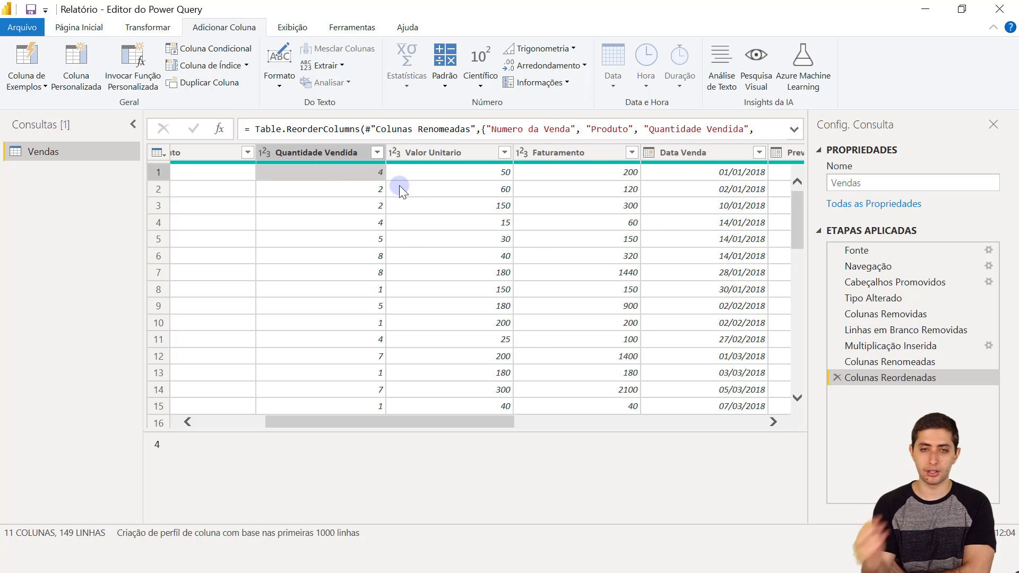
left_click(461, 173)
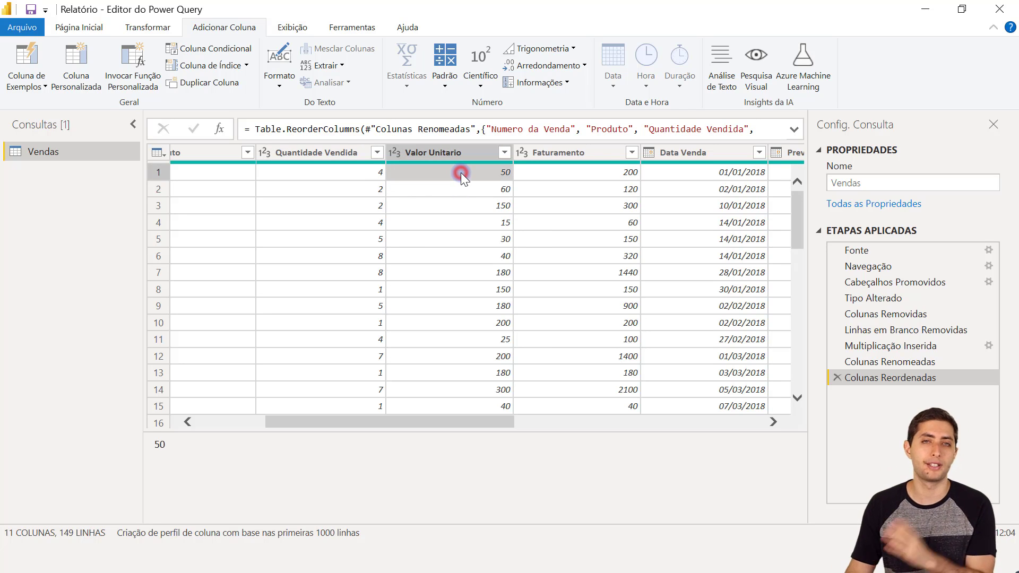
left_click(571, 173)
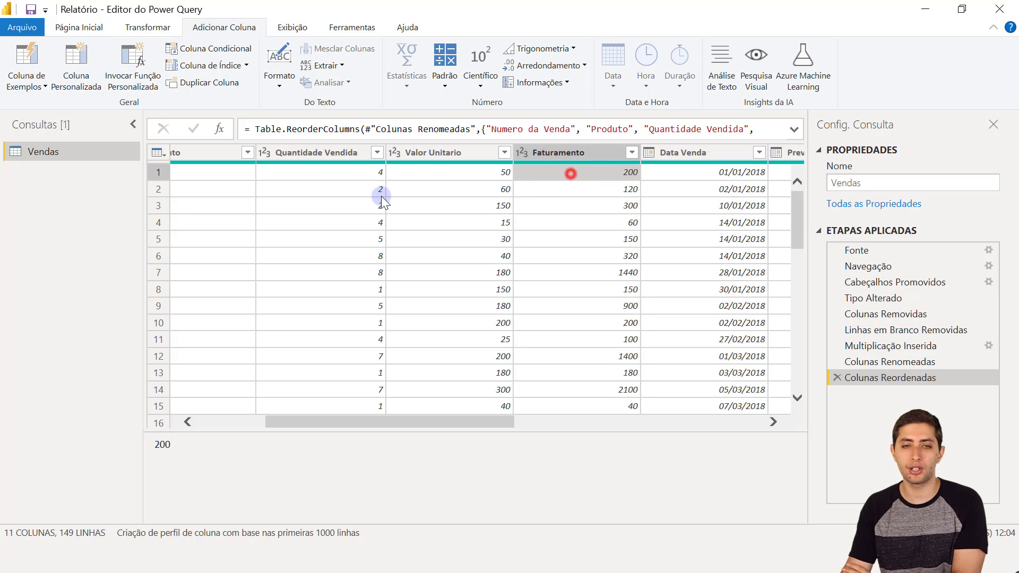
- Verify Faturamento for rows 2 and 3: 2 × 60 = 120 and 2 × 150 = 300
left_click(356, 191)
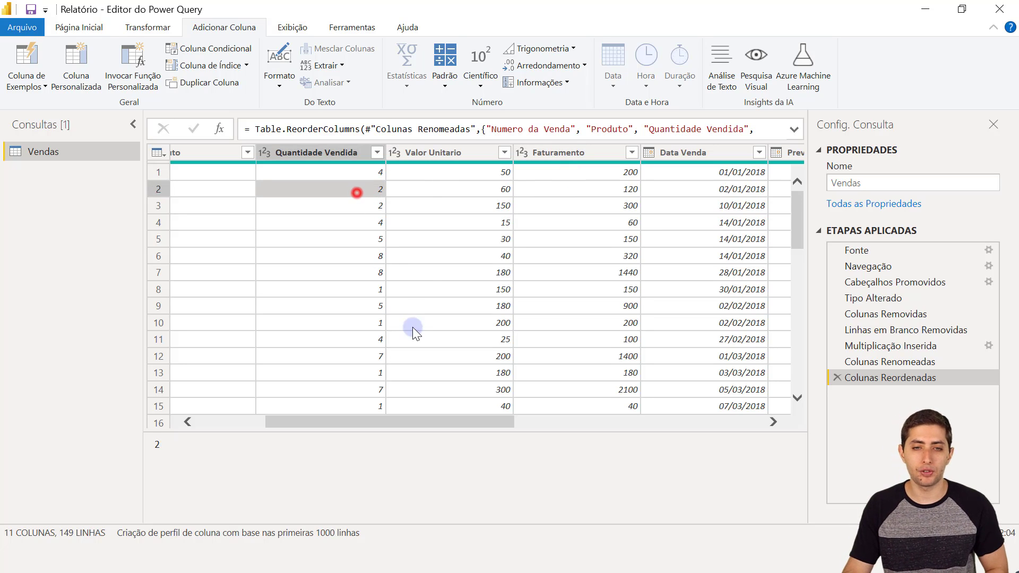
left_click(505, 189)
left_click(554, 190)
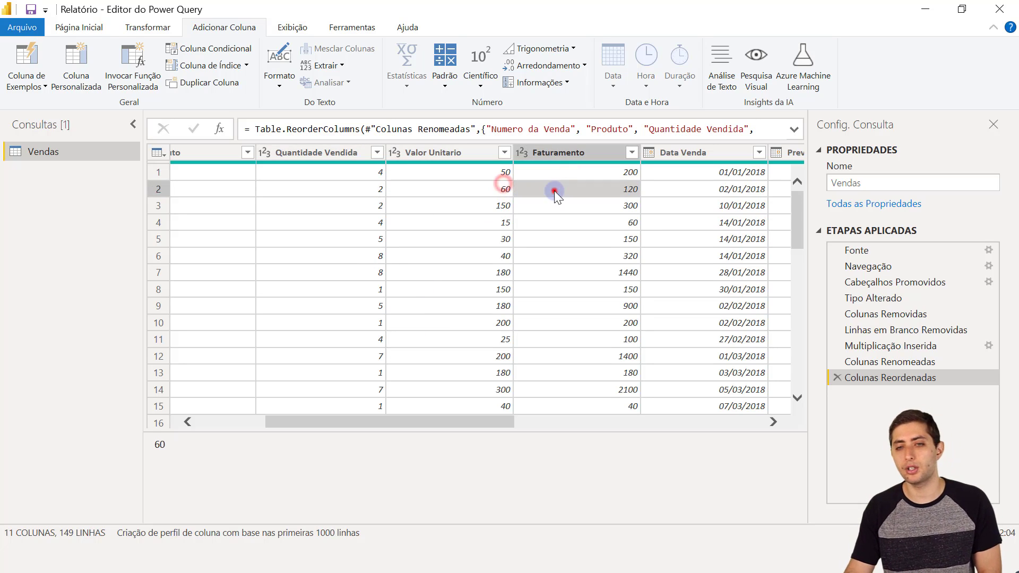
left_click(367, 205)
left_click(474, 205)
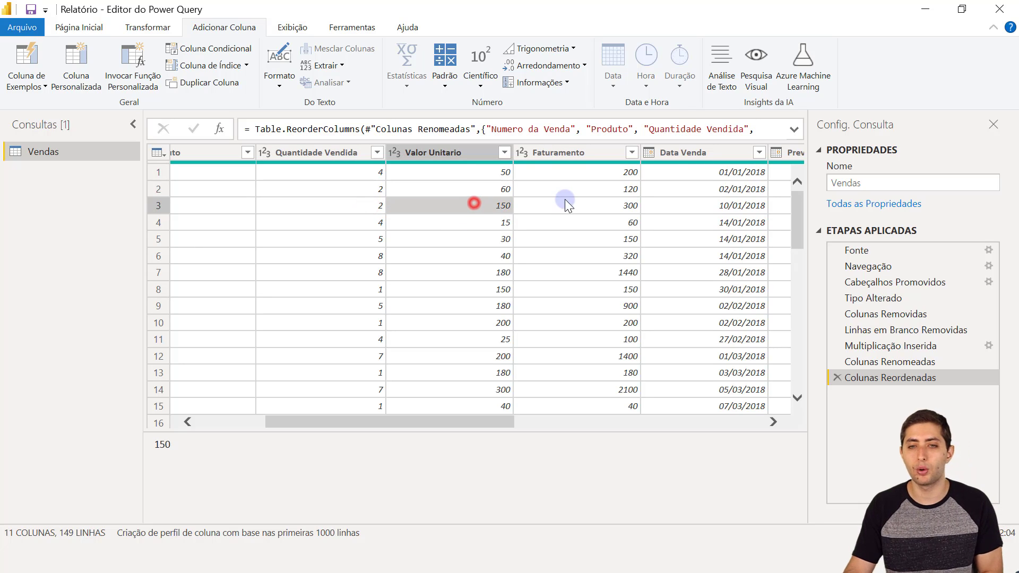
left_click(573, 207)
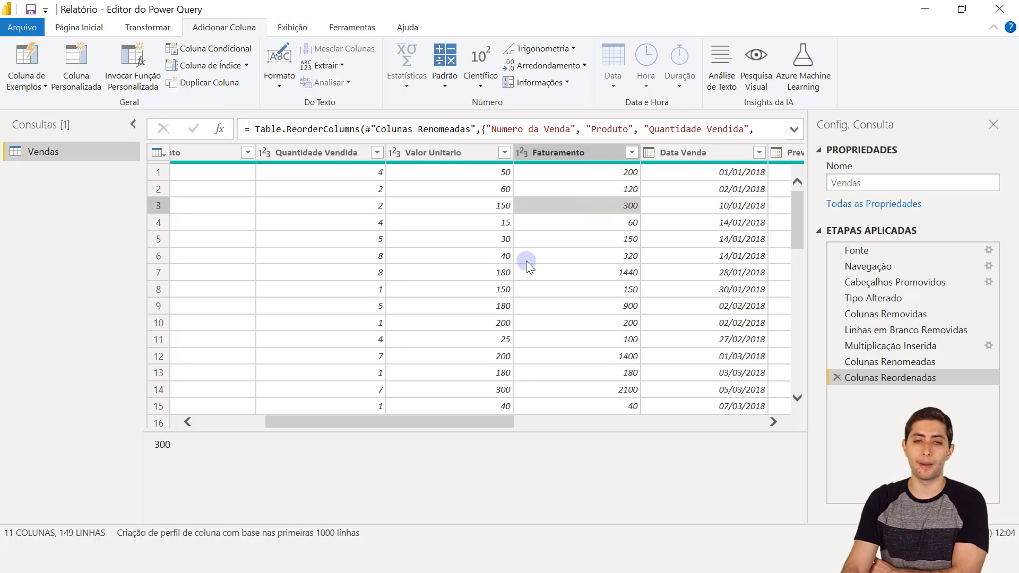
- Preview the first two customers' birth dates and select the Data de Nascimento column
left_click_drag(482, 422, 748, 438)
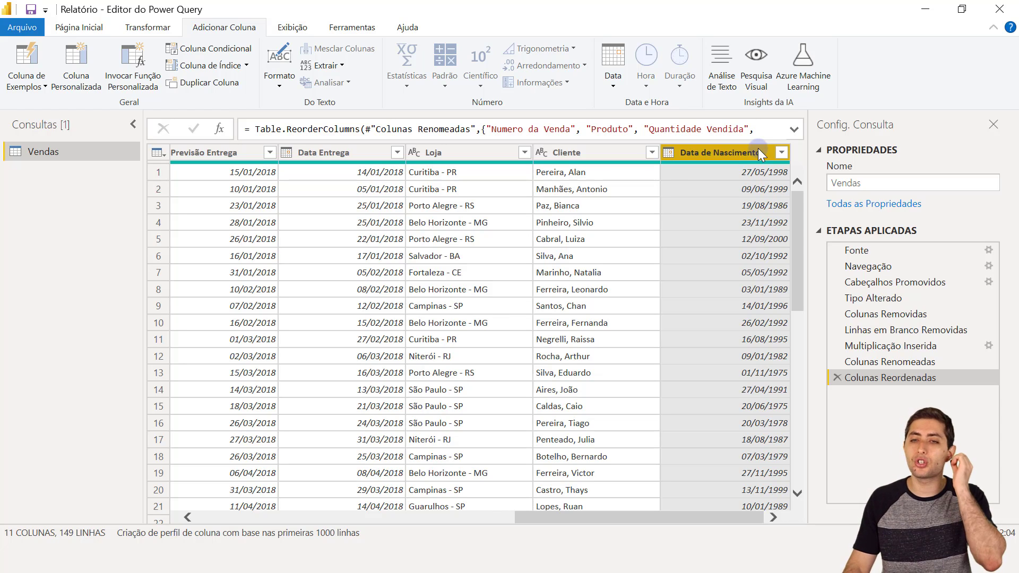
left_click(771, 172)
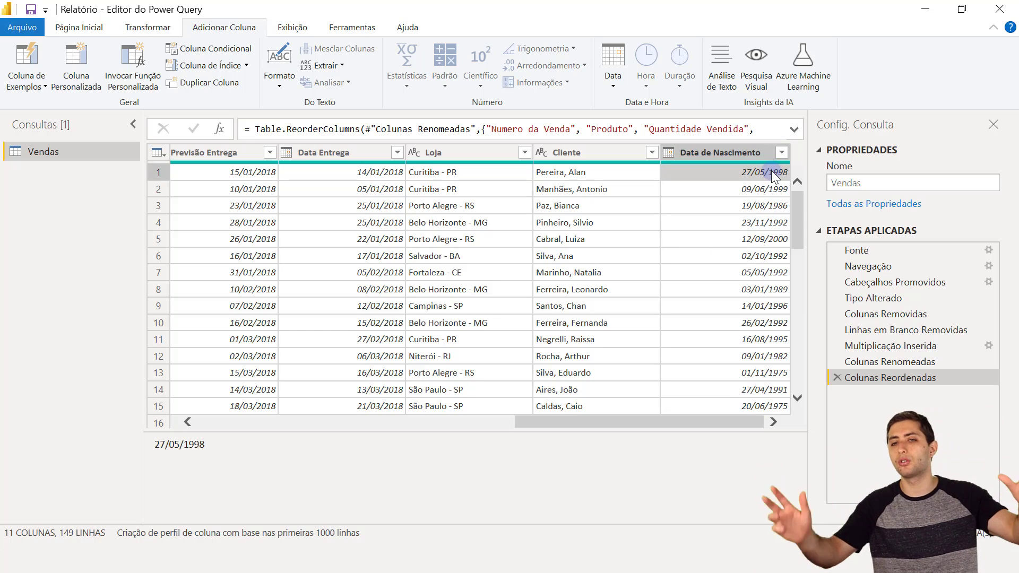
left_click(766, 190)
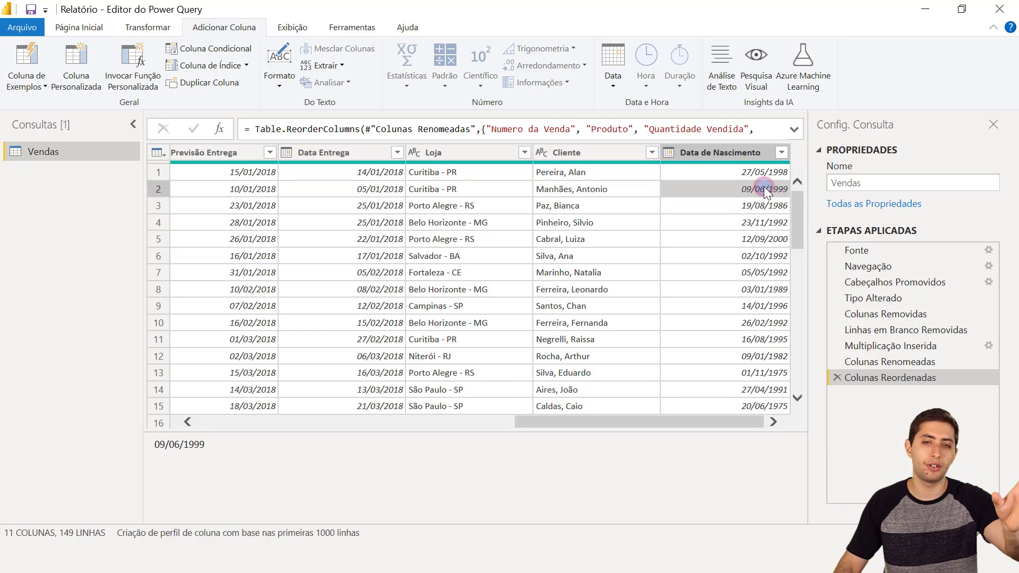
left_click(731, 152)
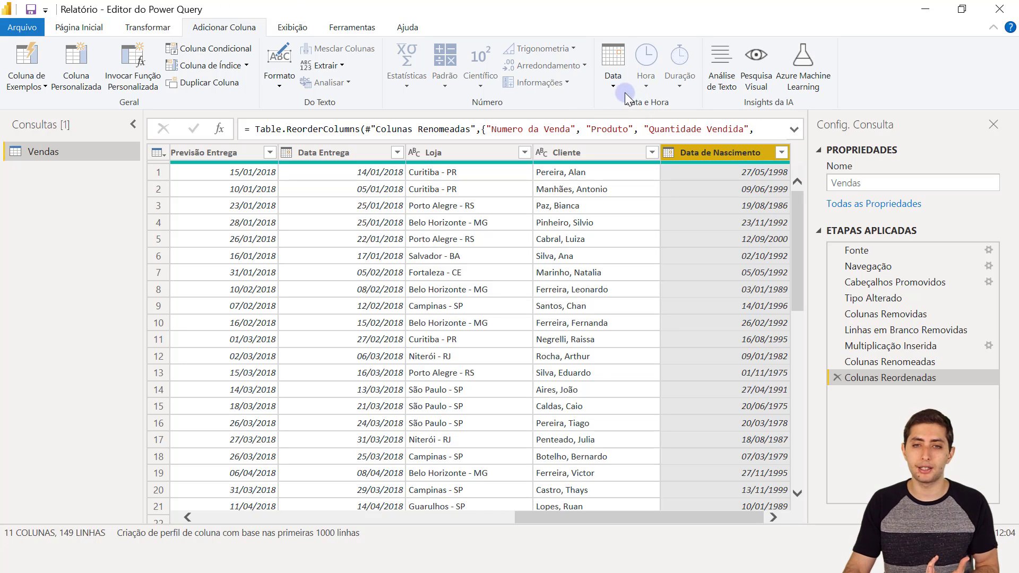
- Add an Idade column via Data > Idade and inspect its first three duration values
left_click(610, 79)
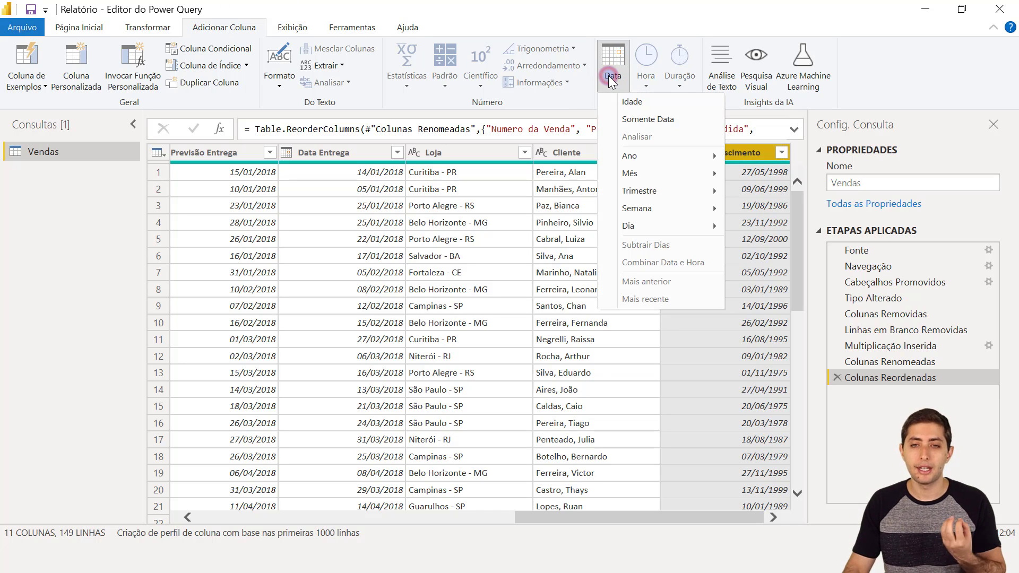
left_click(645, 101)
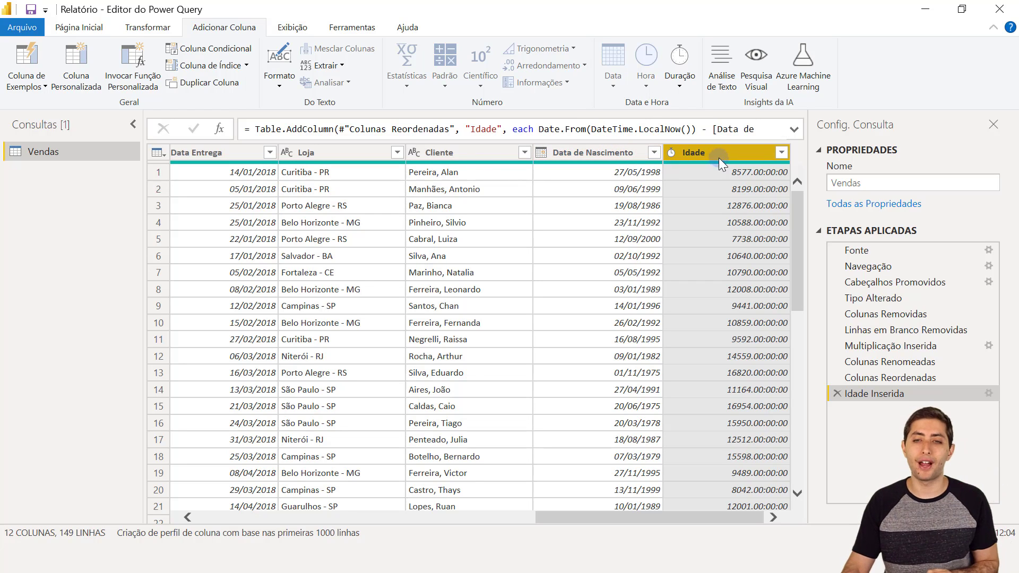
left_click(726, 170)
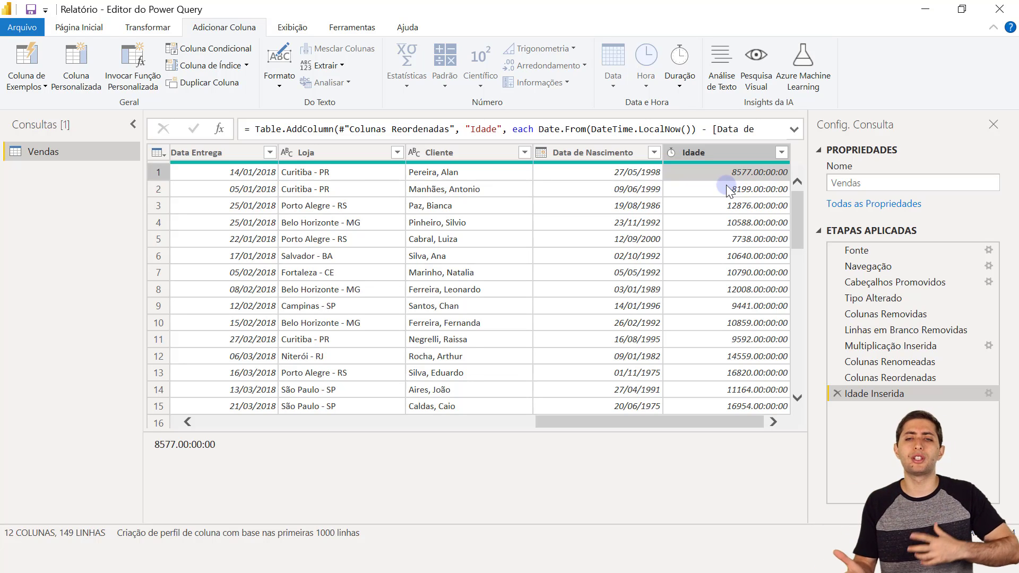
left_click(730, 189)
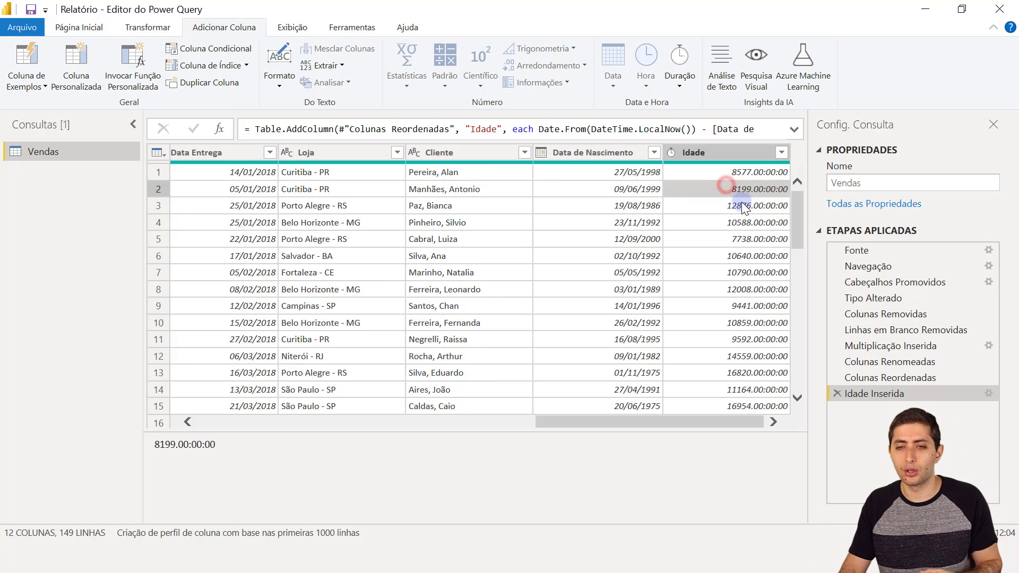
left_click(741, 203)
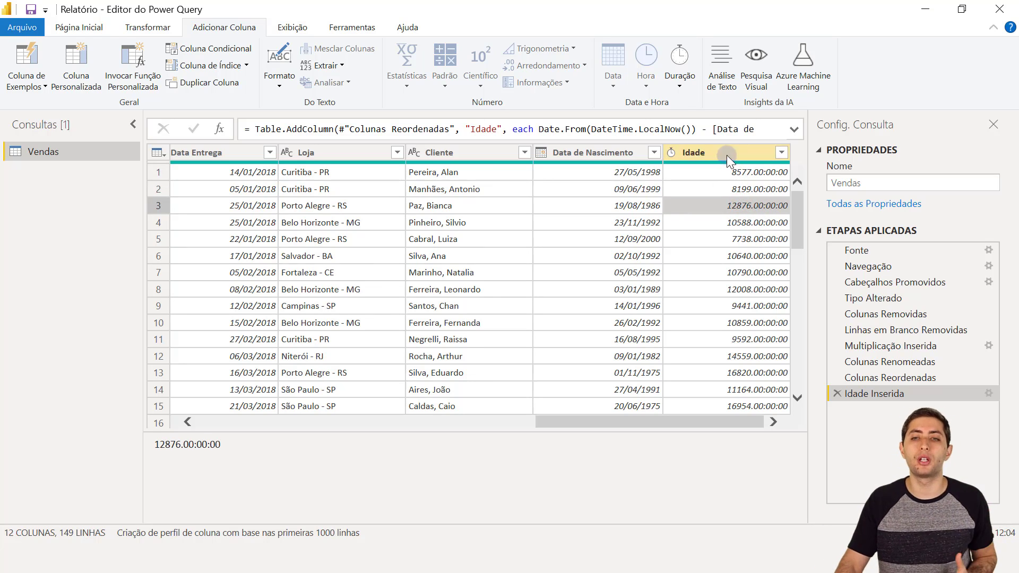
left_click(726, 154)
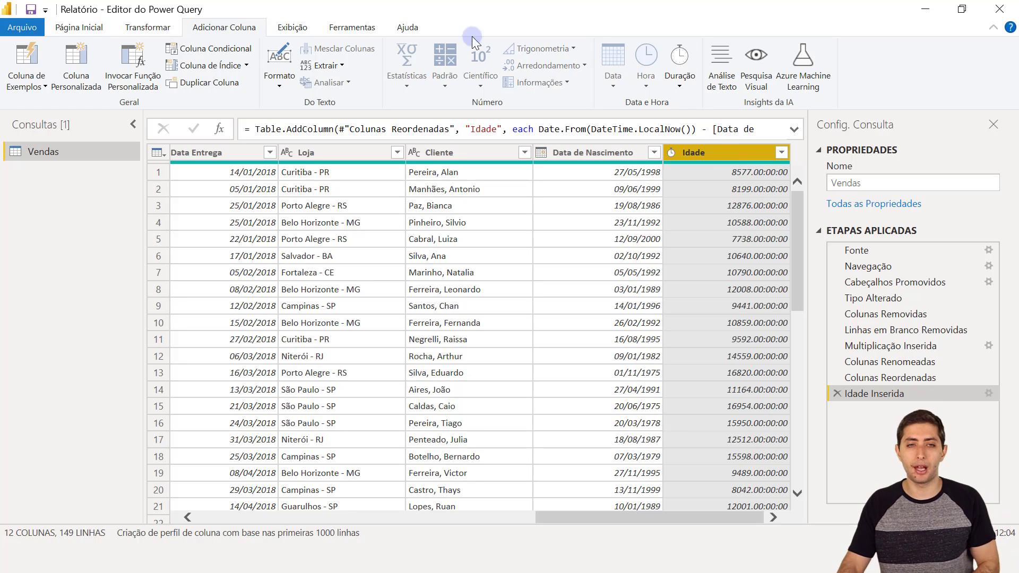
- On the Transformar tab, bring up the Duração conversion list for the Idade column
left_click(156, 27)
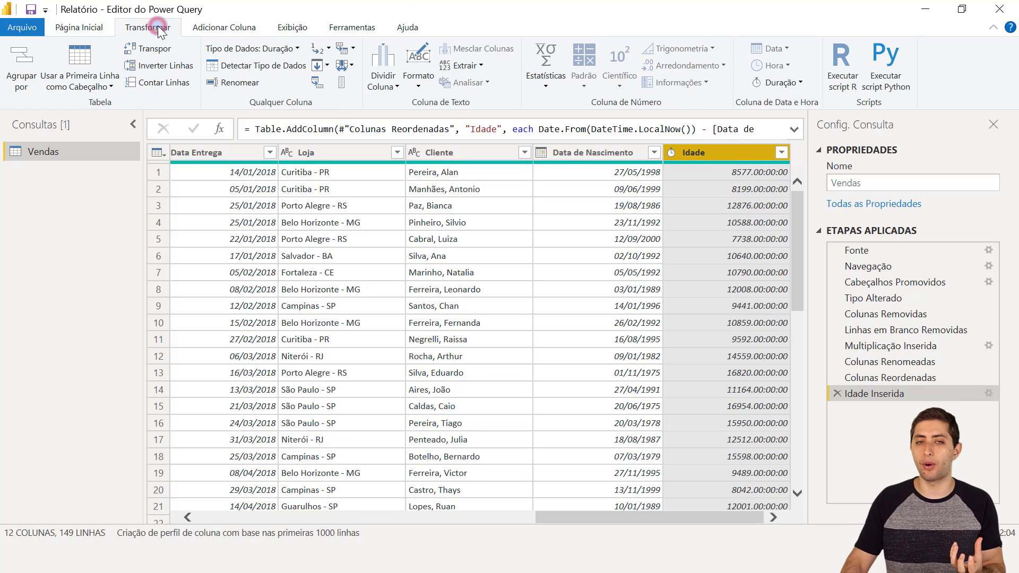
left_click(228, 30)
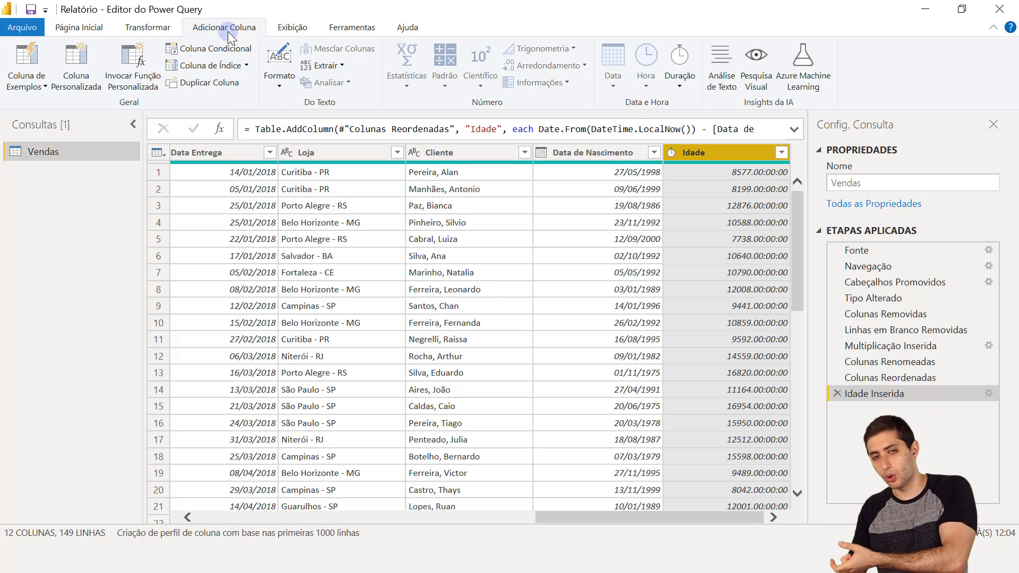
left_click(162, 26)
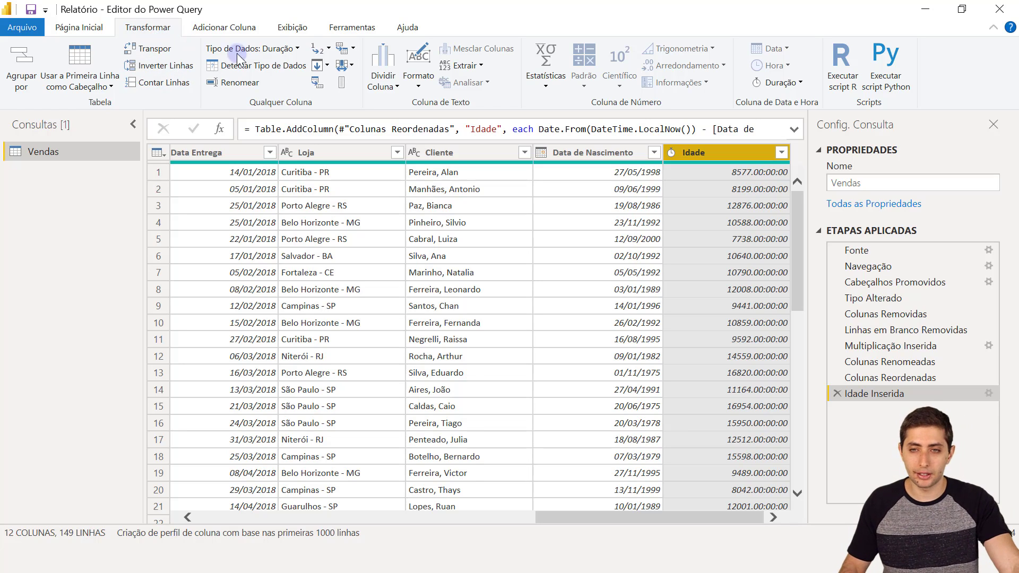
left_click(760, 85)
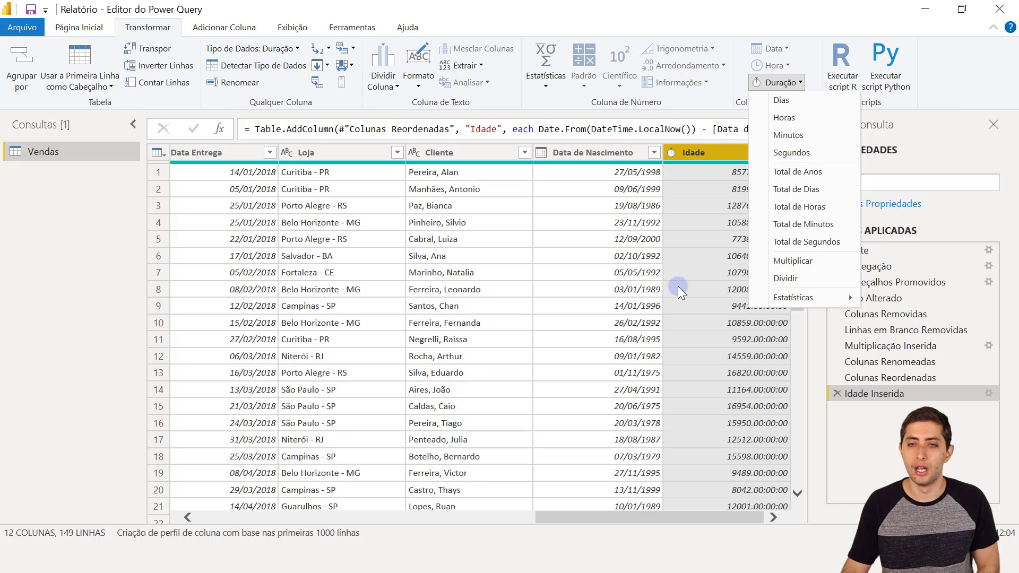
- Convert Idade to Total de Anos and check the decimal ages, e.g. 23,49863014
left_click(805, 173)
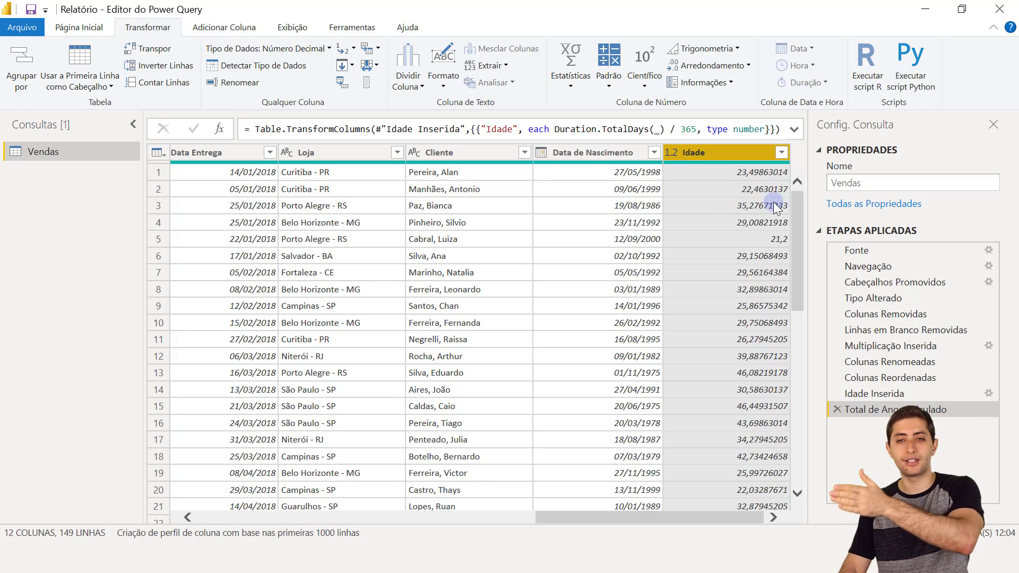
left_click(757, 173)
left_click(754, 189)
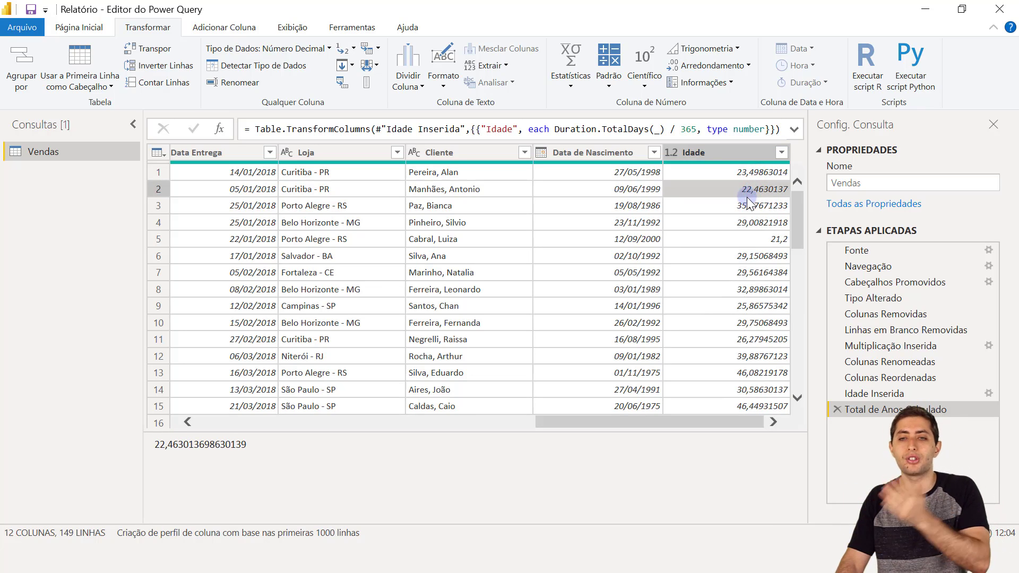
left_click(746, 206)
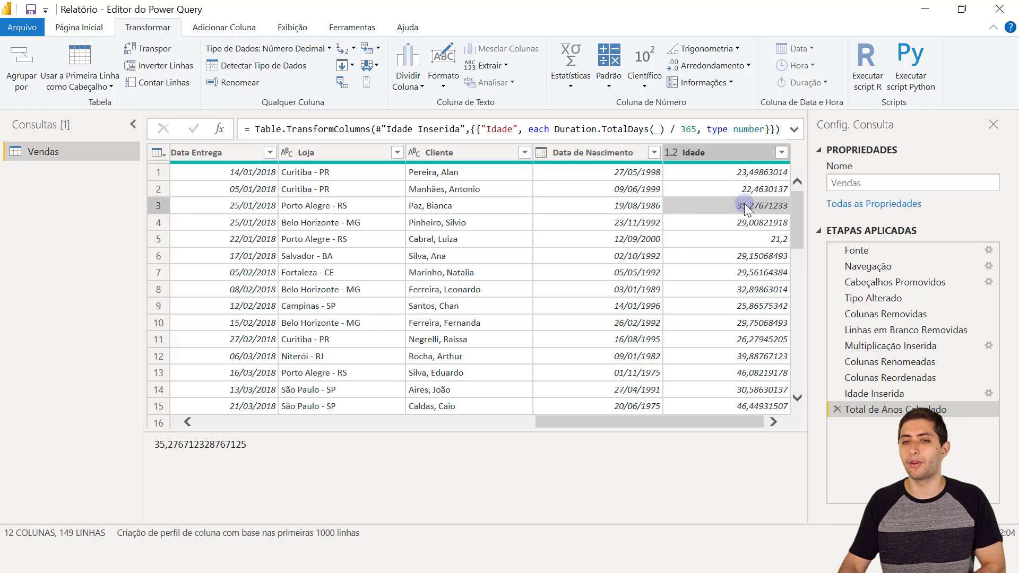
left_click(731, 176)
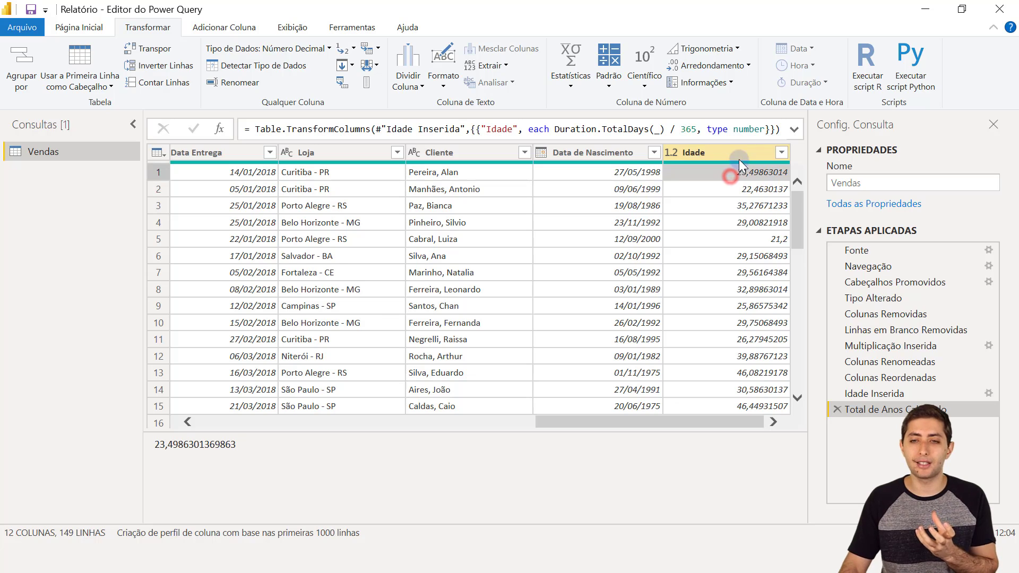
left_click(740, 145)
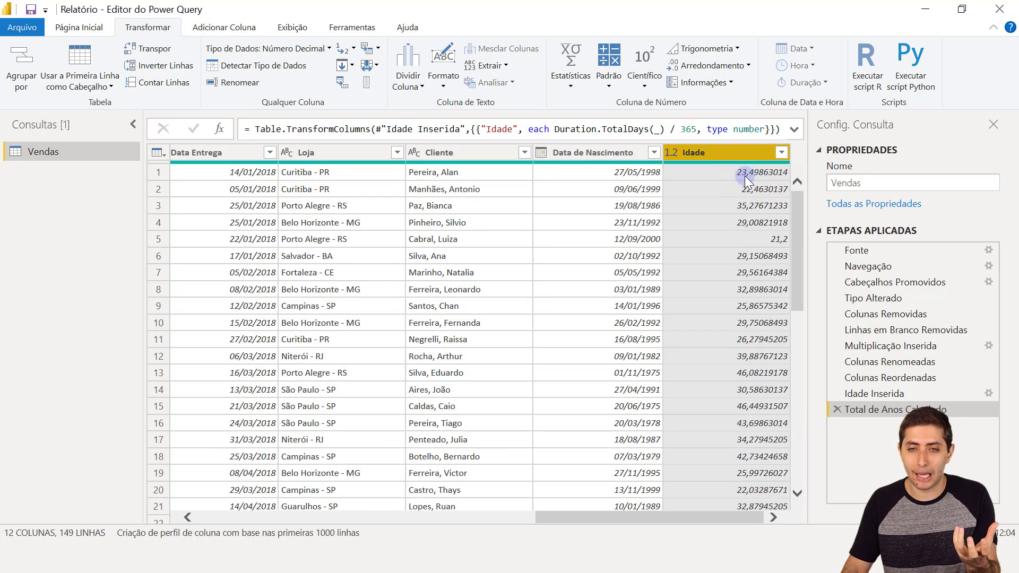
left_click(712, 172)
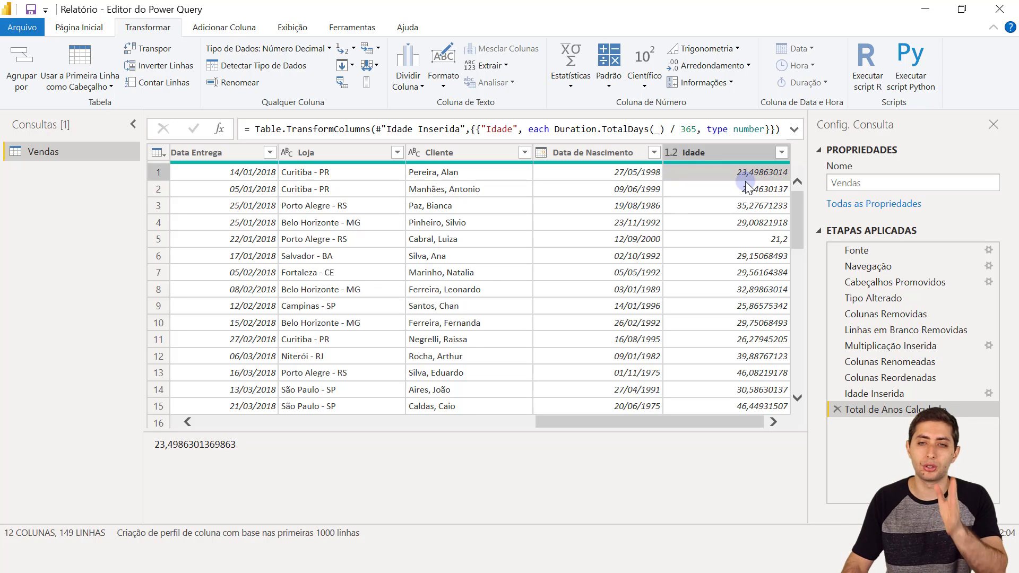
left_click(731, 154)
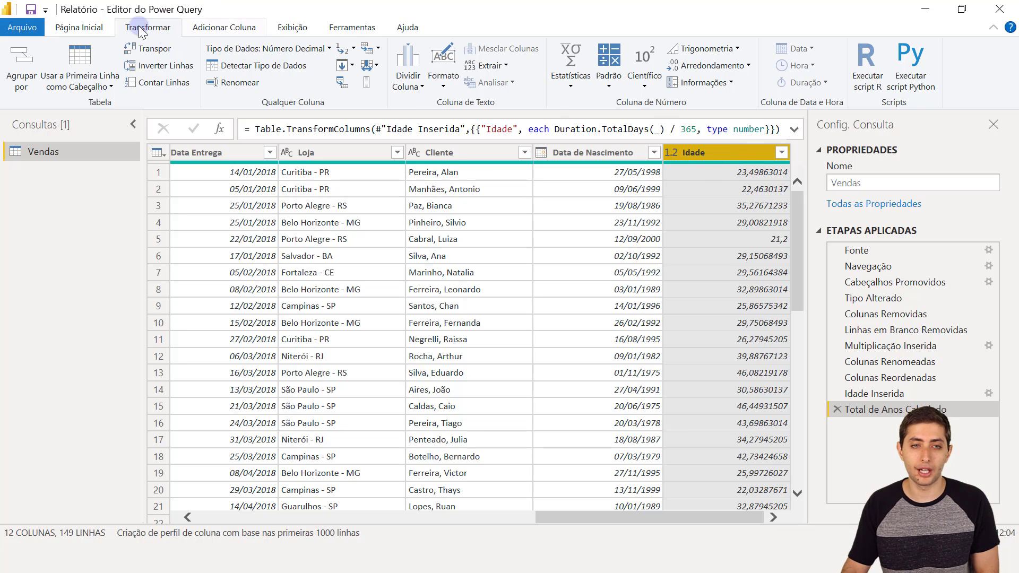
- Apply Arredondamento > Arredondar para Baixo so Idade becomes whole years like 23
left_click(725, 66)
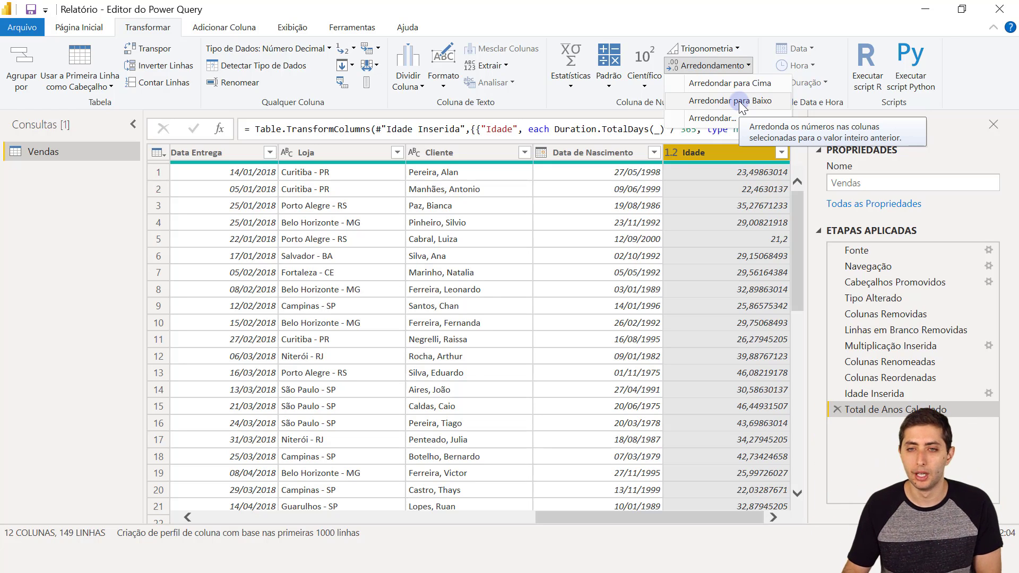
left_click(738, 101)
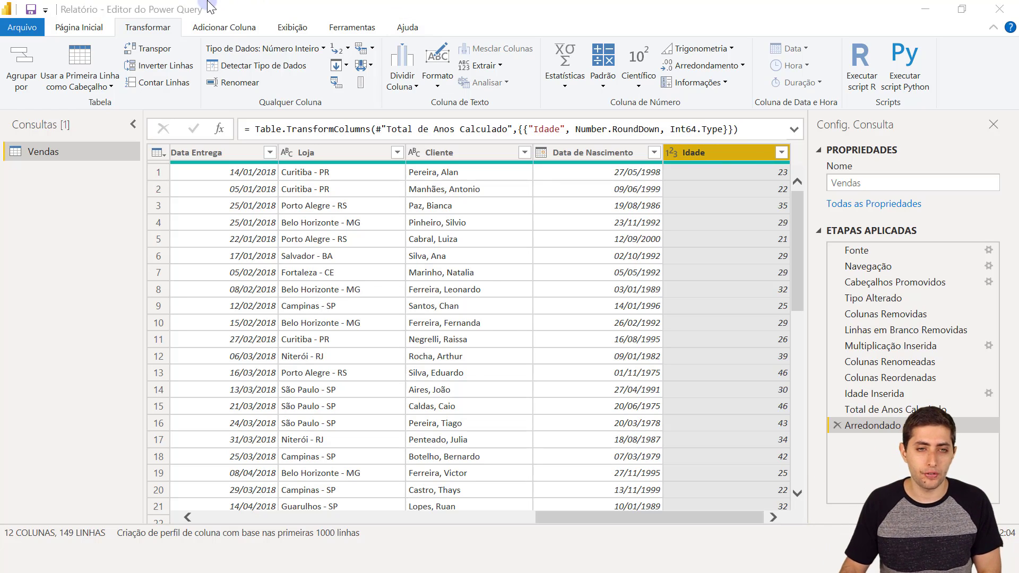
- Launch the Coluna Condicional dialog from the Adicionar Coluna tab
left_click(221, 30)
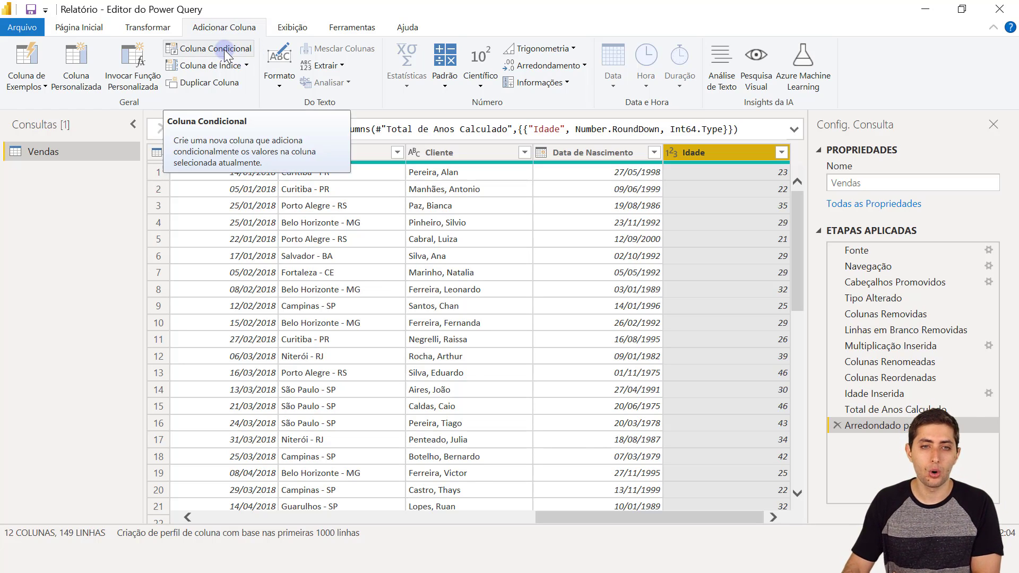
left_click(224, 50)
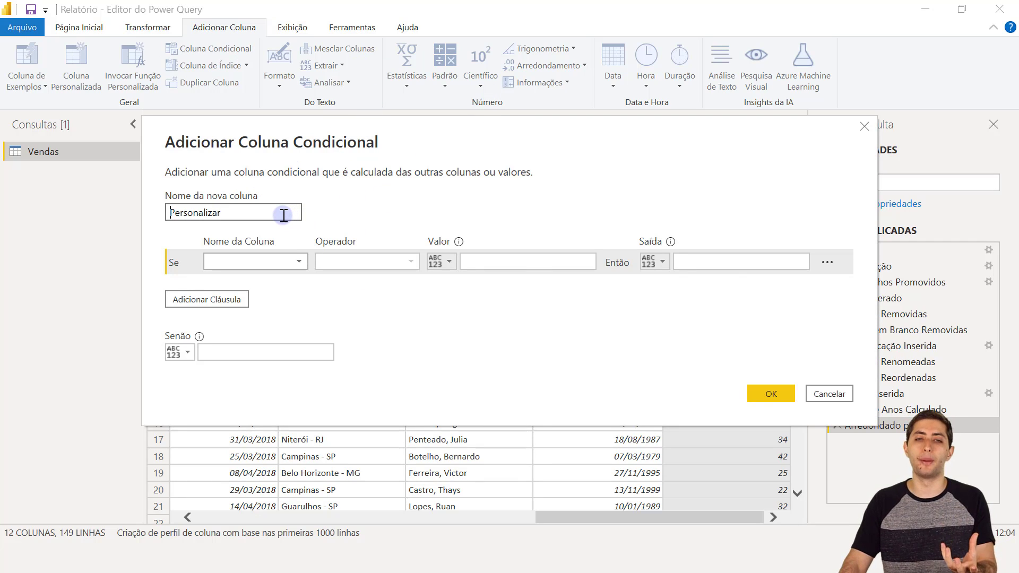
- Name the conditional column Faixa Etária and set its first condition to Idade ≤ 30
double_click(284, 214)
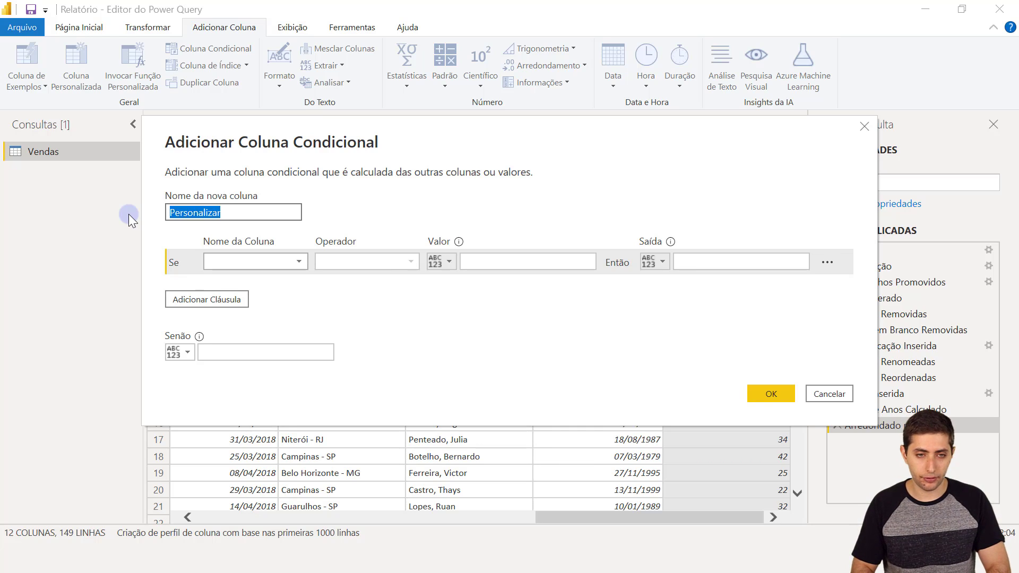
type("Faixa Etária")
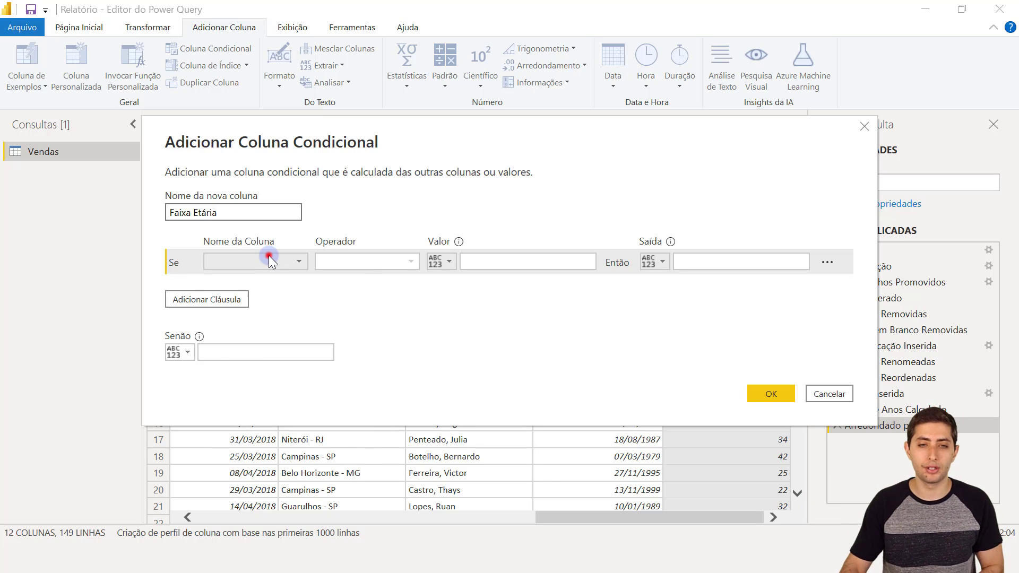
left_click(269, 255)
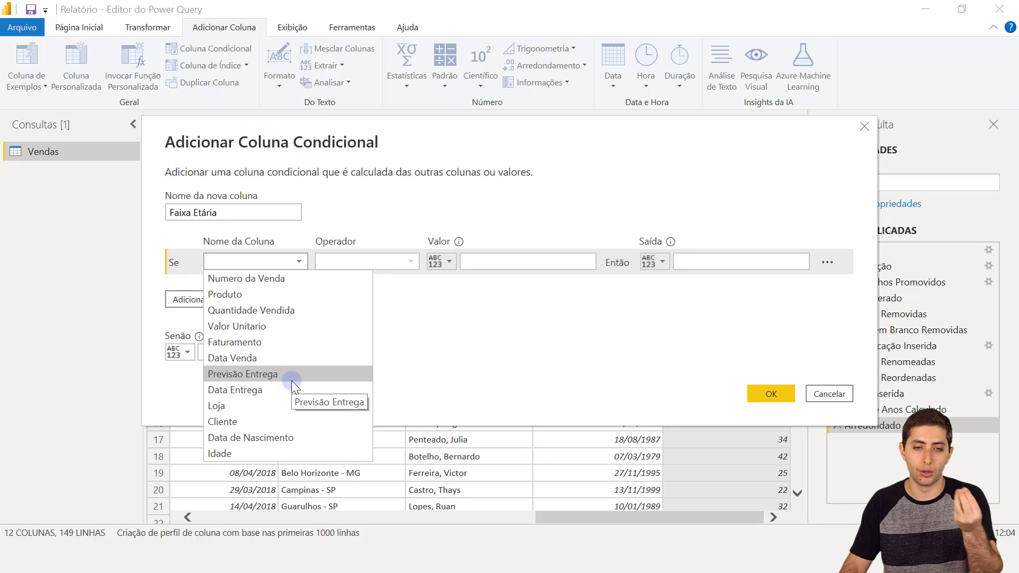
left_click(231, 453)
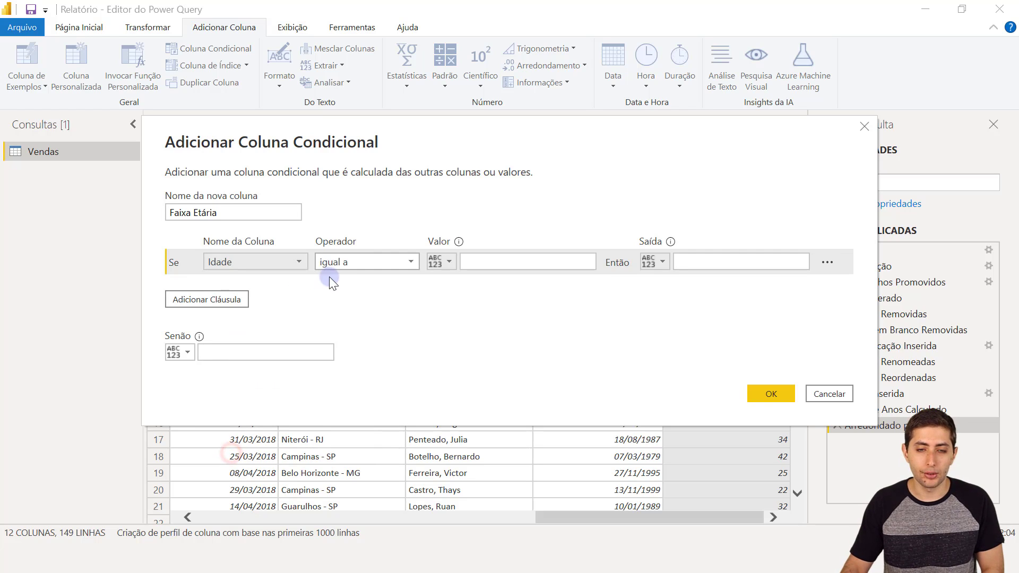
left_click(334, 264)
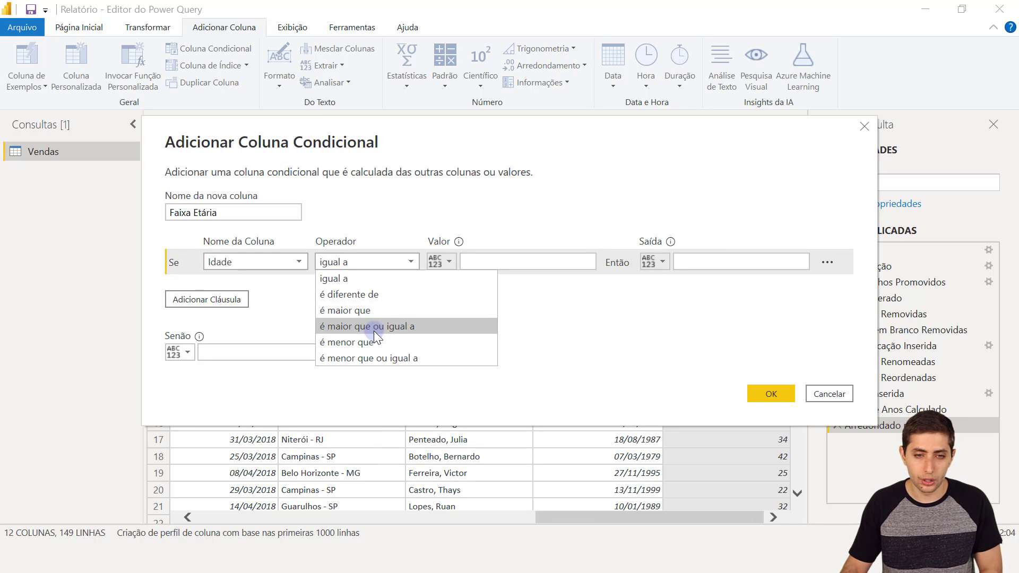
left_click(370, 354)
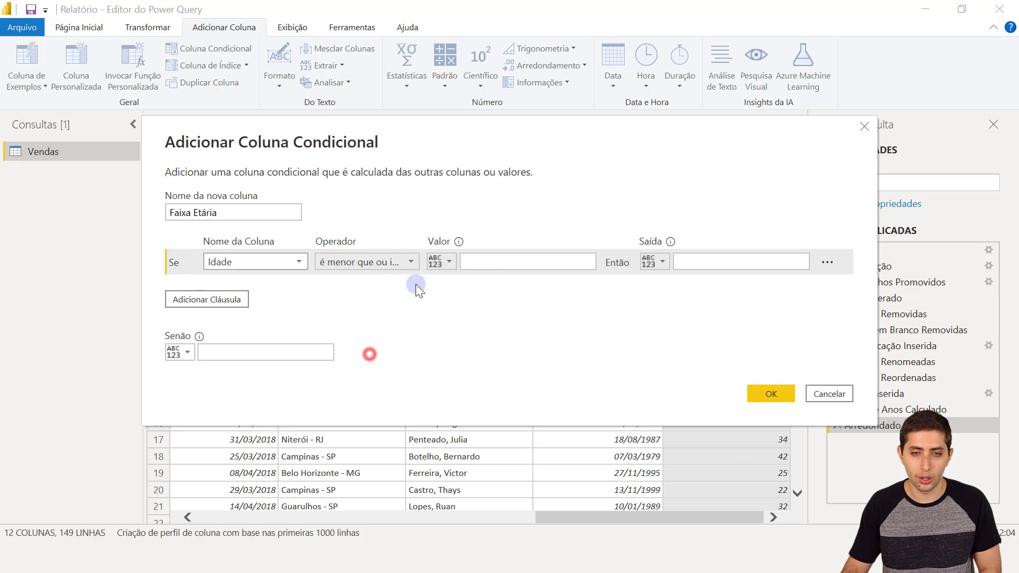
left_click(500, 262)
type("30")
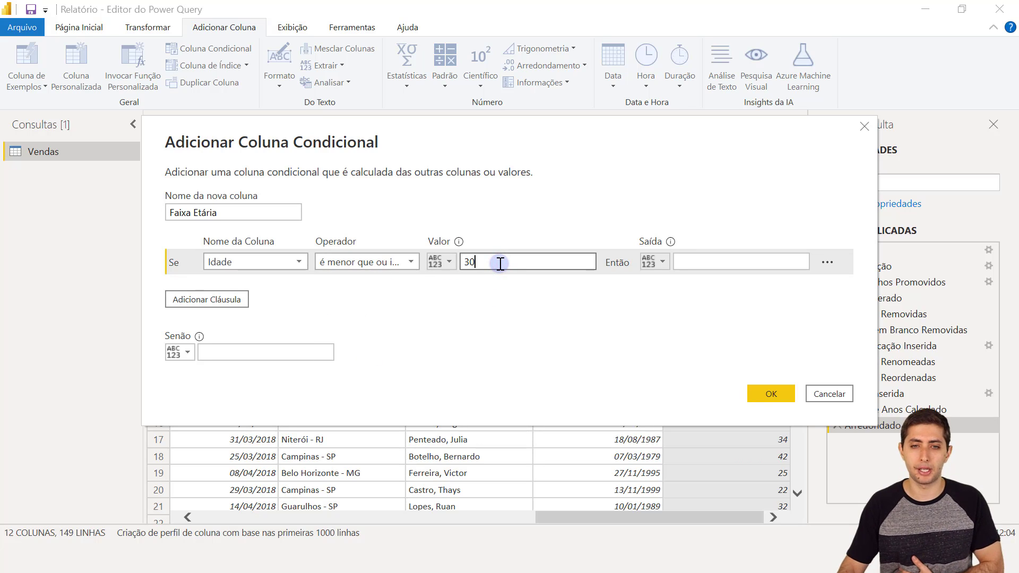
- Set the first rule's output to 'Entre 18 e 30', correcting the mistyped 10
left_click(693, 267)
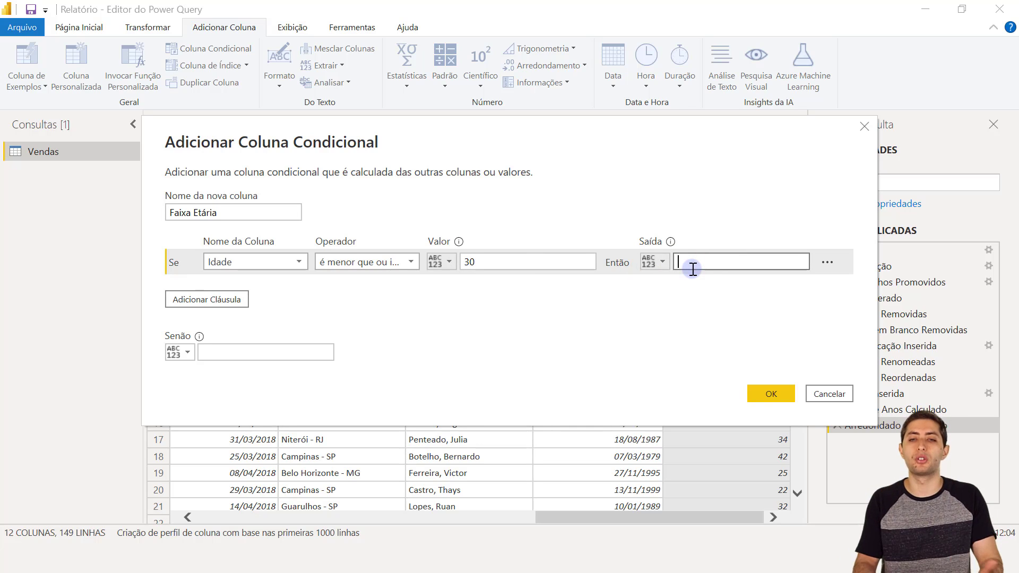
type("Entre ")
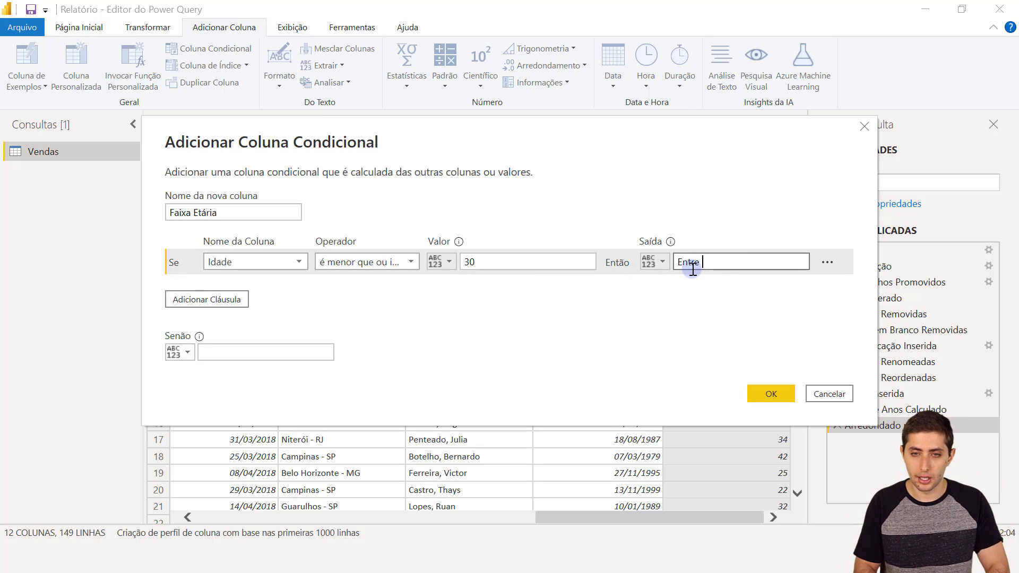
type("10 e 30")
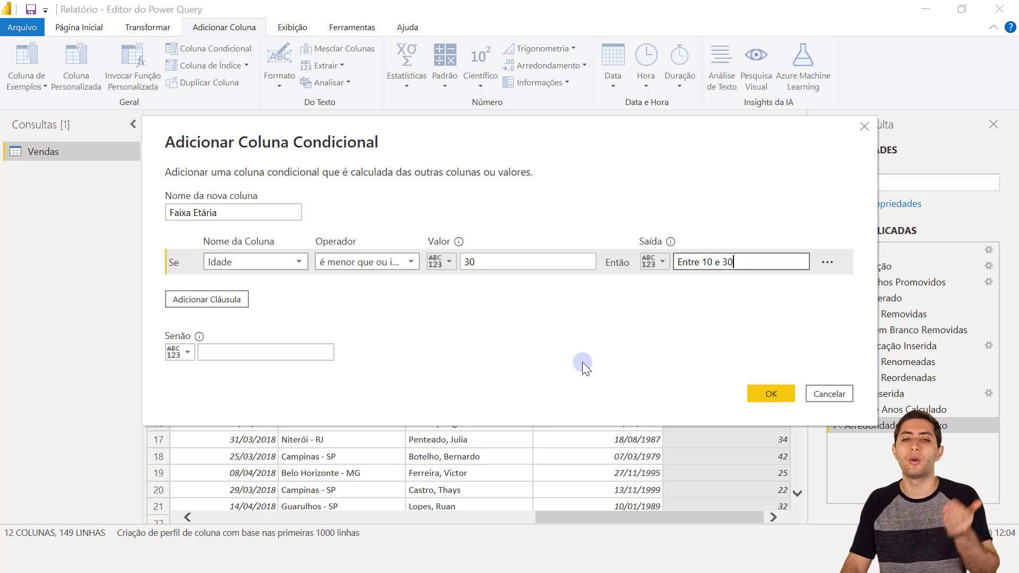
left_click(715, 263)
key("BackSpace")
type("8")
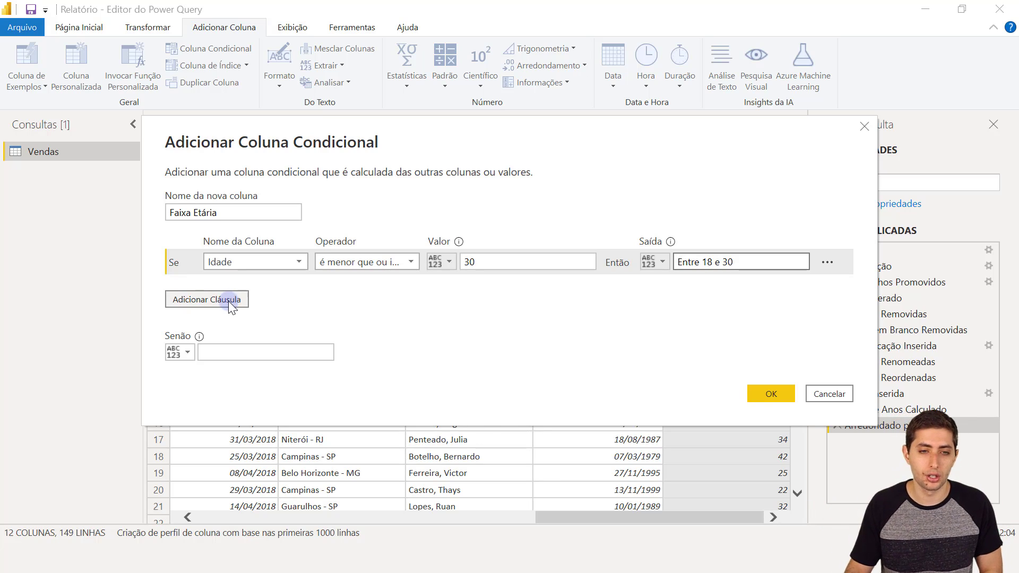
- Add a second clause: Idade ≤ 50 outputs 'Entre 31 e 50'
left_click(228, 299)
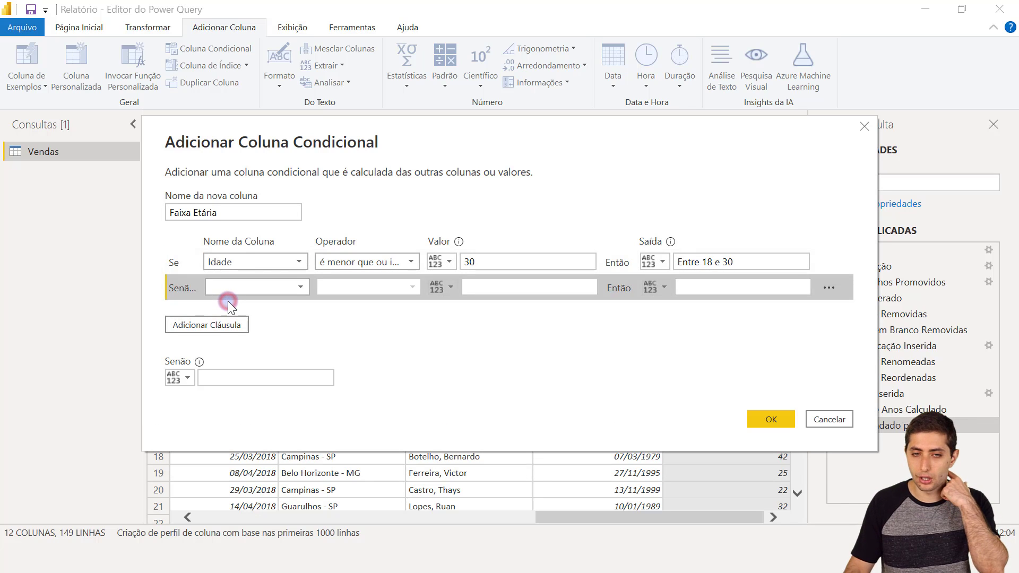
left_click(231, 289)
left_click(256, 474)
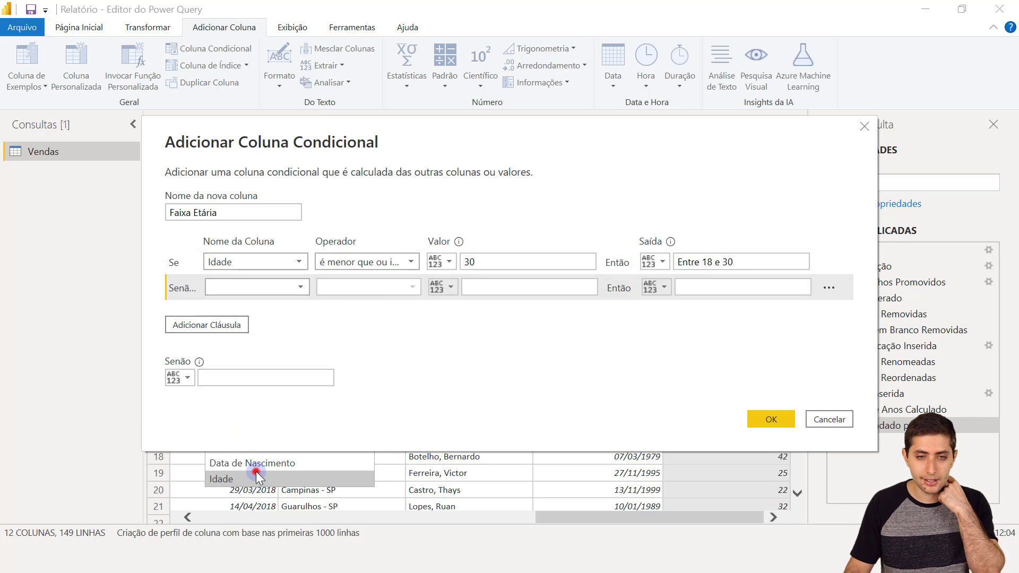
left_click(350, 290)
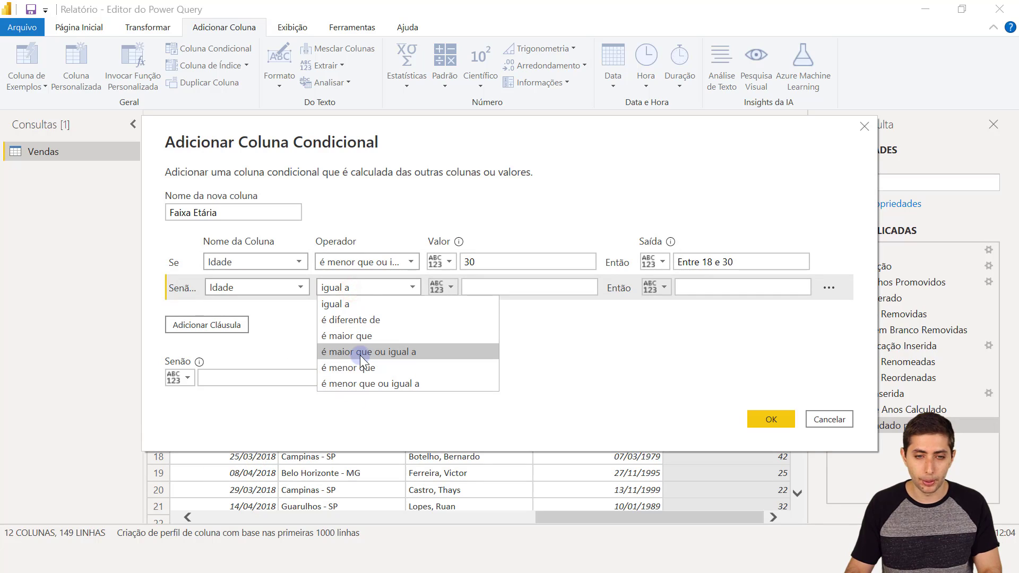
left_click(362, 380)
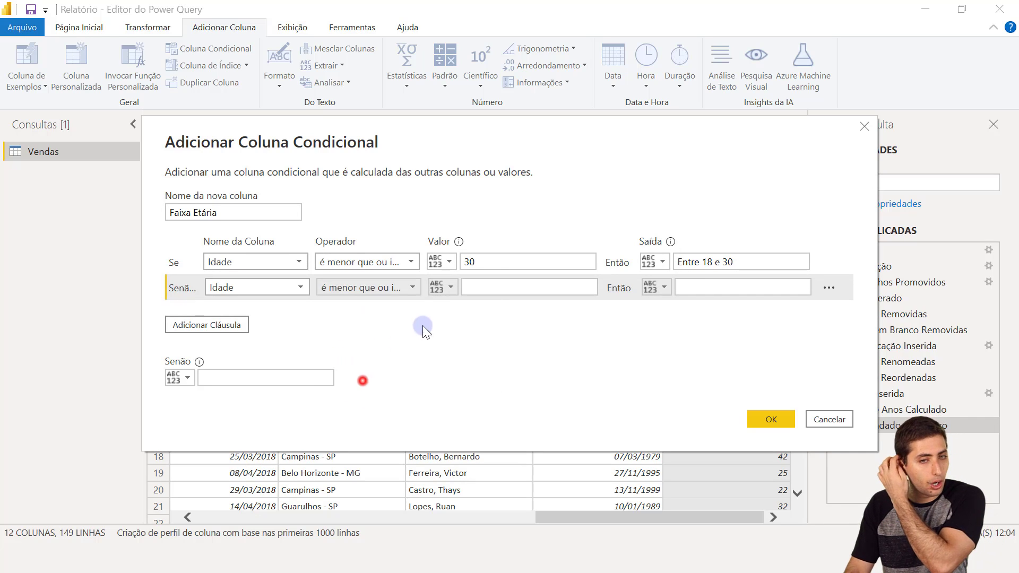
left_click(471, 287)
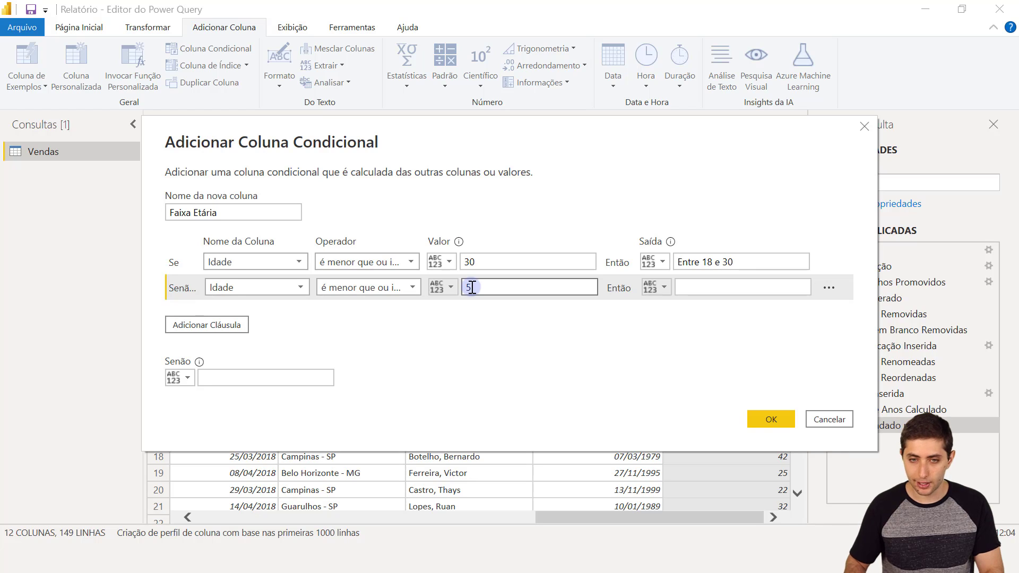
type("50")
left_click(756, 291)
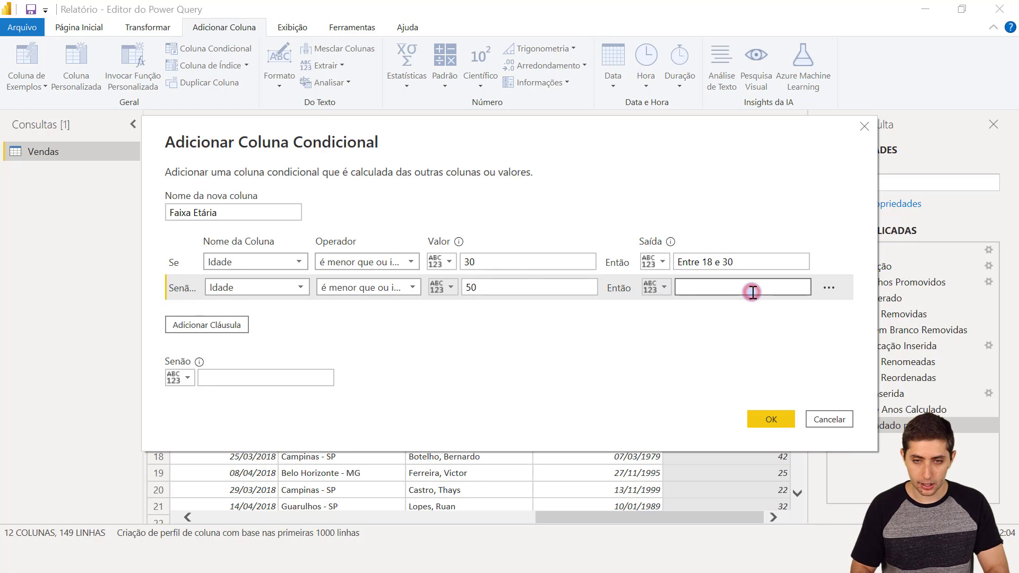
type("Entre 31 e 50")
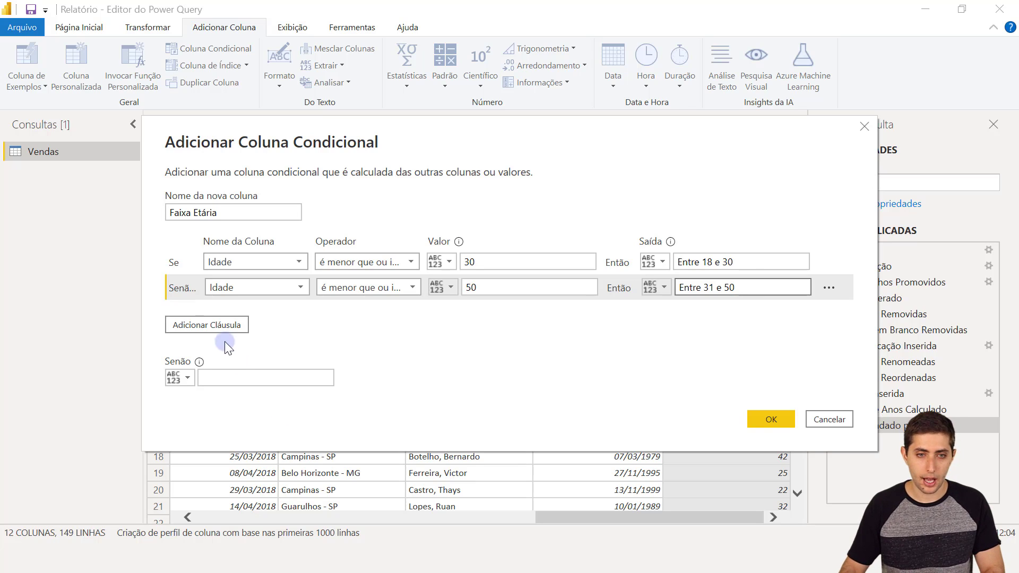
- Add a third clause: Idade ≤ 70 outputs 'Entre 51 e 70'
left_click(211, 326)
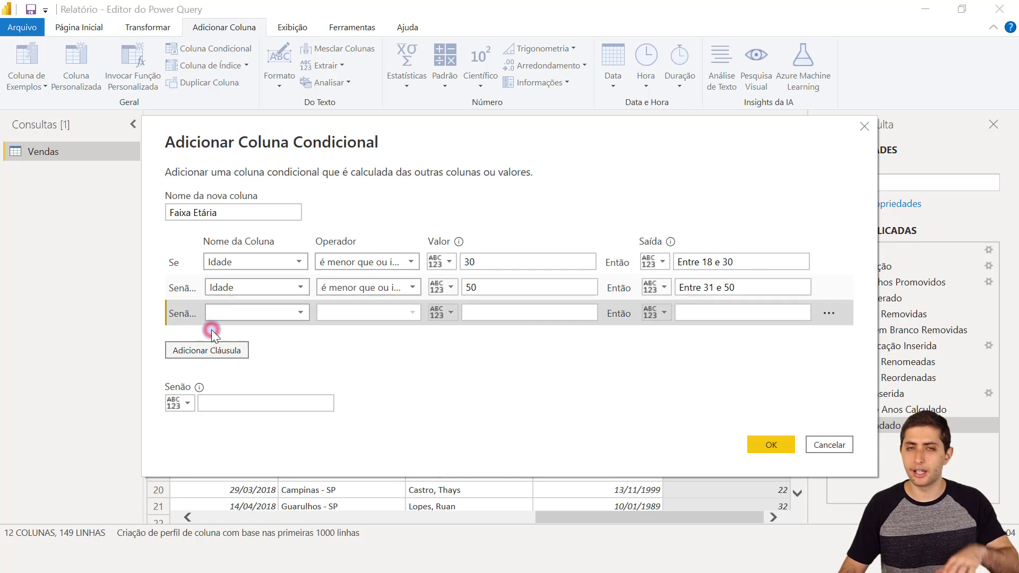
left_click(241, 313)
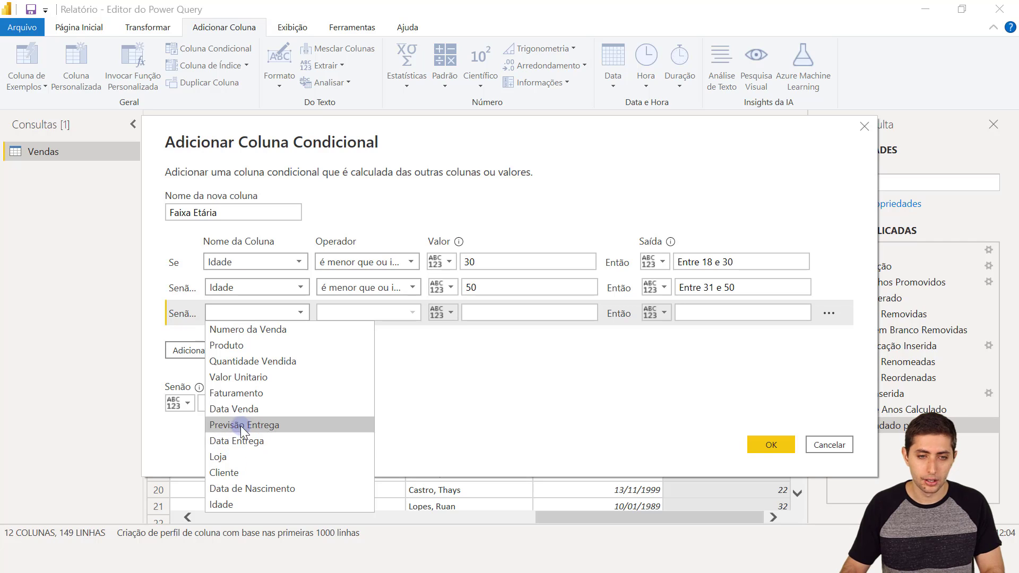
left_click(250, 501)
left_click(349, 314)
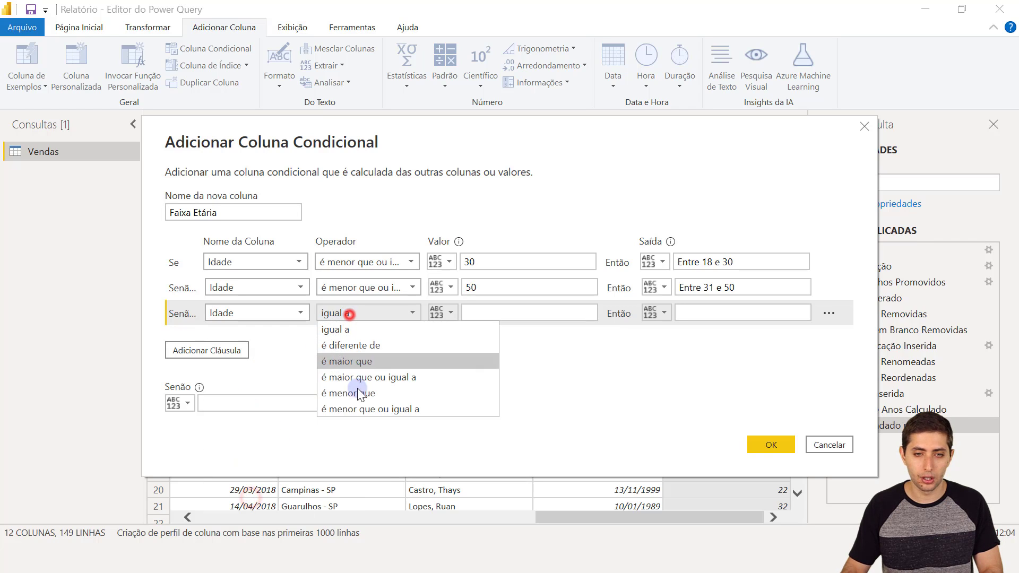
left_click(362, 414)
left_click(495, 320)
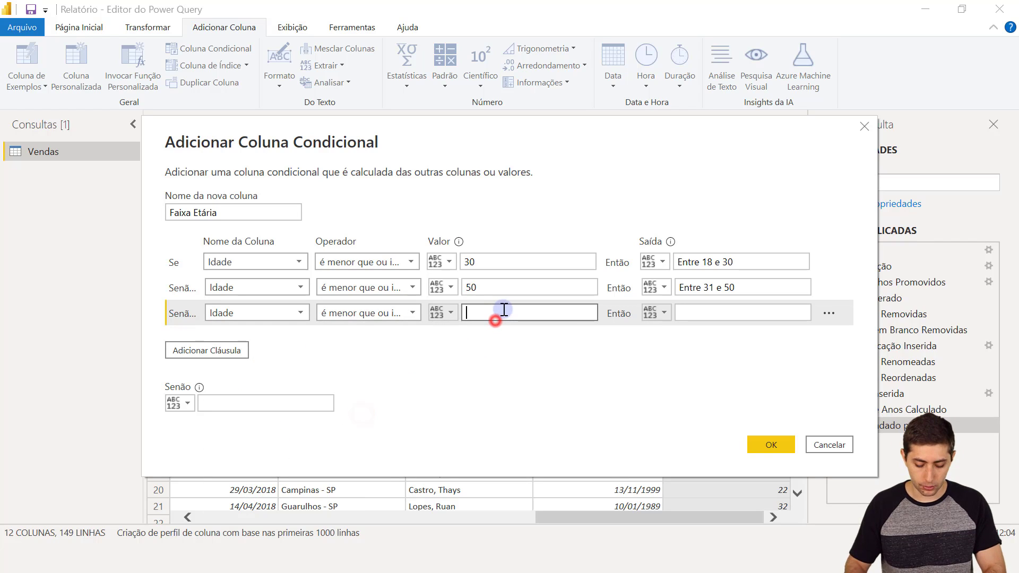
type("70")
left_click(694, 317)
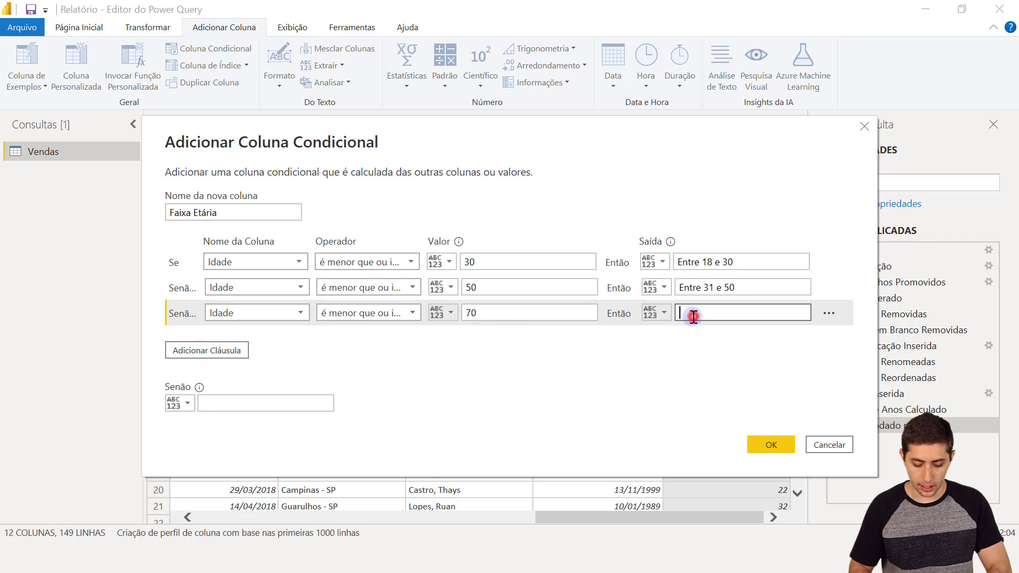
type("Entre 51 e 70")
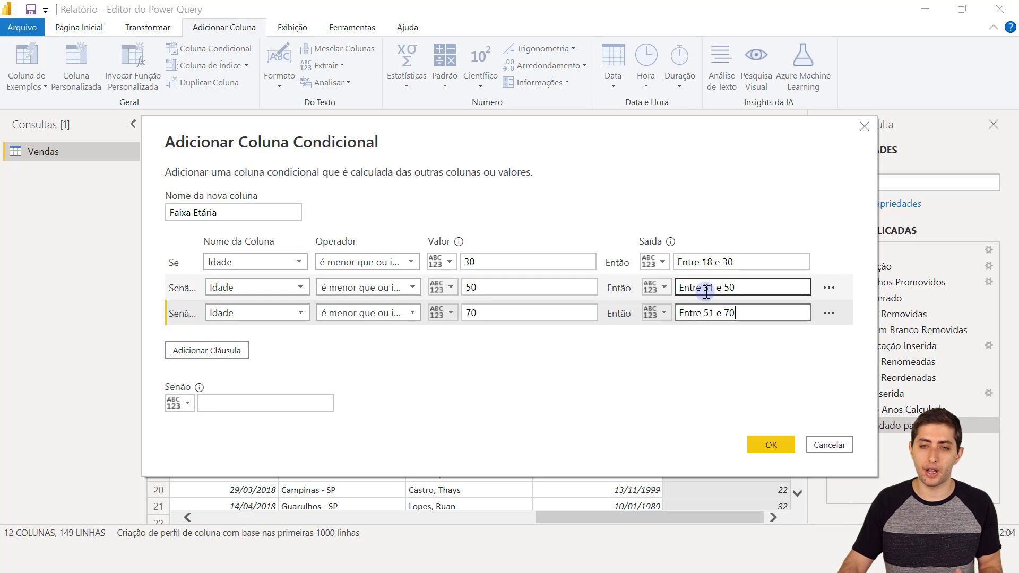
- Review the age ranges written in the clause output labels
left_click_drag(704, 288, 736, 313)
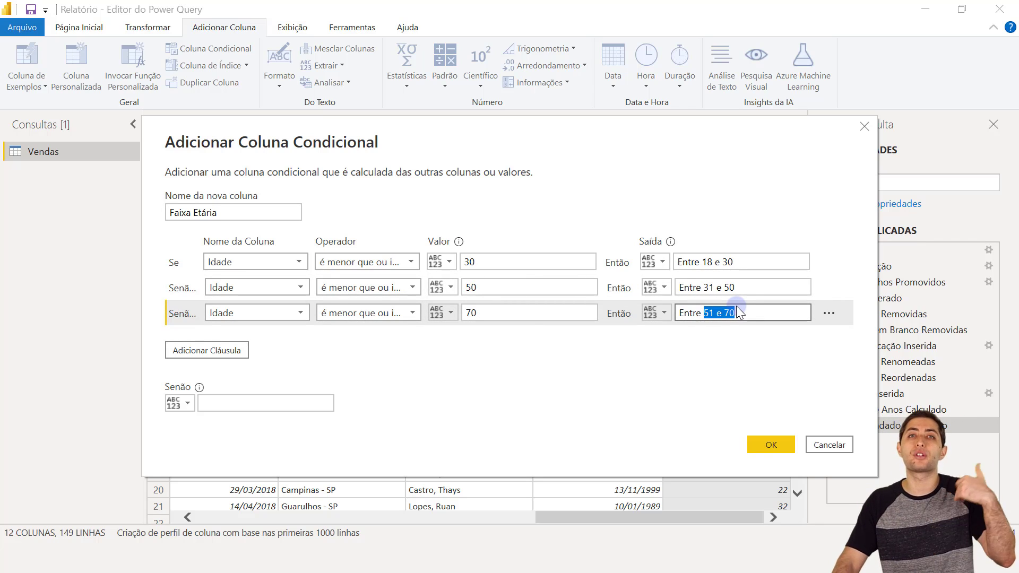
left_click(296, 402)
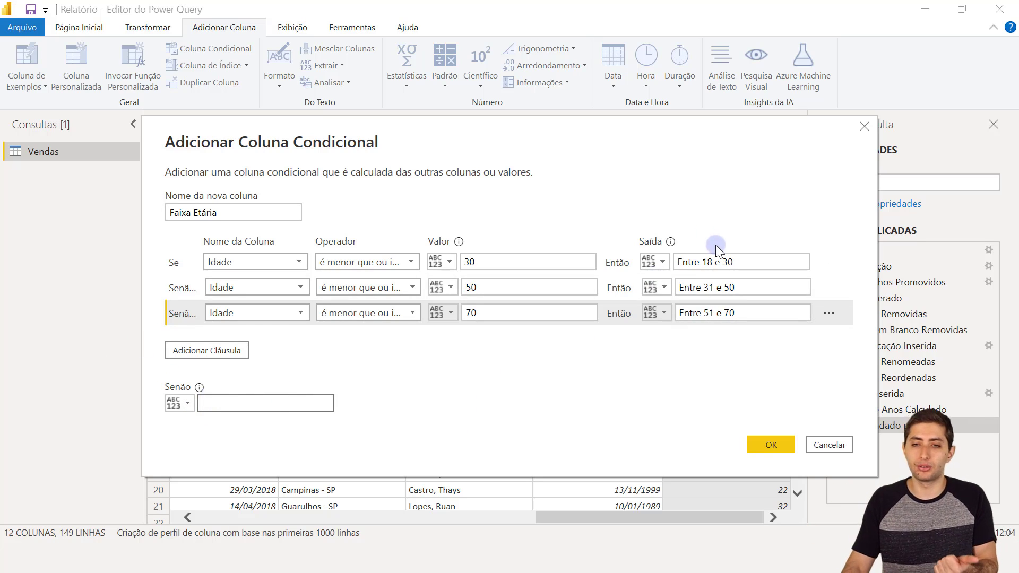
left_click_drag(743, 258, 701, 251)
left_click_drag(752, 289, 735, 311)
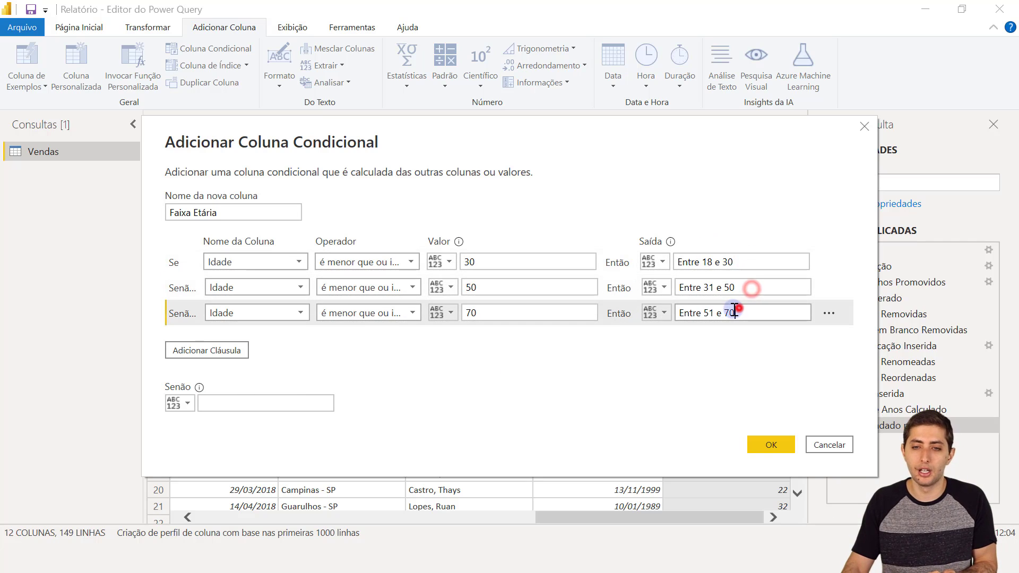
- Set the fallback output to 'Acima de 70' for ages above 70
left_click(273, 398)
type("Acima d")
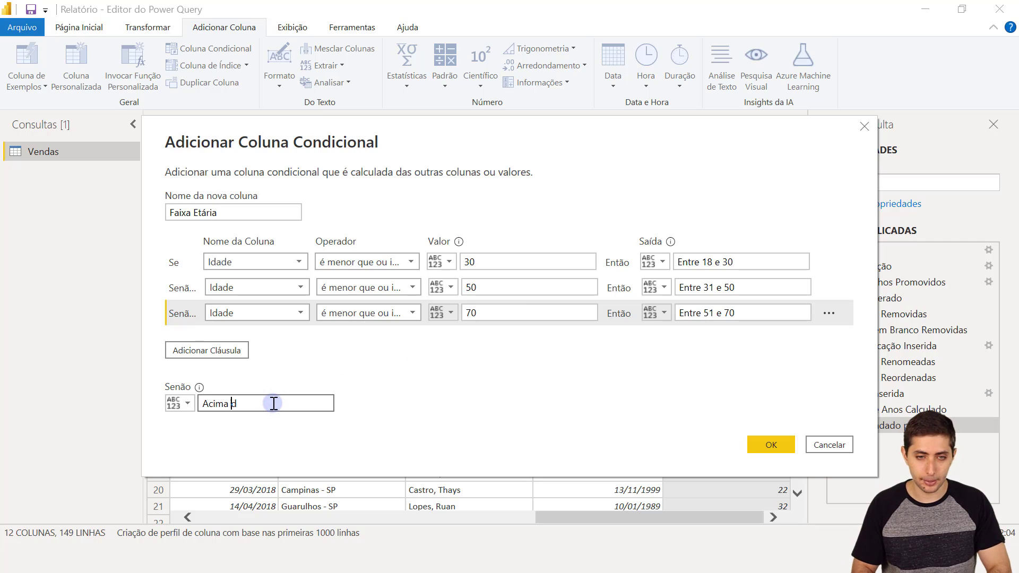
type("e 70")
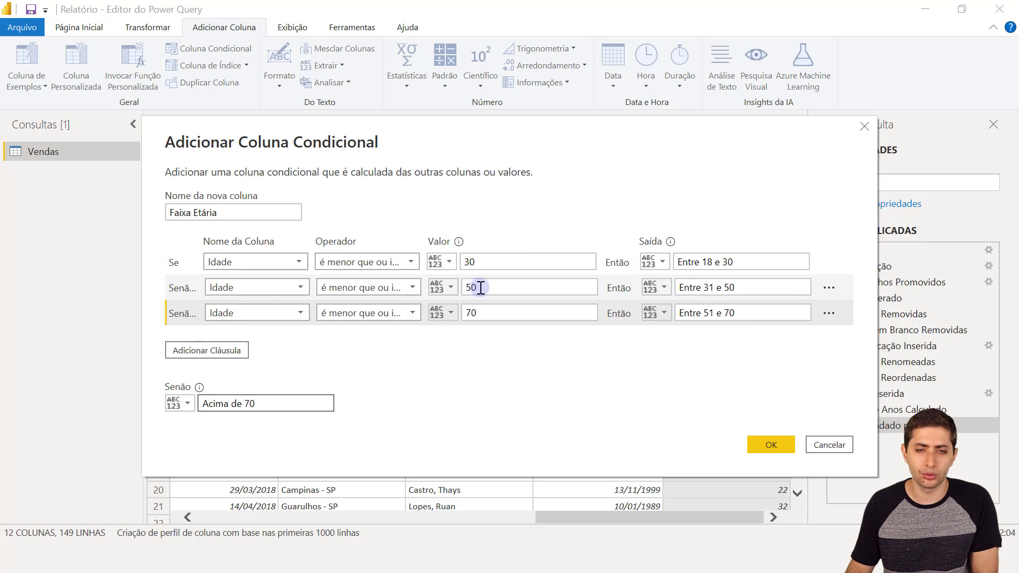
left_click_drag(481, 287, 441, 291)
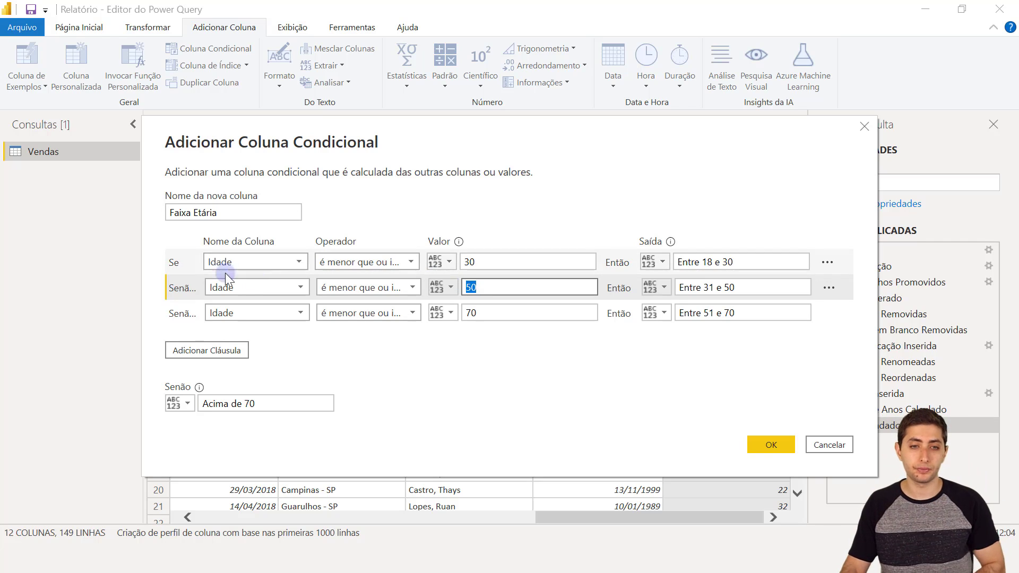
- Review the 30, 50 and 70 limits of the three clauses and confirm the column
left_click(172, 261)
left_click(722, 262)
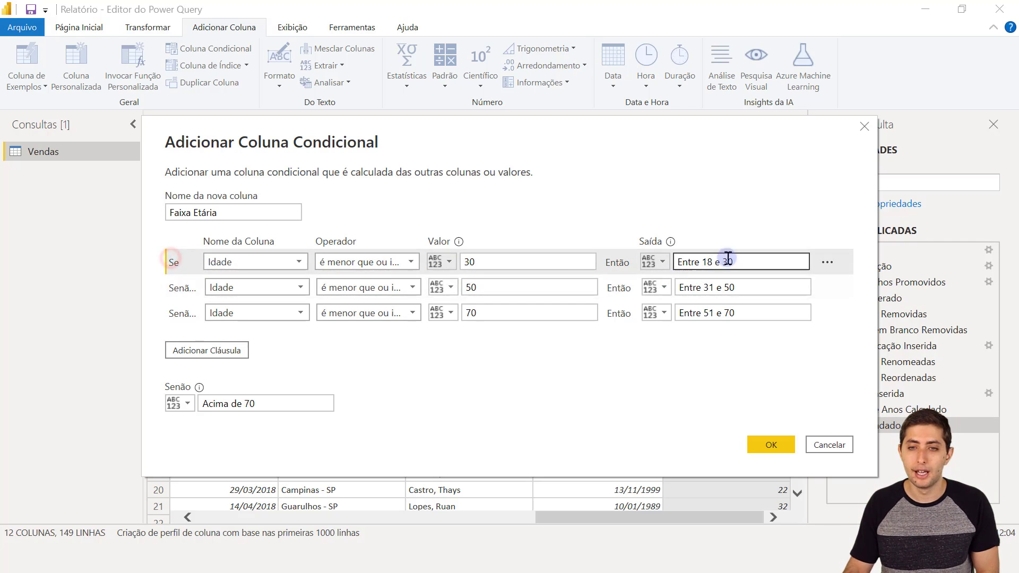
left_click(484, 263)
double_click(484, 263)
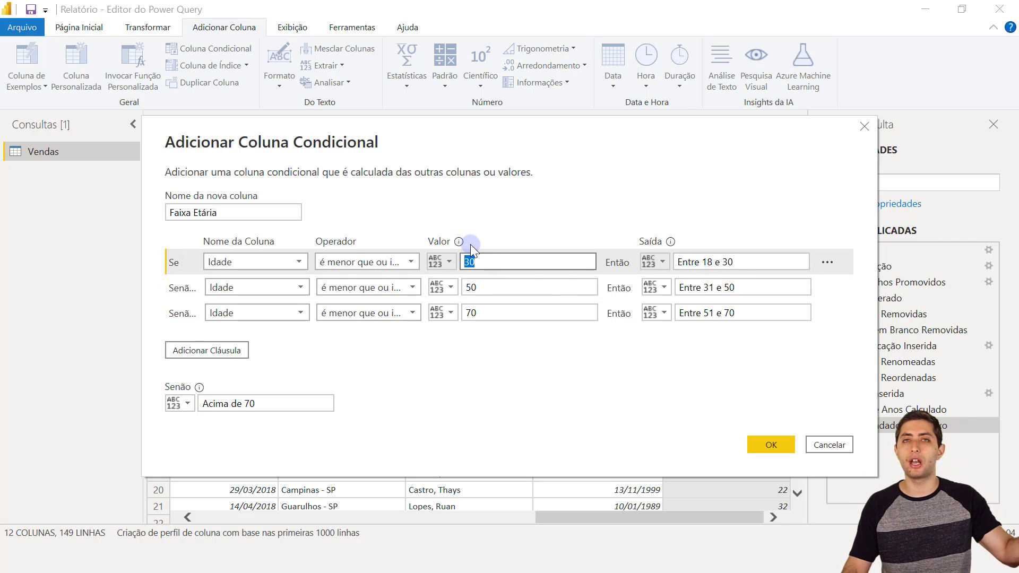
left_click(488, 260)
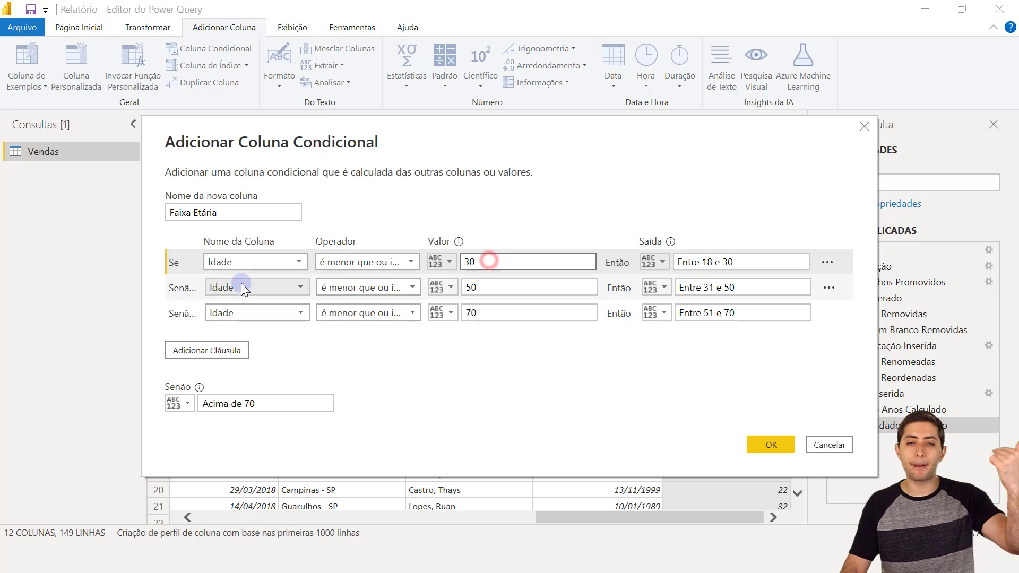
left_click(180, 288)
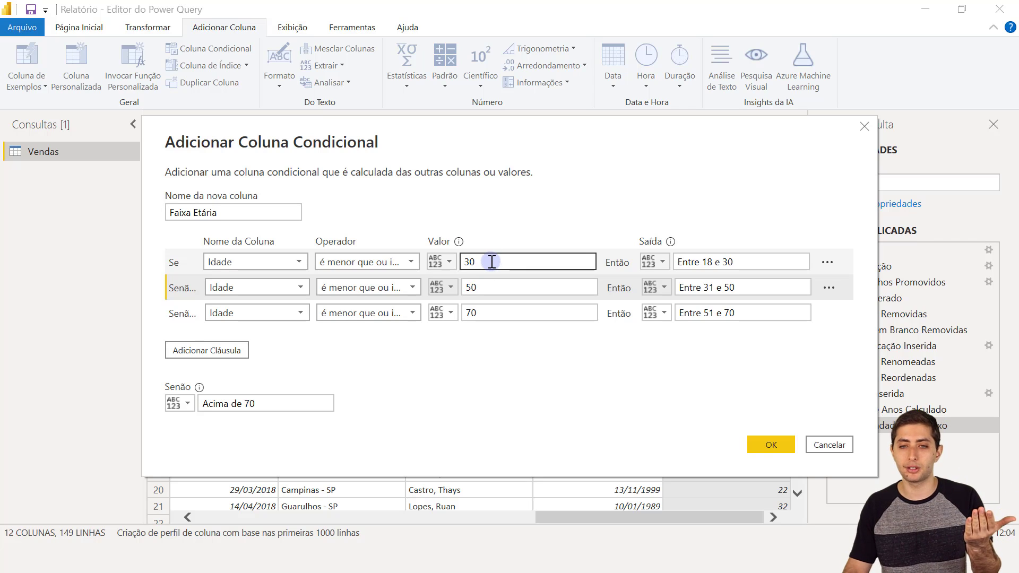
left_click_drag(490, 262, 351, 262)
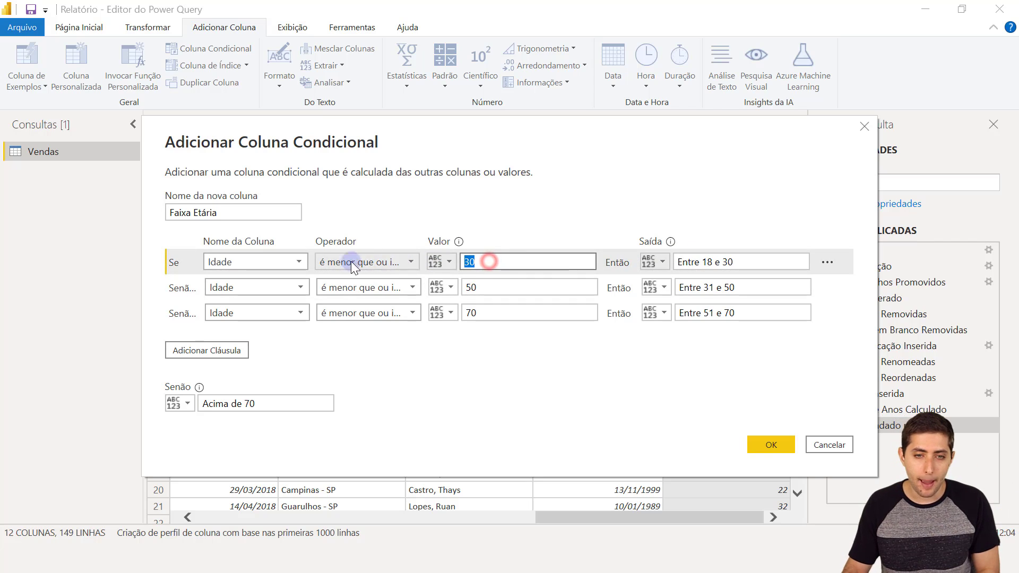
left_click(188, 285)
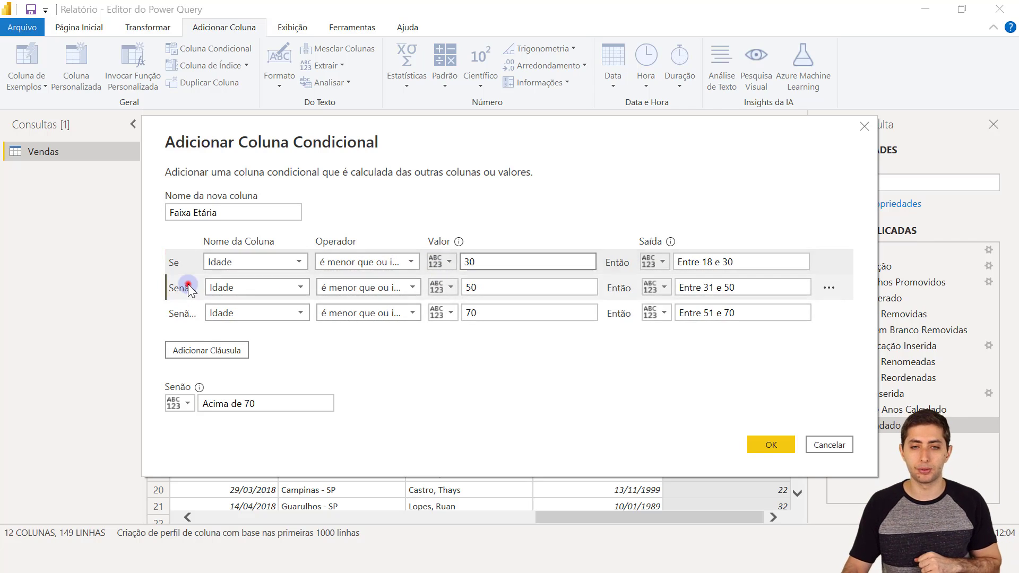
left_click(488, 290)
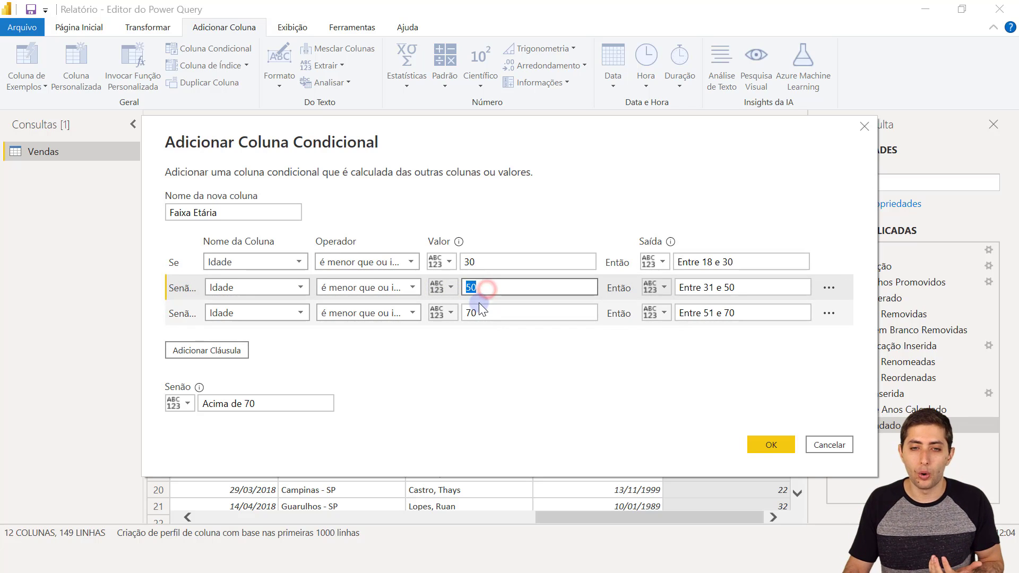
double_click(486, 312)
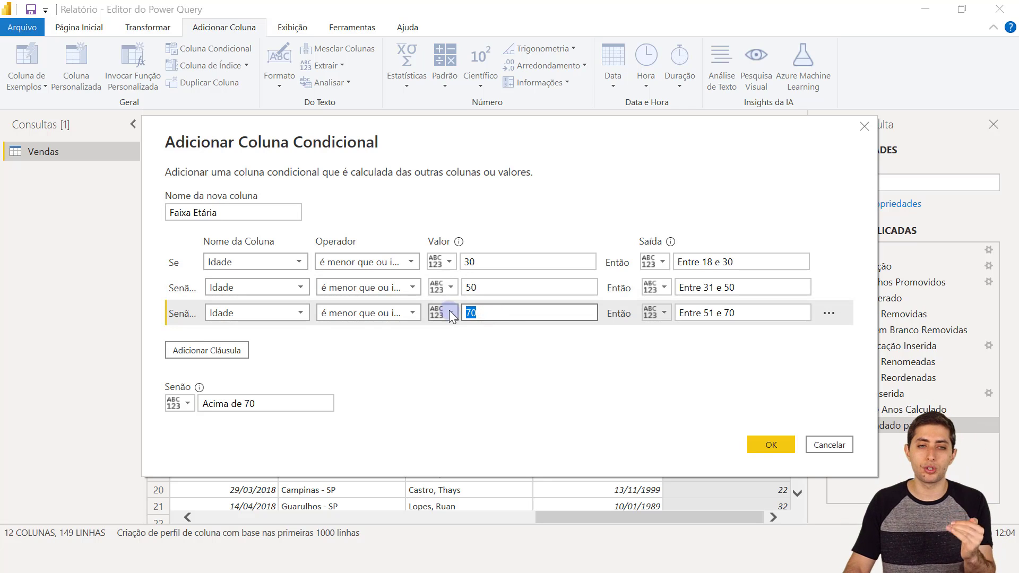
left_click(181, 263)
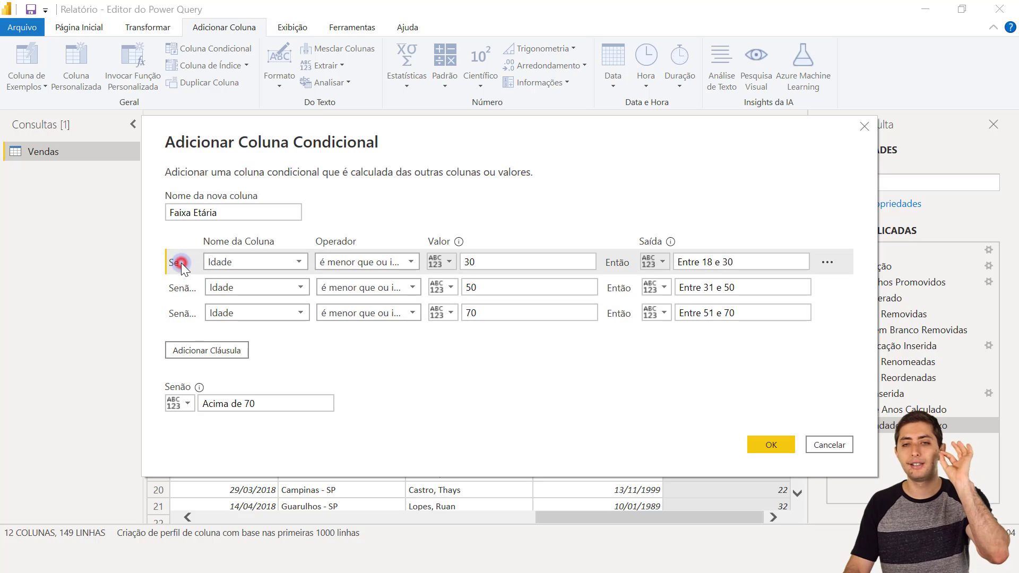
left_click(198, 291)
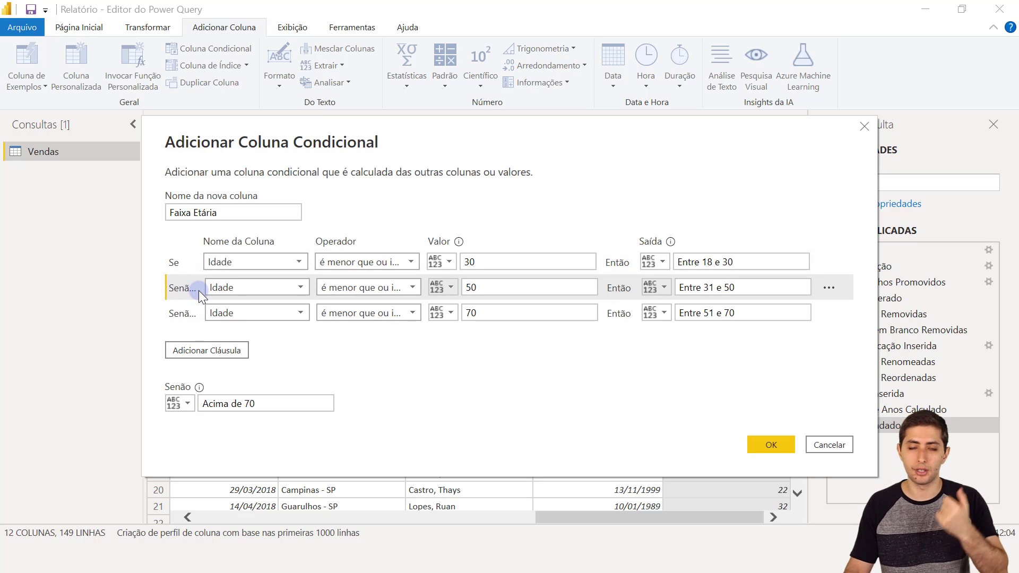
left_click(198, 309)
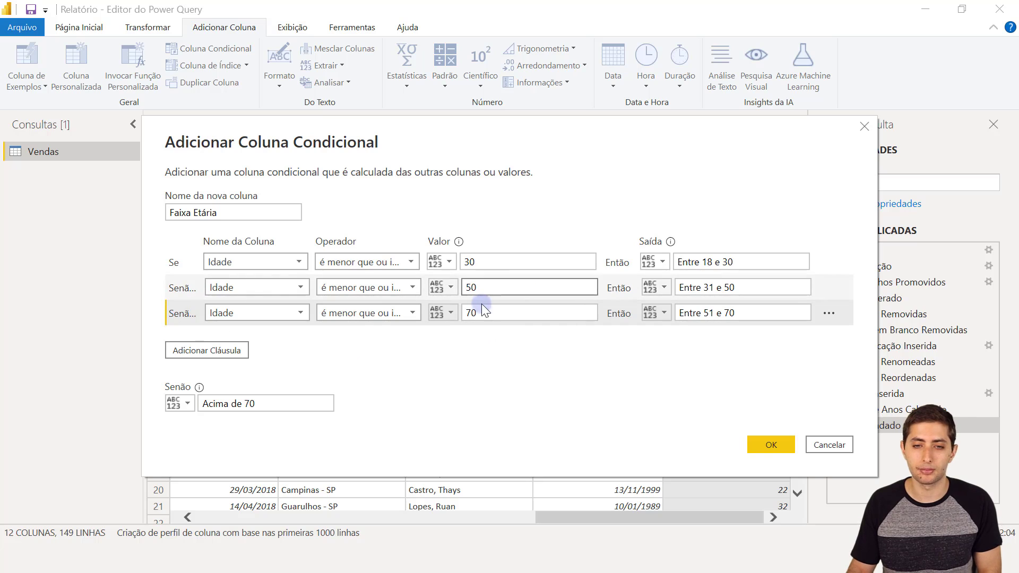
left_click(762, 443)
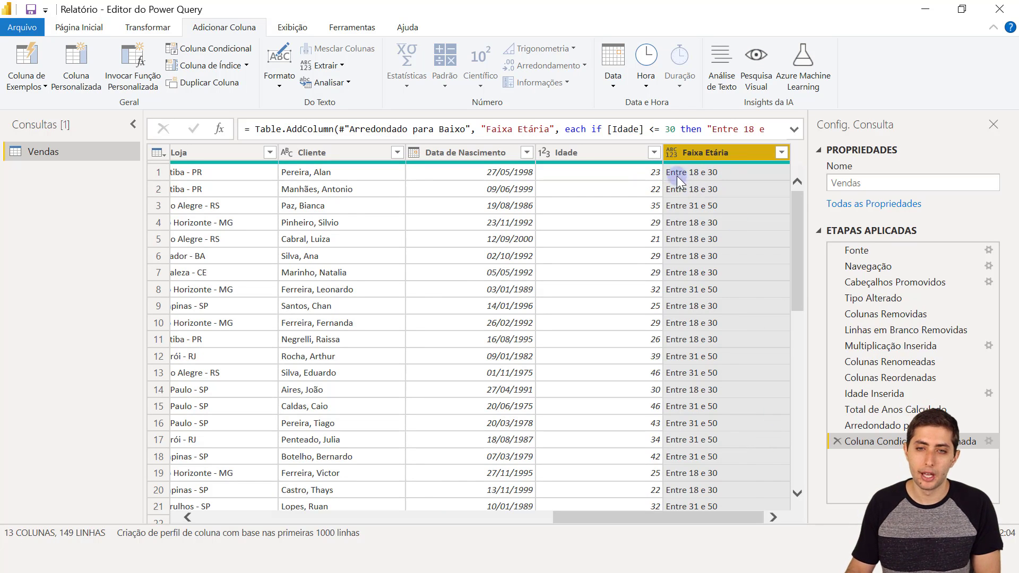
- Check the Faixa Etária bands against Idade across rows, then bring up its data type choices
scroll(712, 242, "down", 1)
scroll(713, 242, "down", 9)
scroll(714, 272, "up", 4)
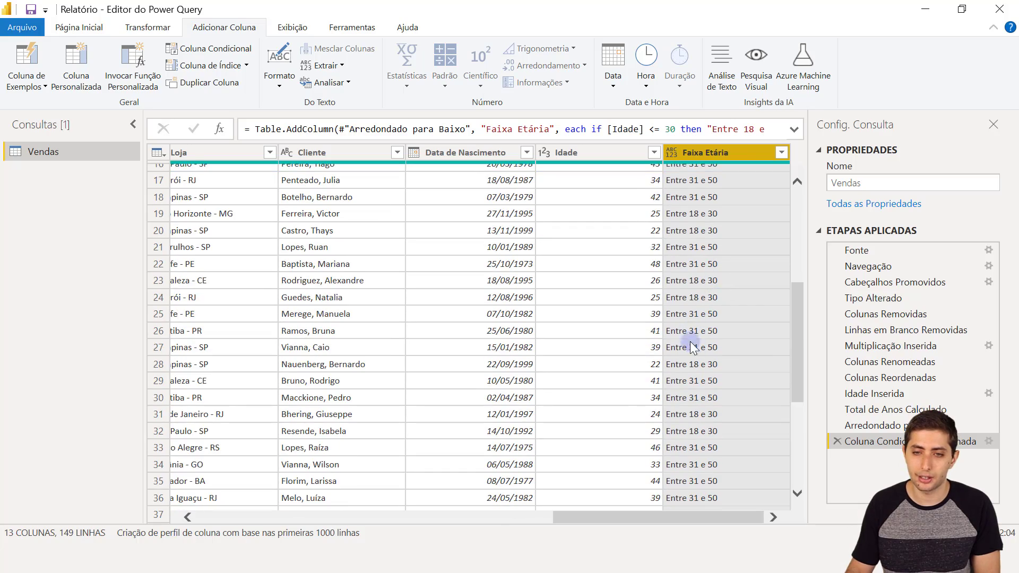
scroll(734, 340, "down", 20)
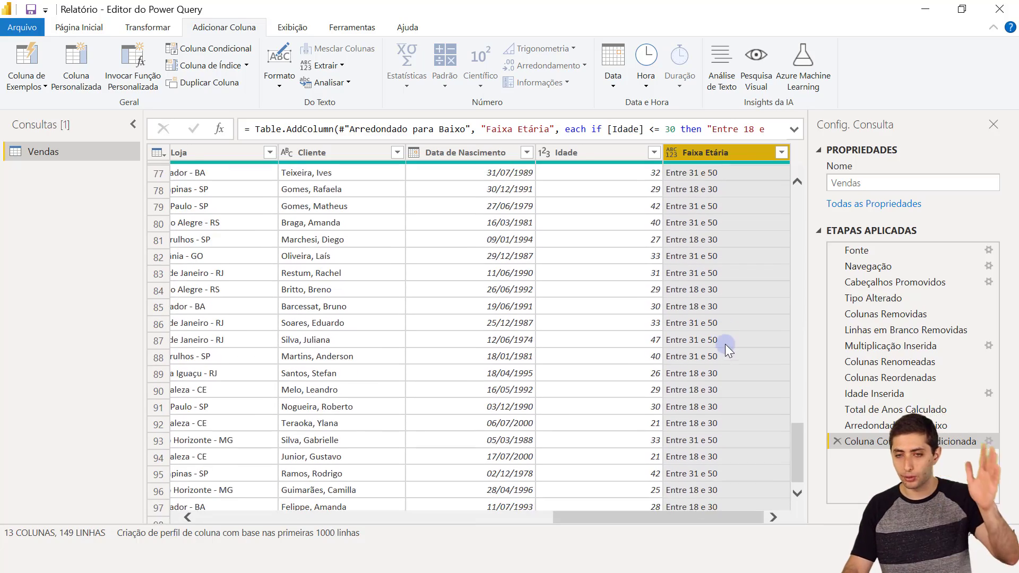
scroll(727, 340, "down", 16)
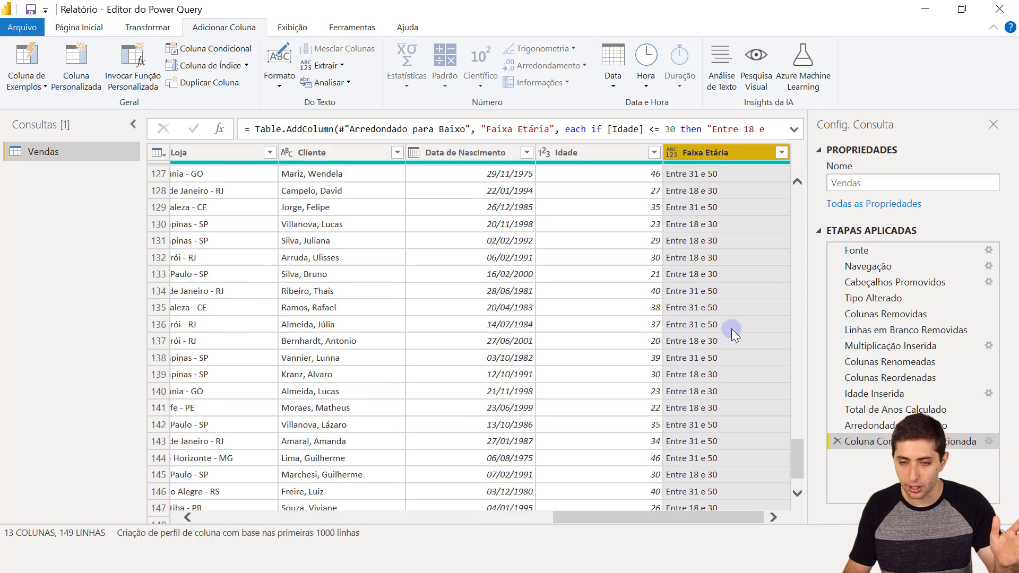
scroll(731, 338, "up", 20)
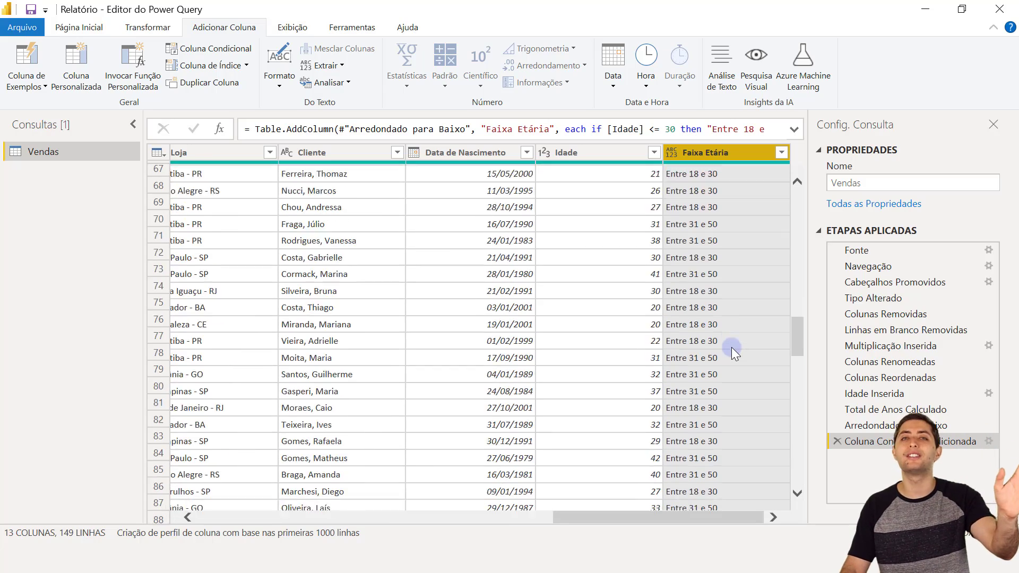
scroll(732, 349, "up", 14)
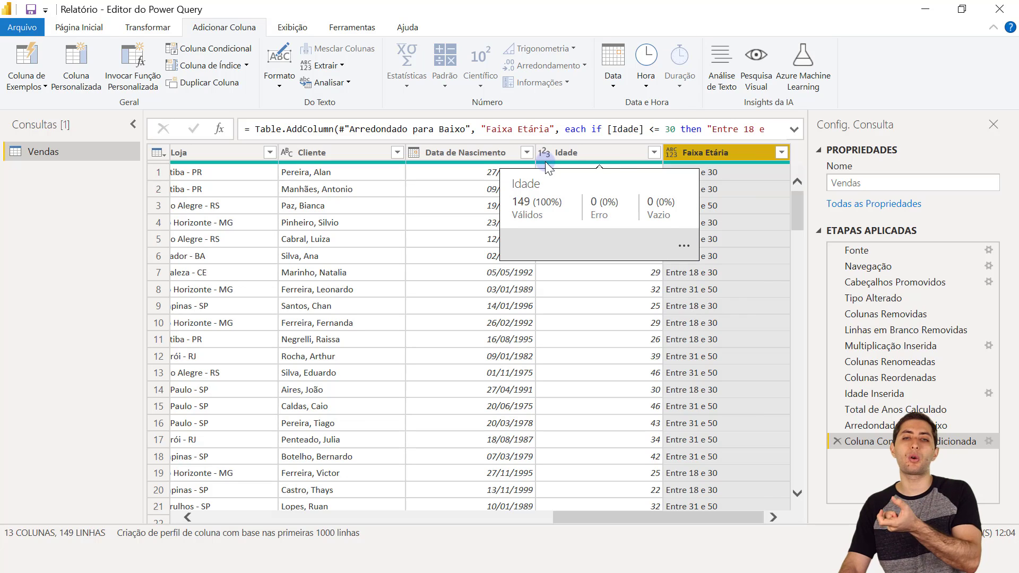
left_click(580, 147)
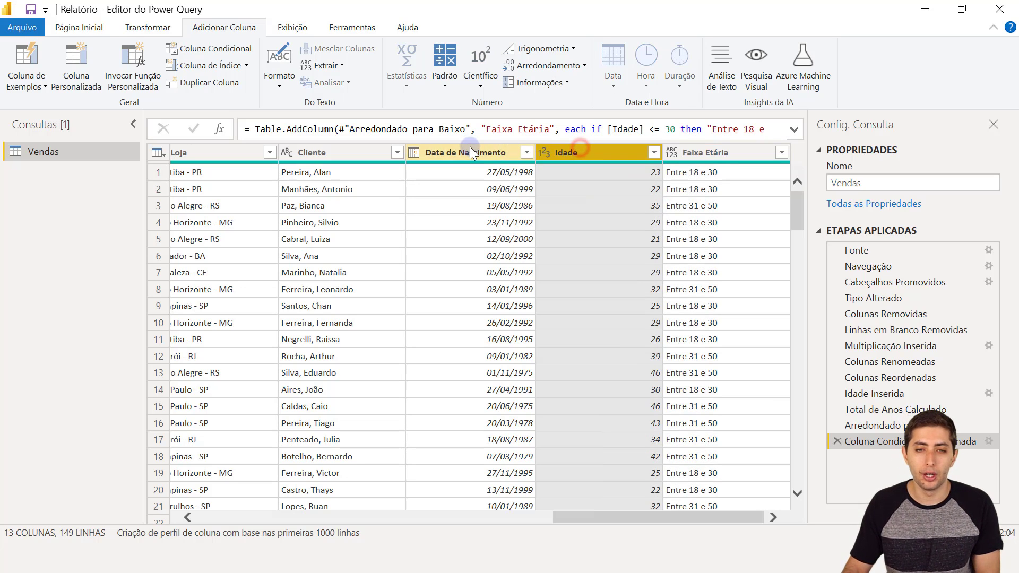
left_click(469, 147)
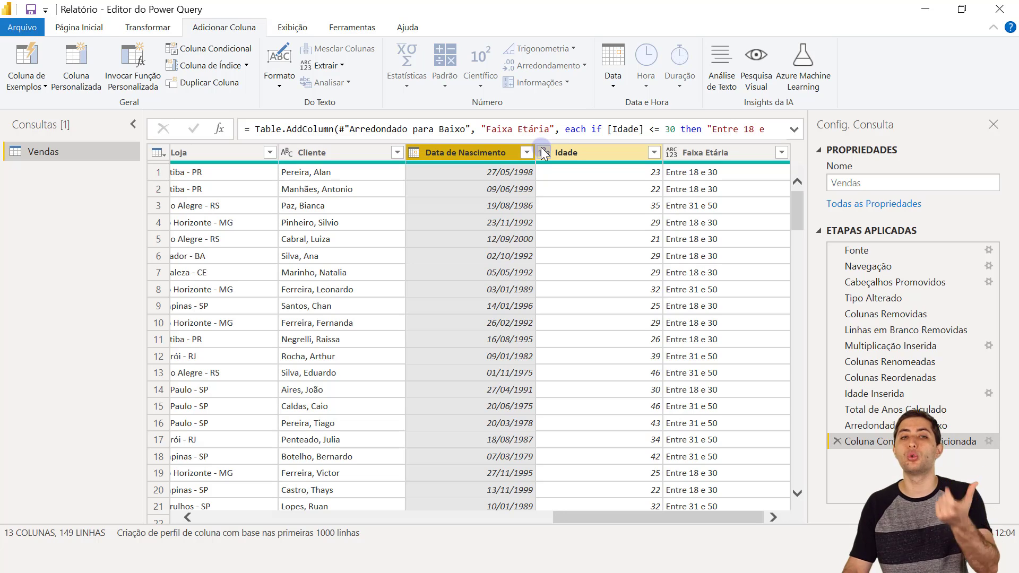
left_click(700, 154)
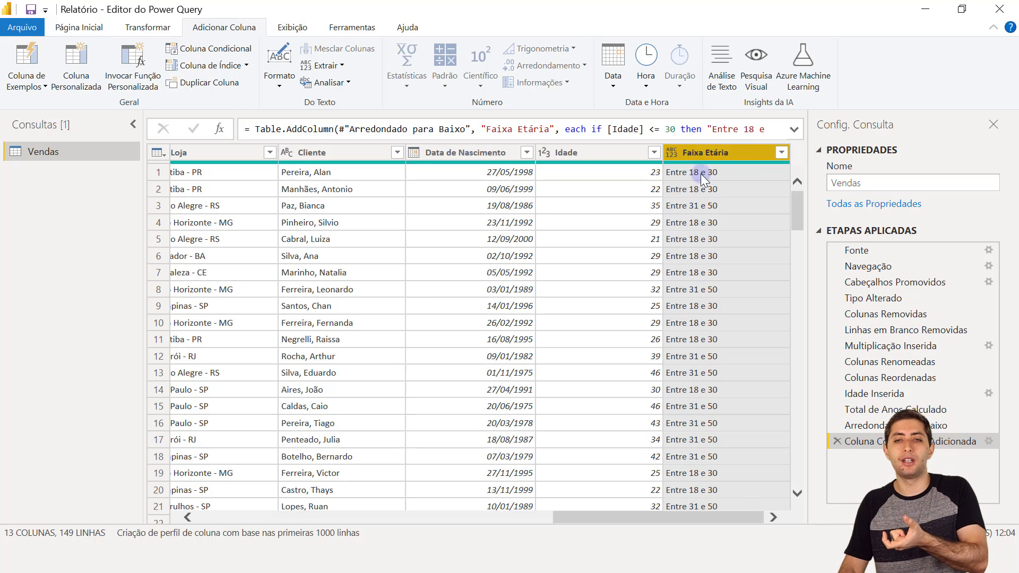
left_click(670, 153)
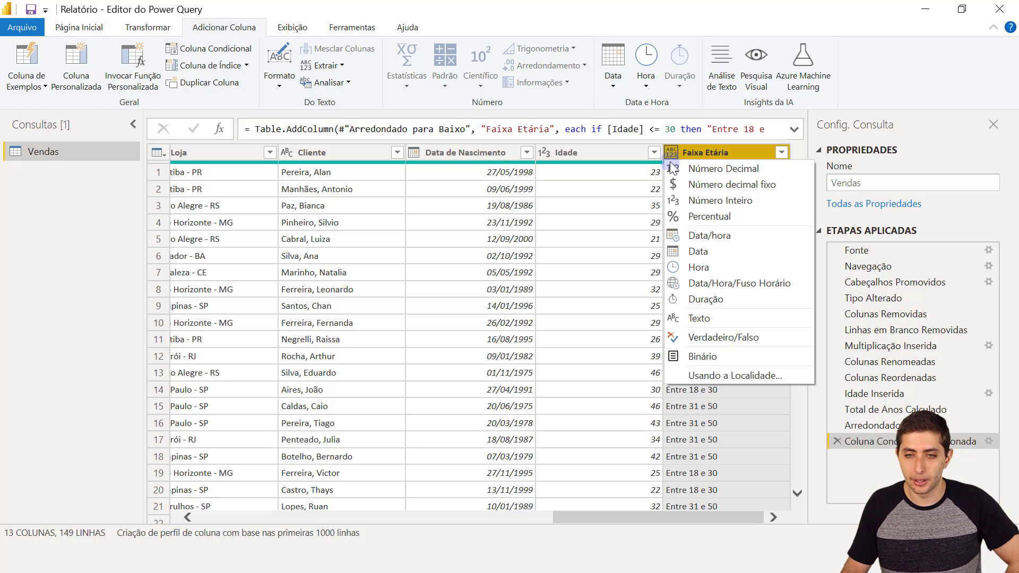
- Set Faixa Etária to Texto and scroll left to show Previsão Entrega and Data Entrega
left_click(703, 318)
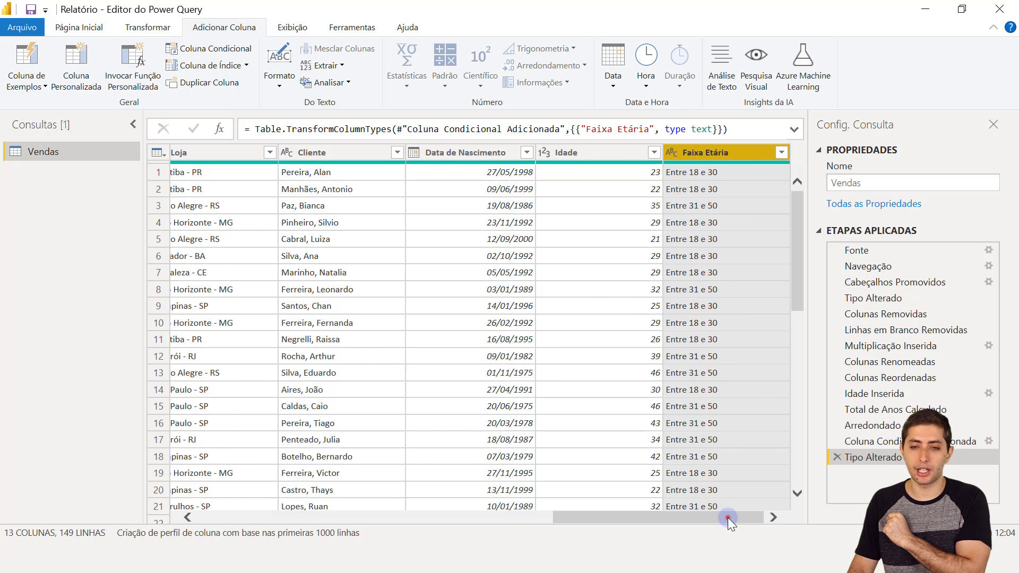
left_click_drag(728, 517, 561, 478)
left_click(466, 155)
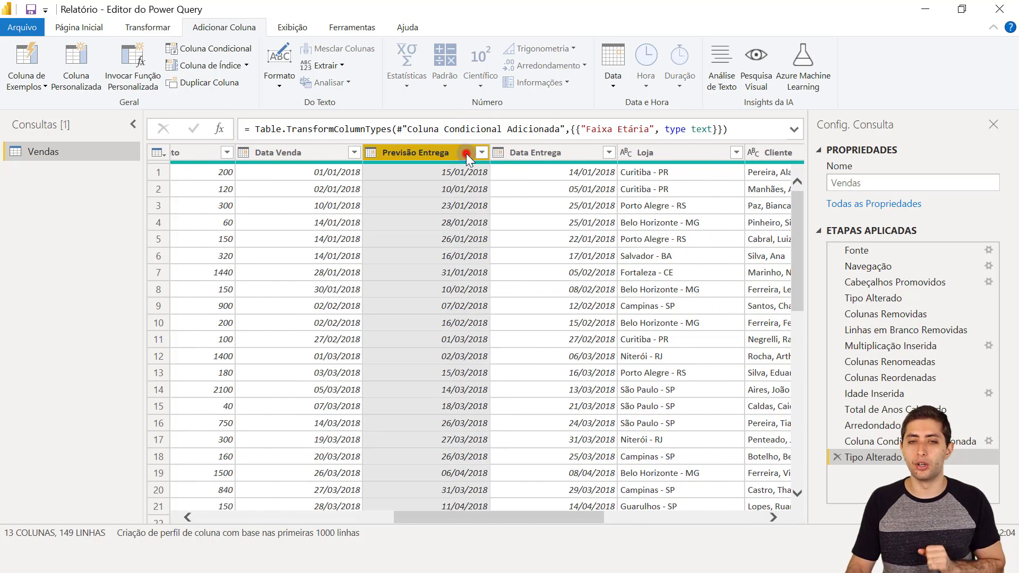
left_click(584, 154)
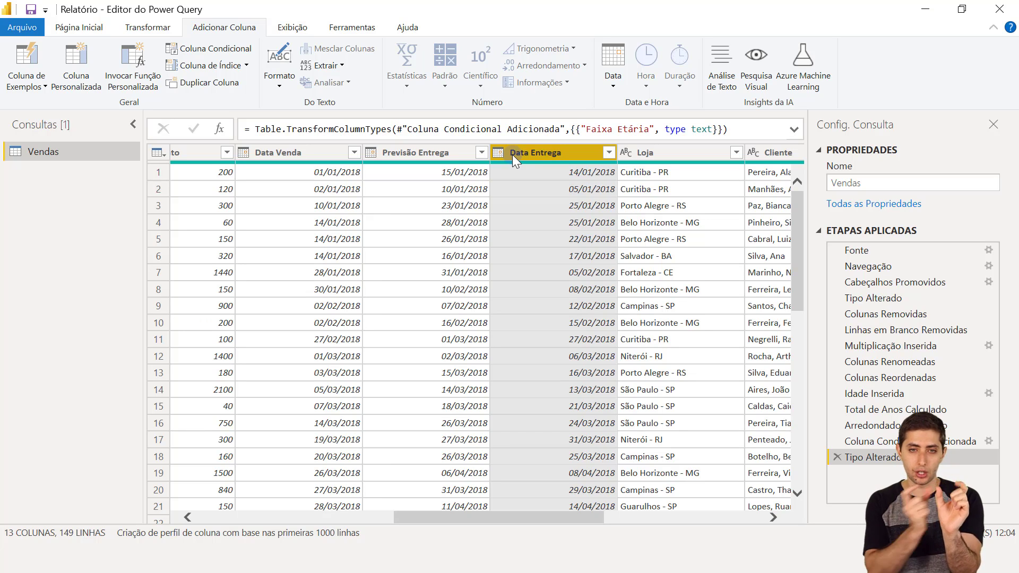
left_click(432, 158)
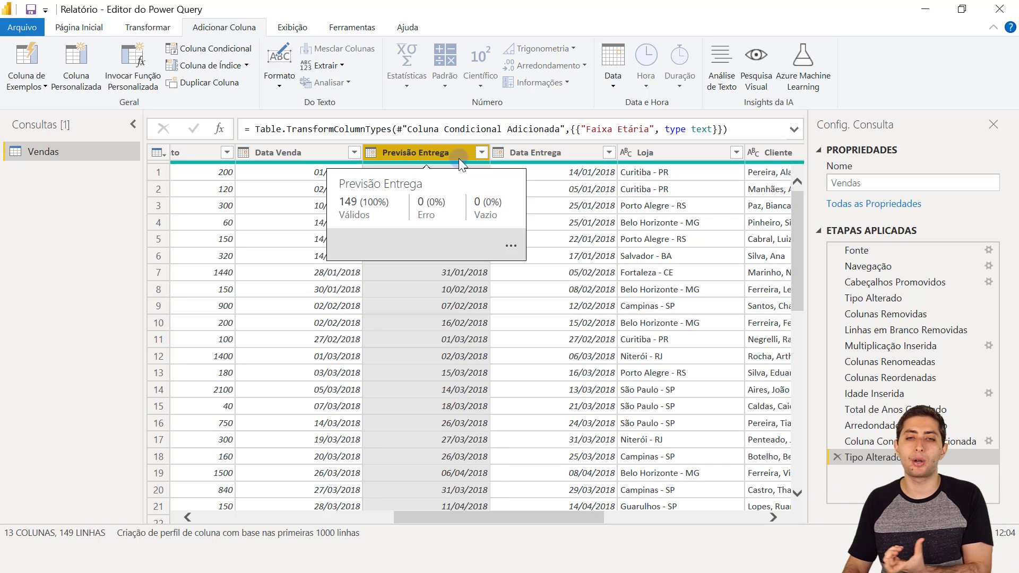
left_click(537, 155)
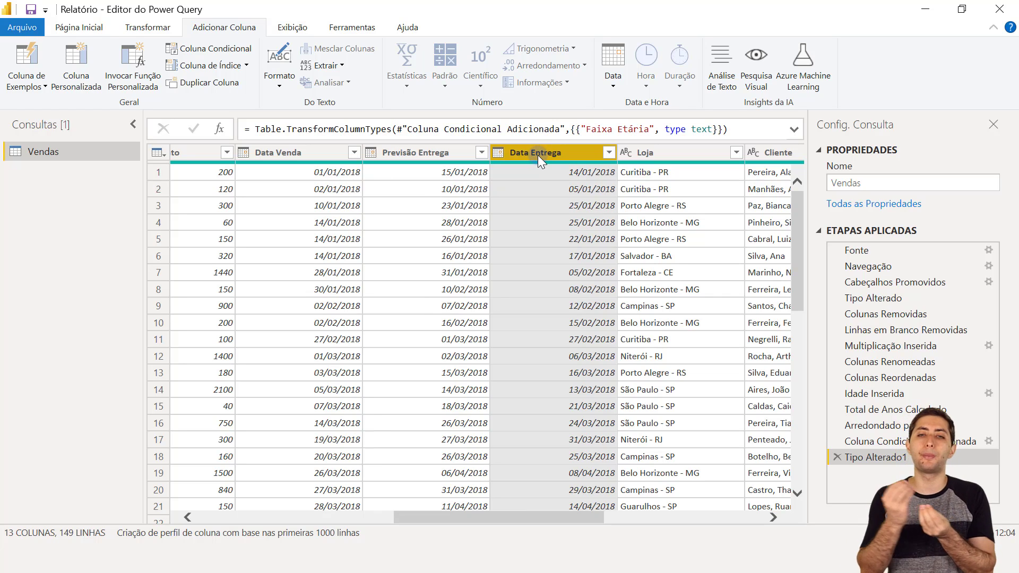
left_click(435, 151)
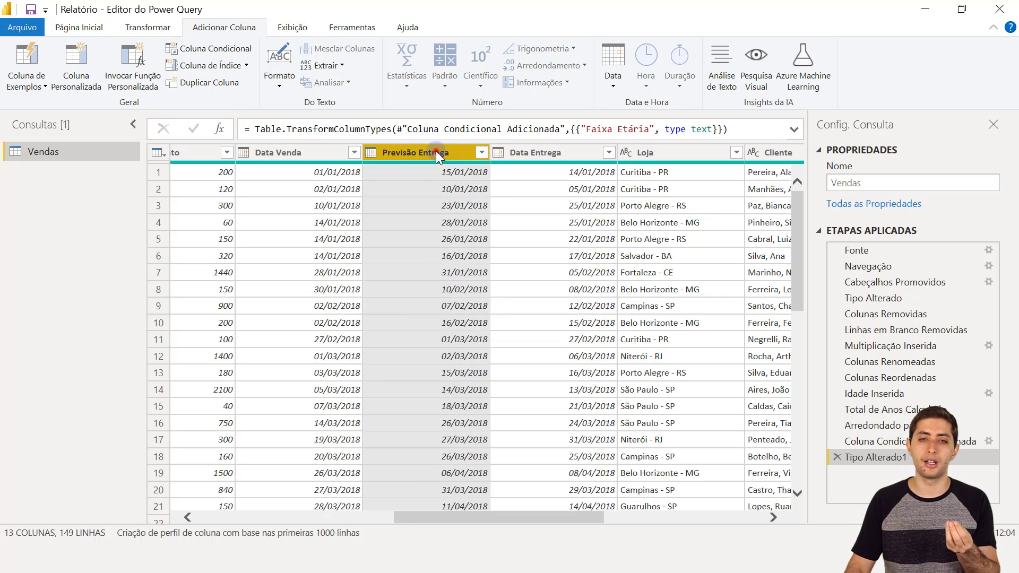
left_click(564, 150)
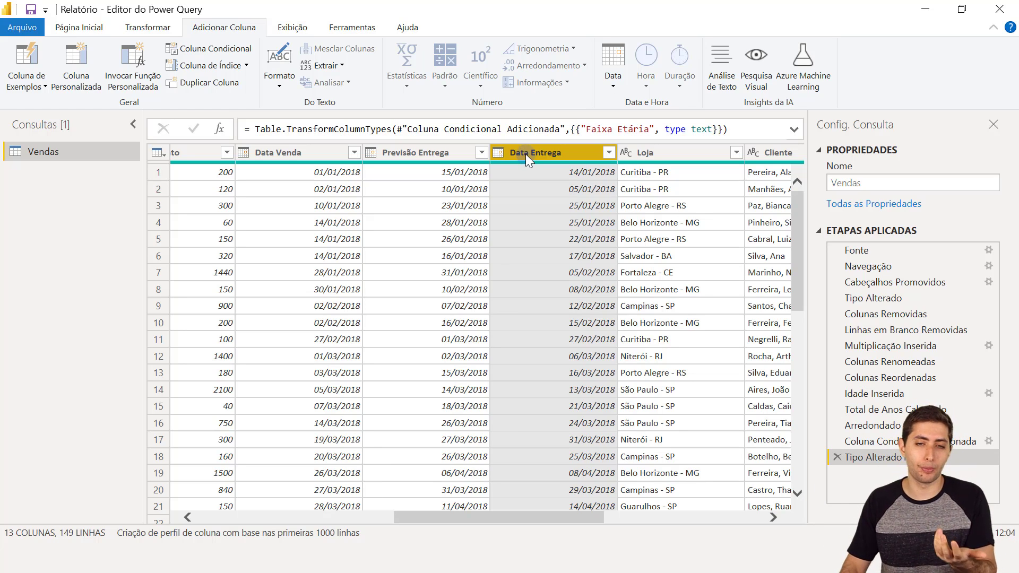
mouse_move(545, 163)
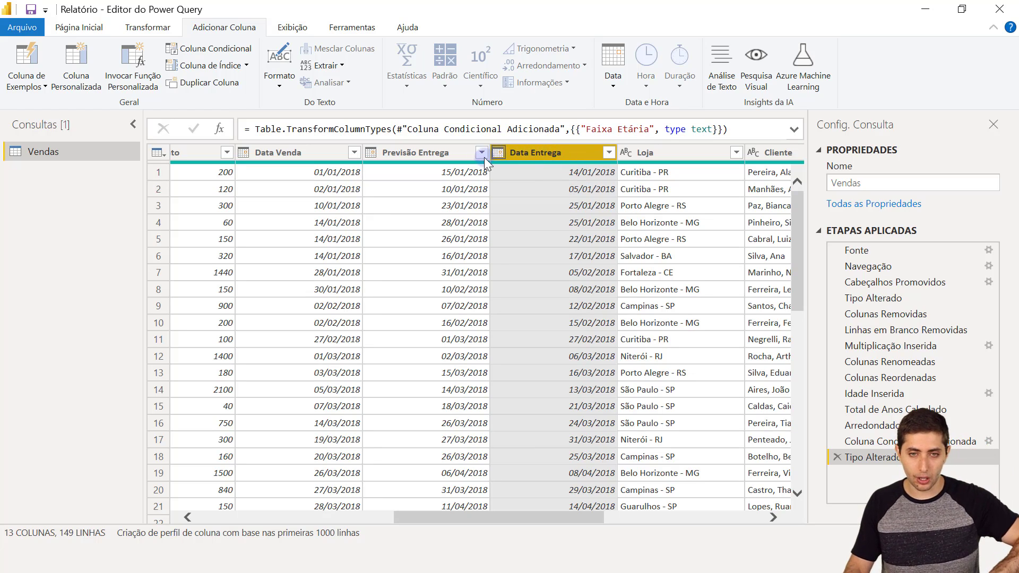
- Select Previsão Entrega with Data Entrega and add a Subtração column via Data > Subtrair Dias
left_click(432, 153, "ctrl")
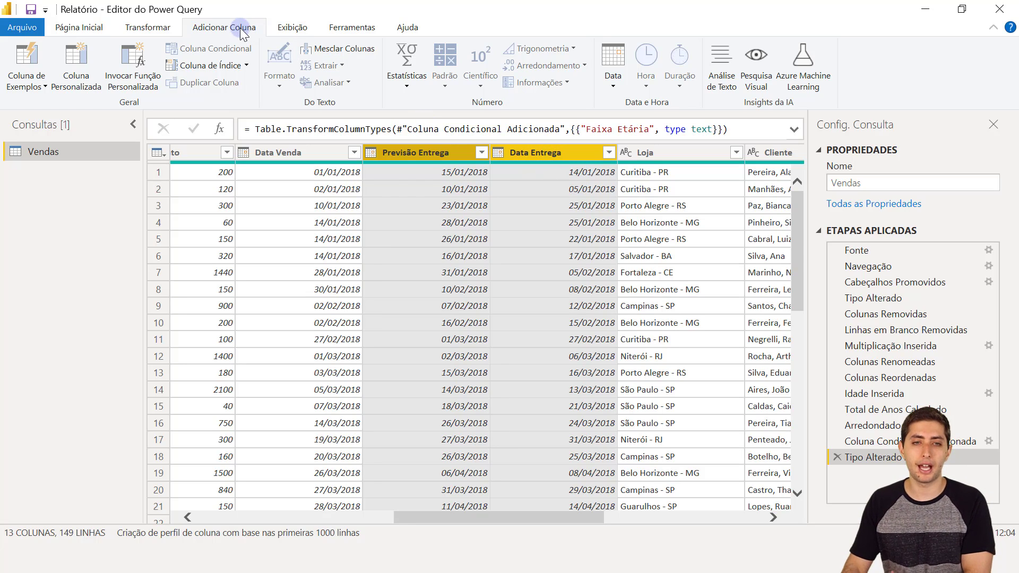
left_click(621, 82)
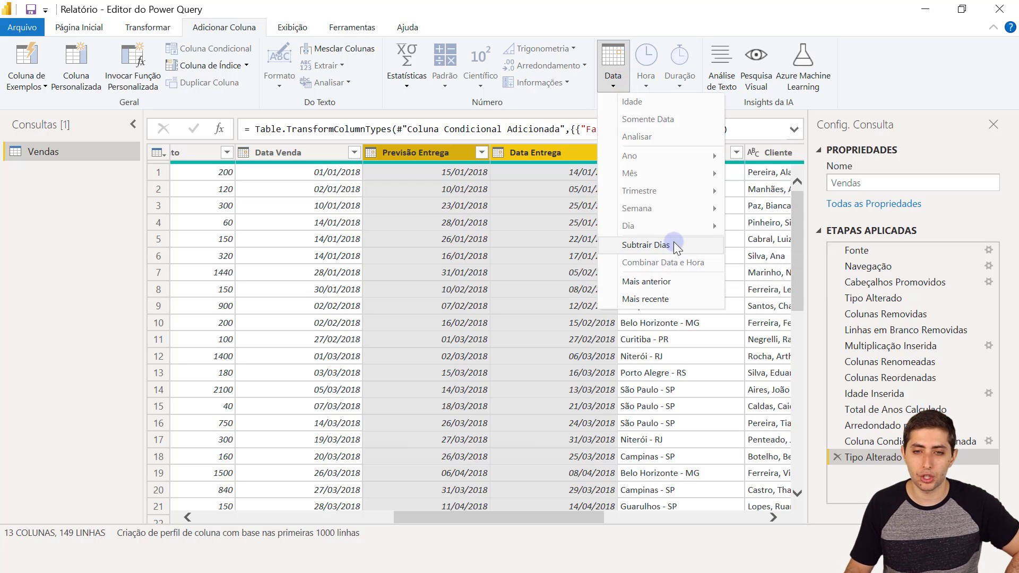
left_click(613, 64)
left_click(613, 64)
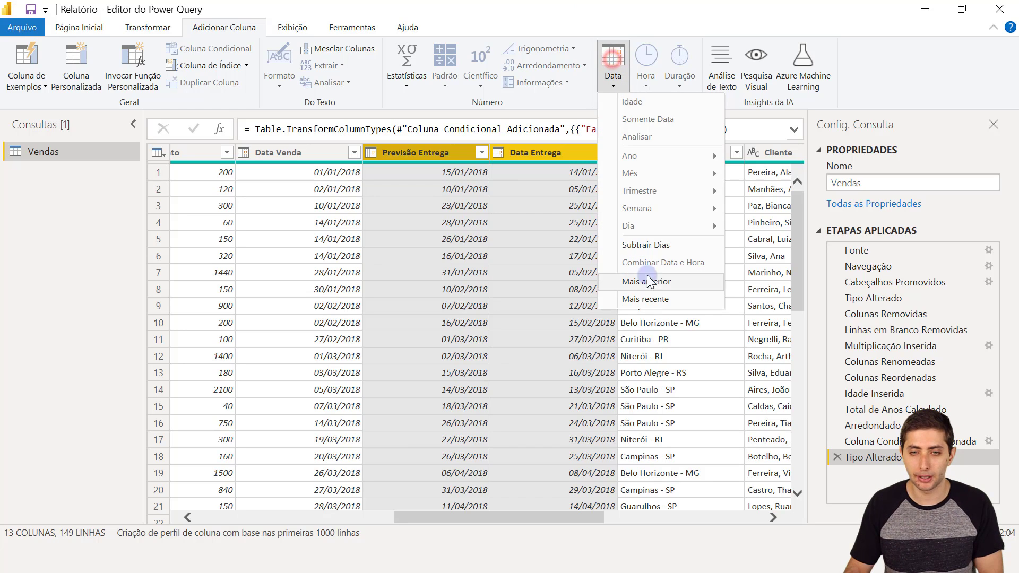
left_click(644, 245)
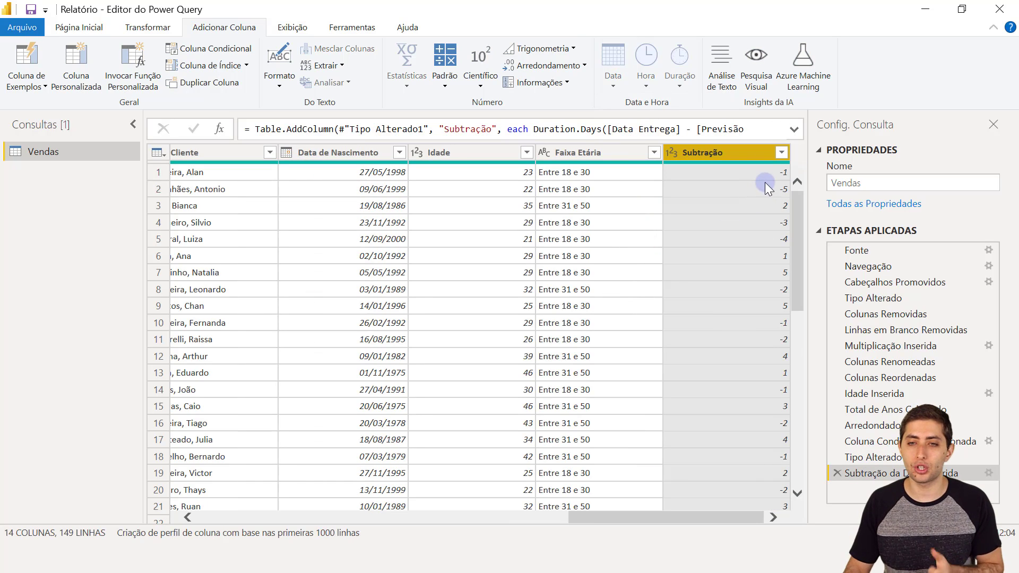
- Check rows 1 and 2's Subtração results (-1, -5) against their Previsão Entrega and Data Entrega dates
left_click(760, 175)
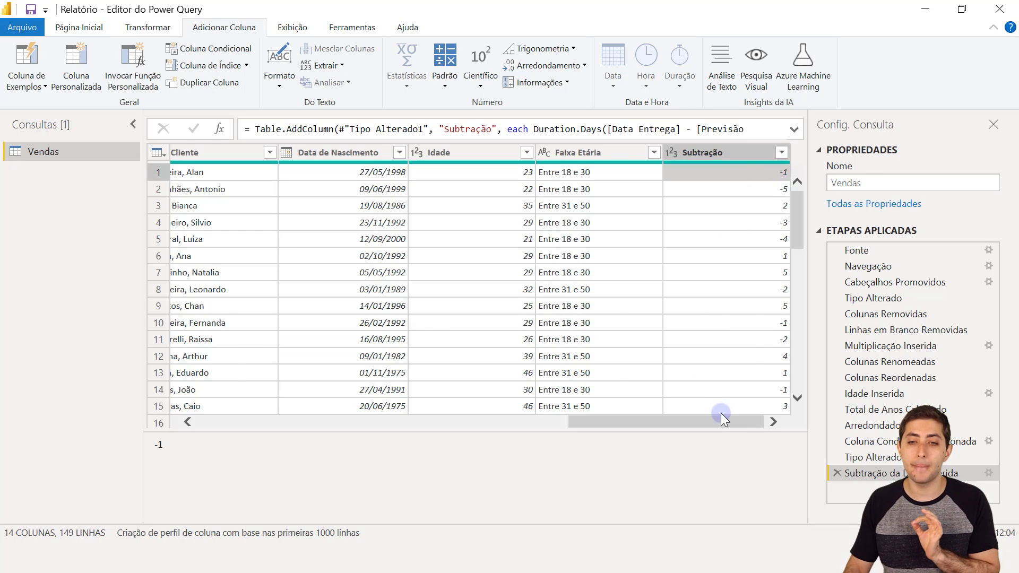
left_click_drag(721, 415, 524, 408)
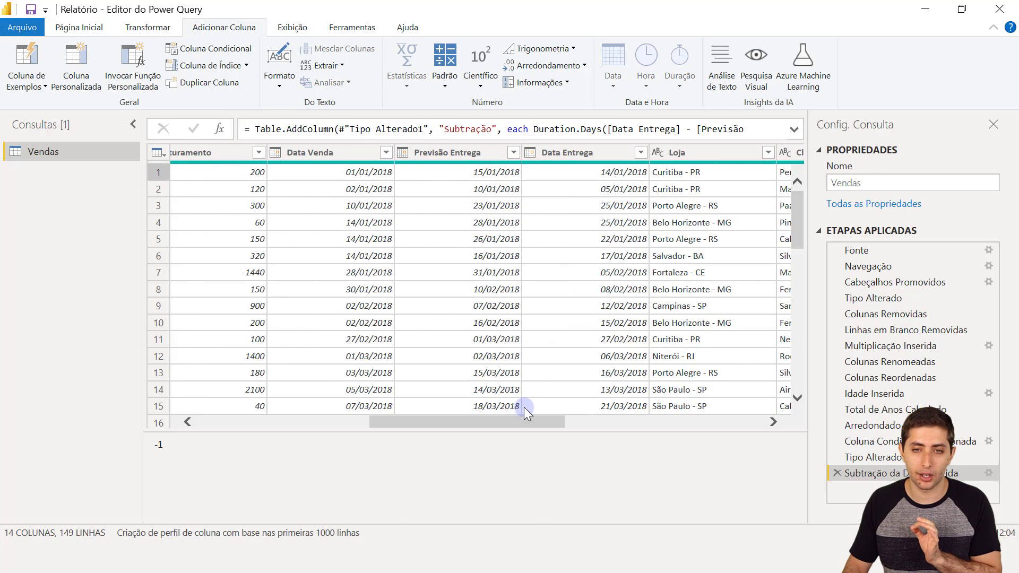
left_click(502, 177)
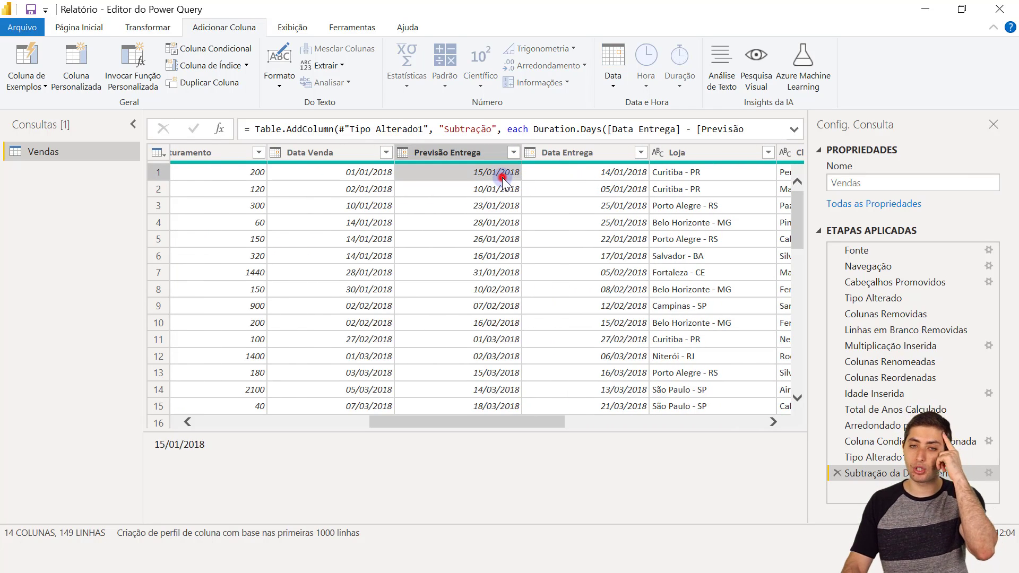
left_click(619, 172)
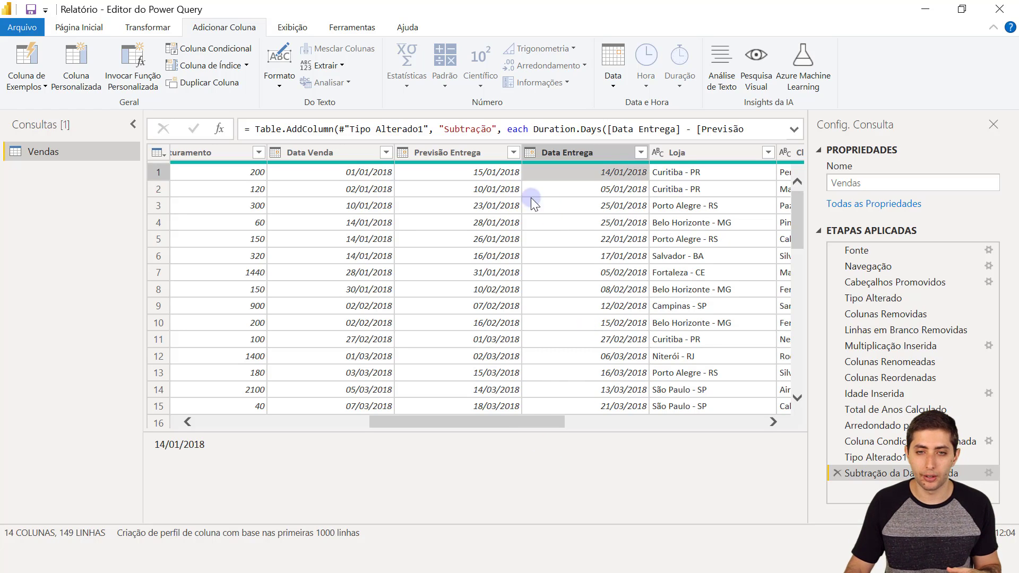
left_click(484, 186)
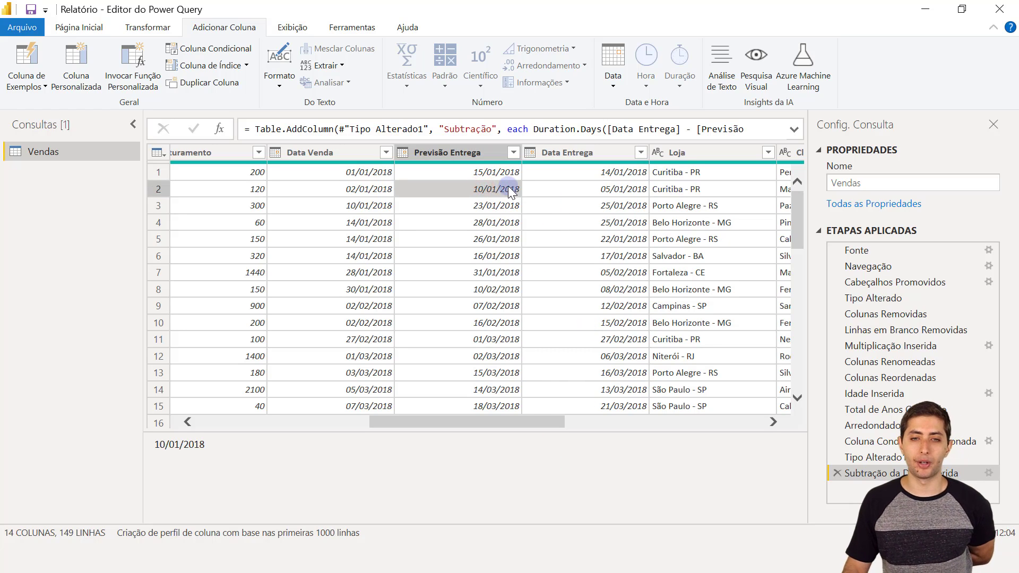
left_click(565, 189)
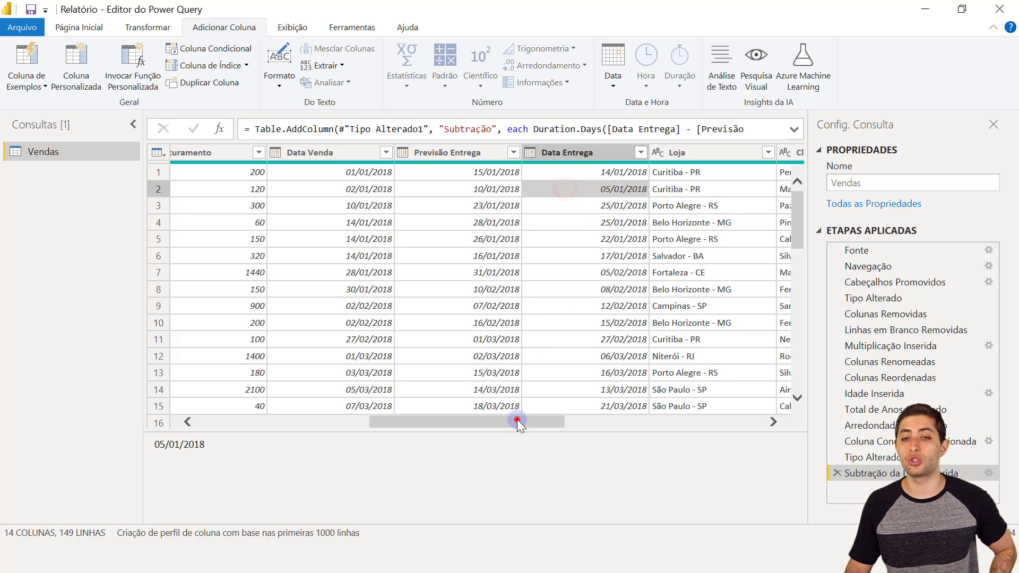
left_click_drag(517, 419, 746, 419)
left_click(759, 191)
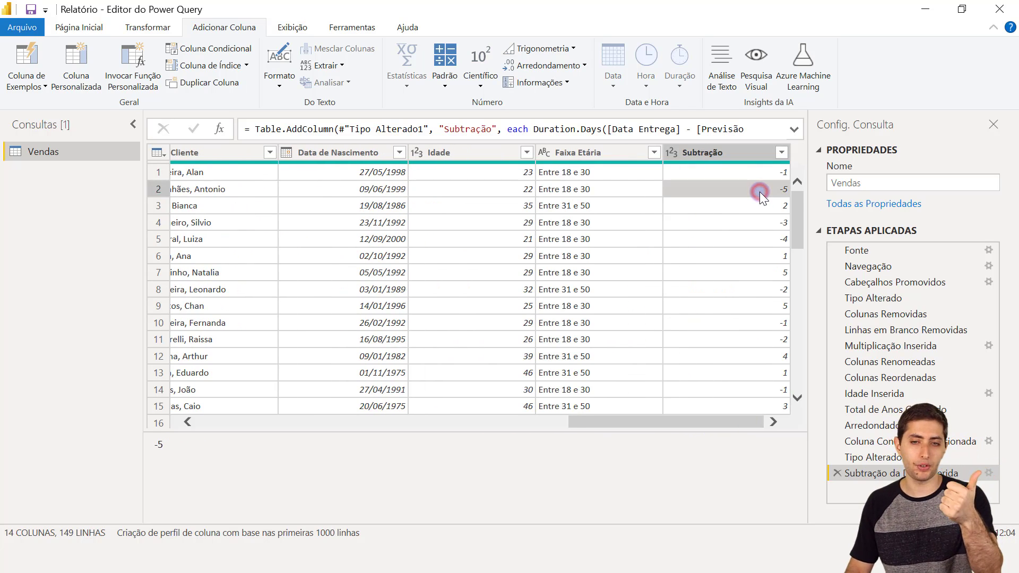
- Verify row 3's Subtração of 2 against its delivery dates, then start renaming the Subtração header
left_click(772, 204)
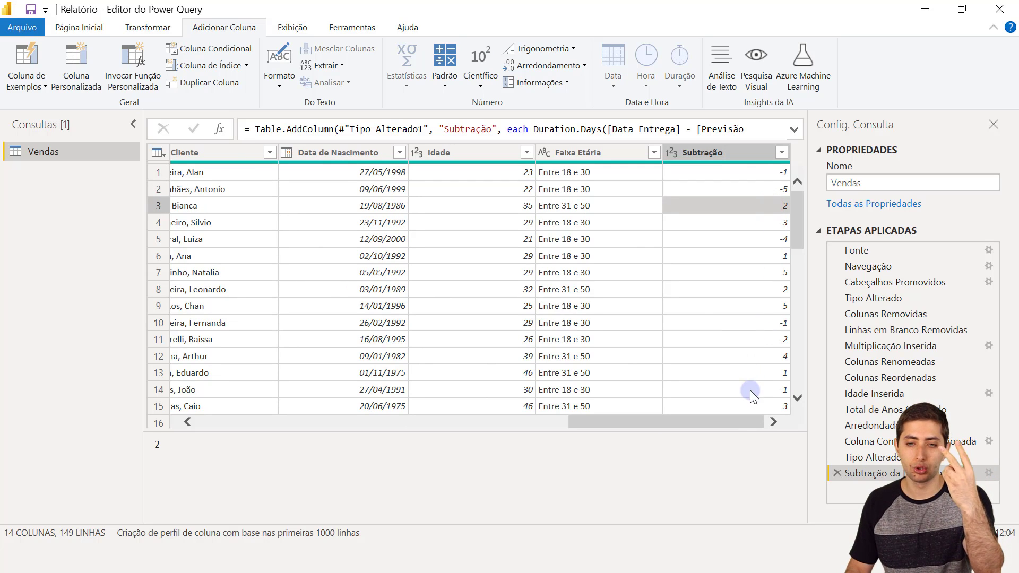
left_click_drag(748, 422, 486, 210)
left_click(514, 207)
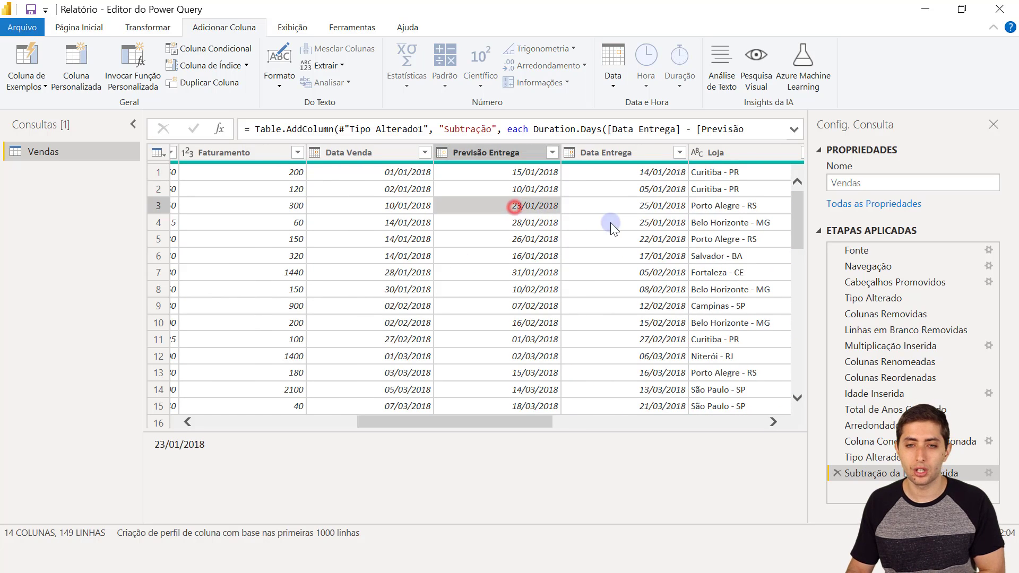
left_click(624, 204)
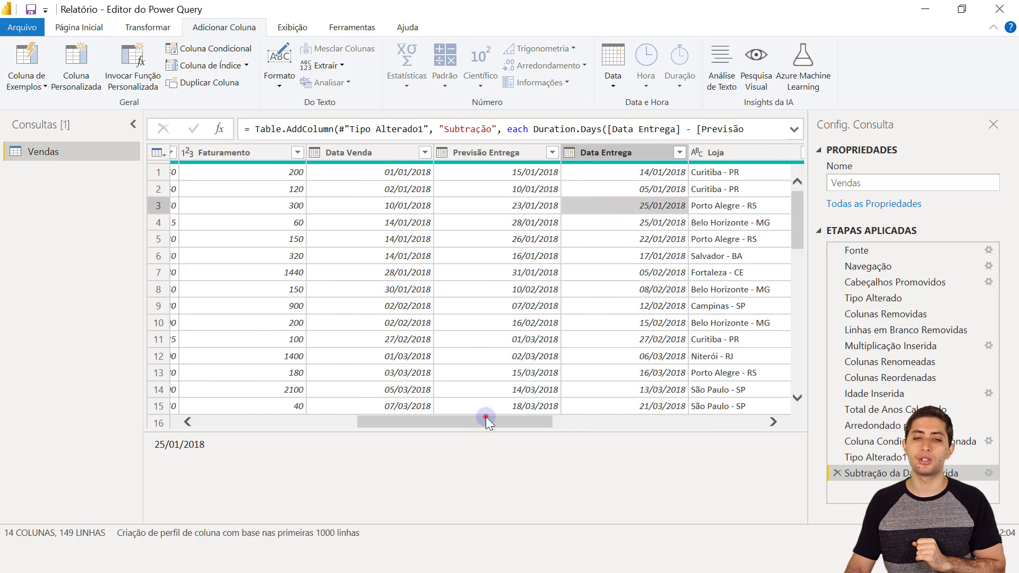
left_click_drag(486, 419, 718, 406)
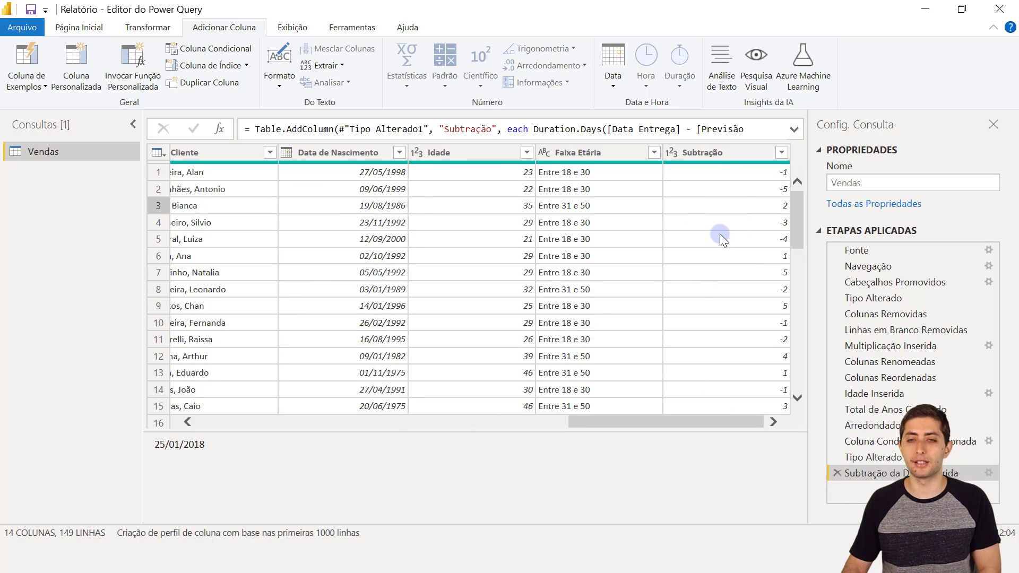
double_click(715, 154)
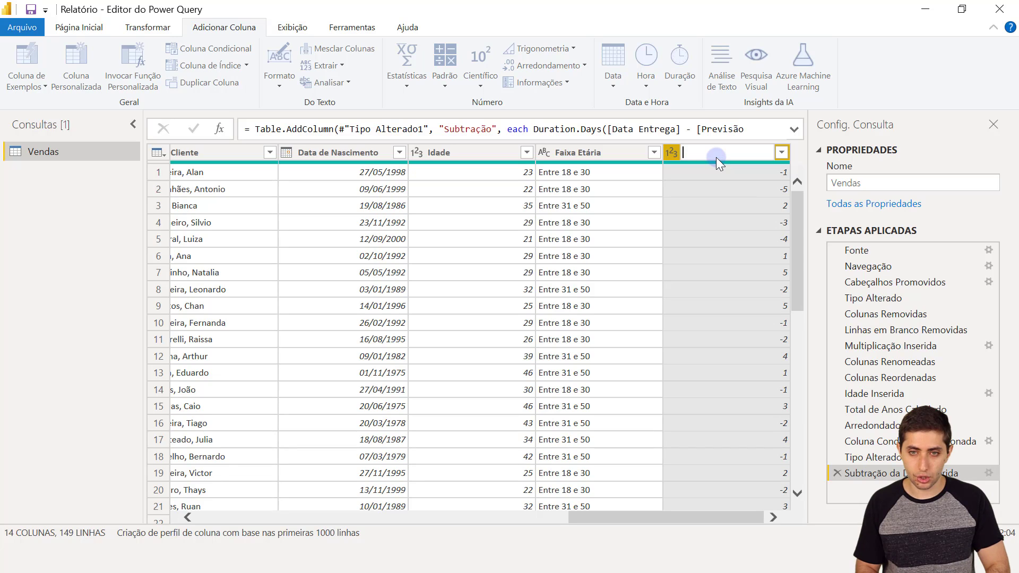
- Enter 'Diferença Entrega' as the column's new name, adding a Colunas Renomeadas step
type("Diferença Entrega")
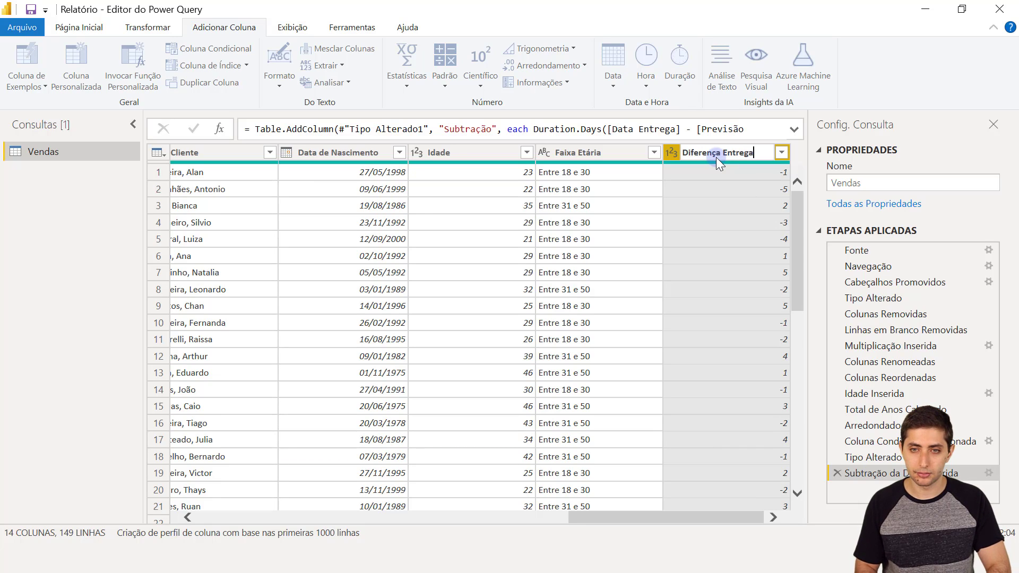
key("Return")
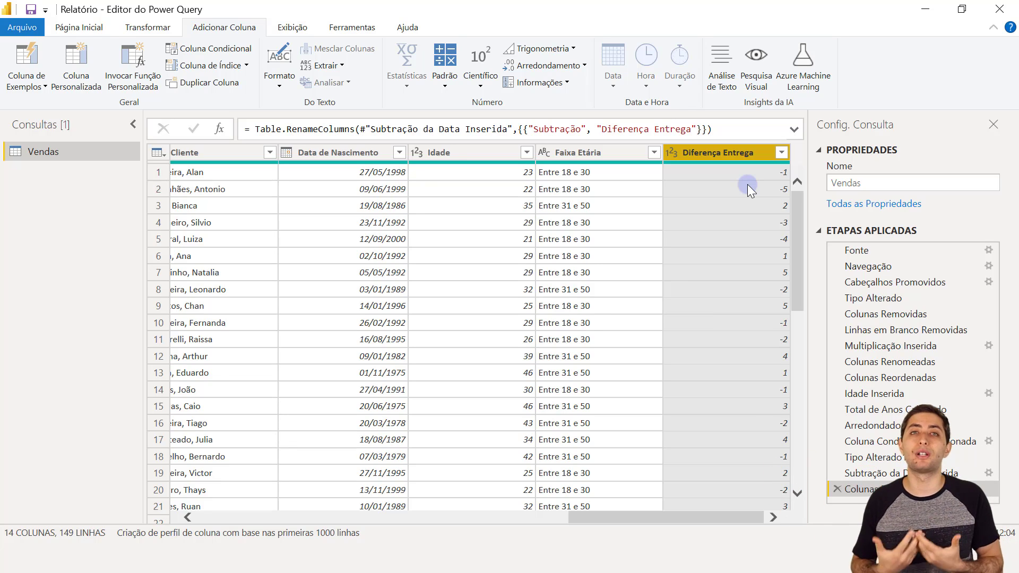
left_click(770, 205)
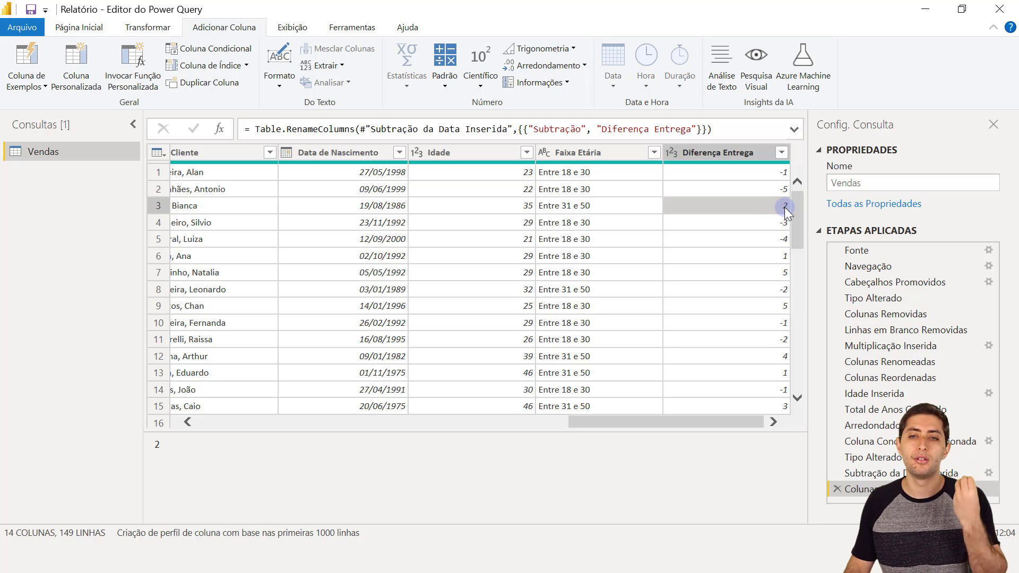
left_click(774, 173)
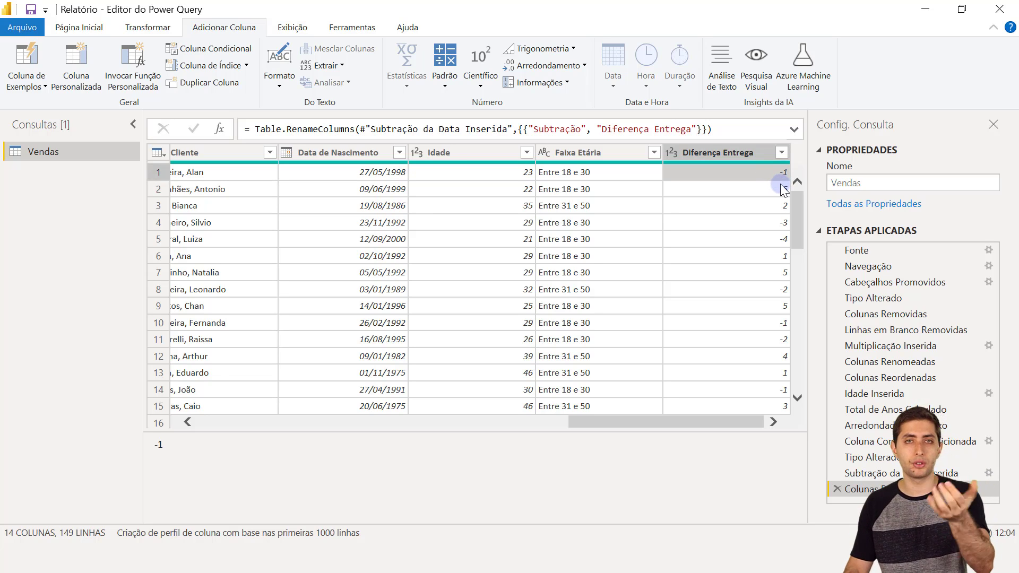
left_click(773, 189)
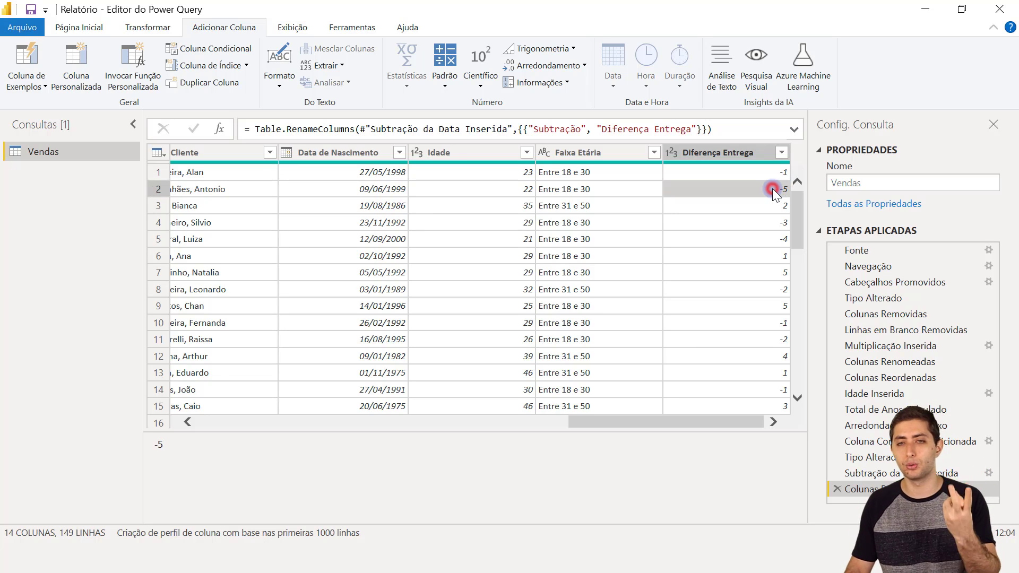
left_click(771, 222)
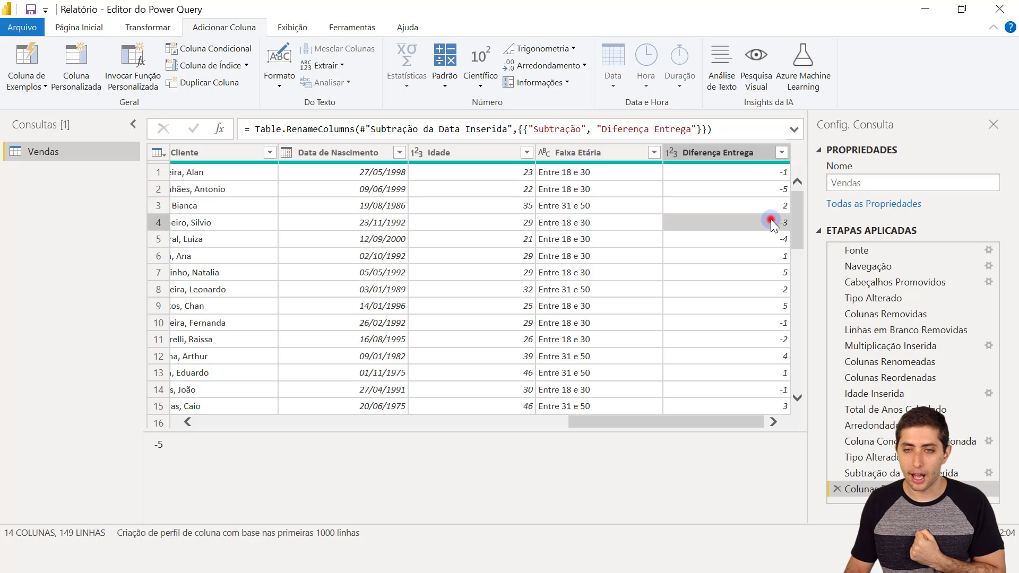
left_click(782, 257)
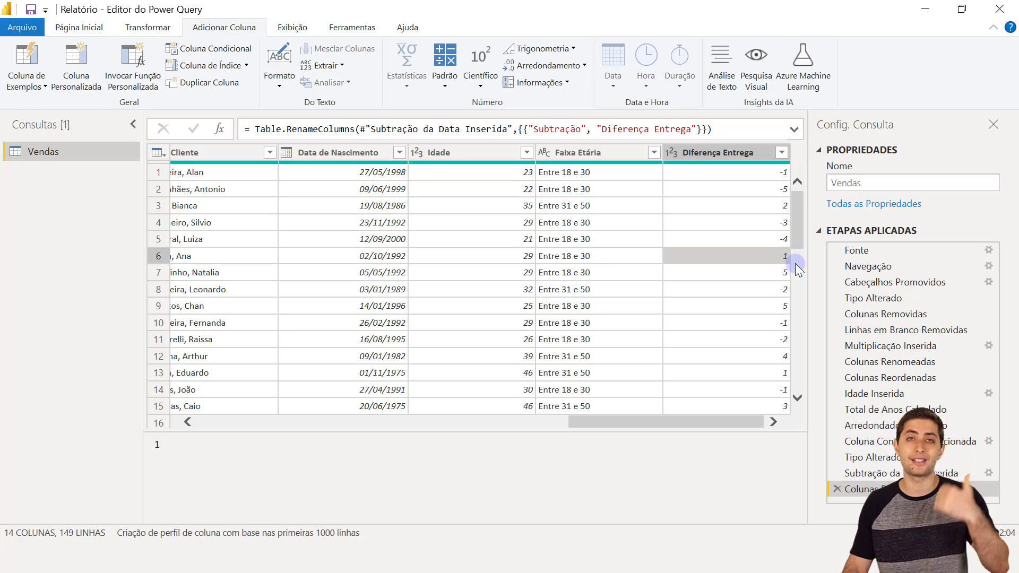
left_click(762, 310)
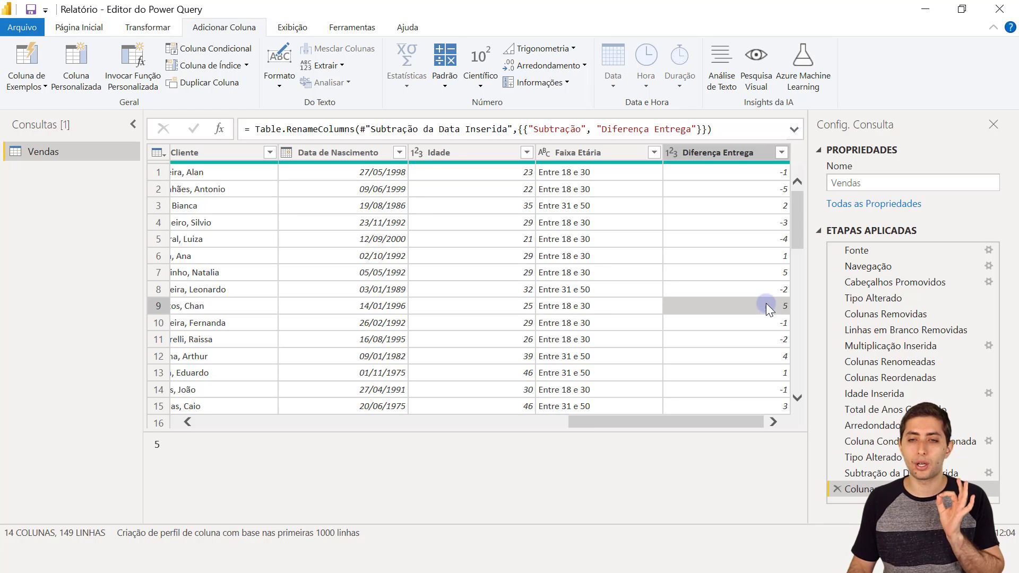
left_click(736, 156)
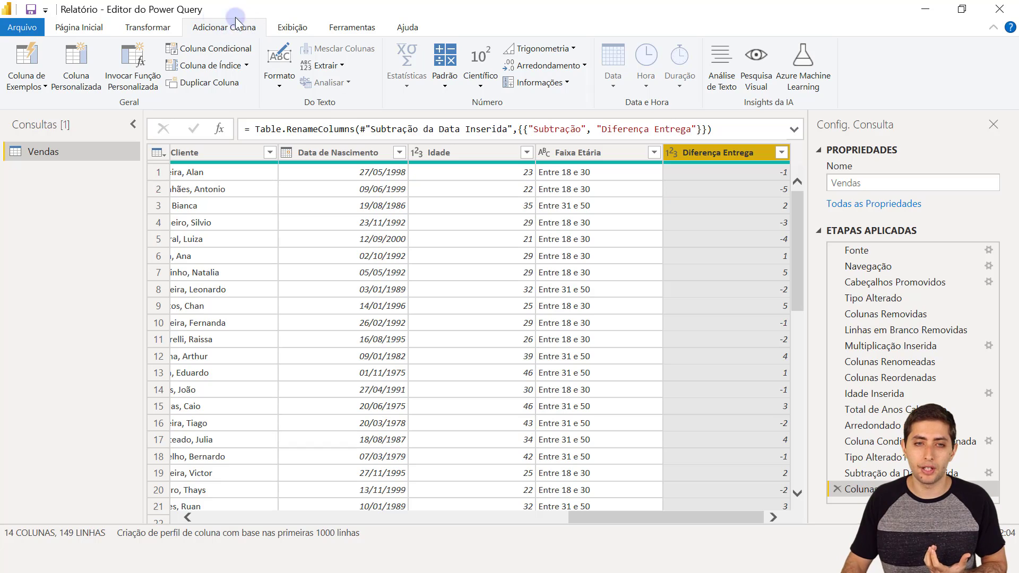
left_click(218, 47)
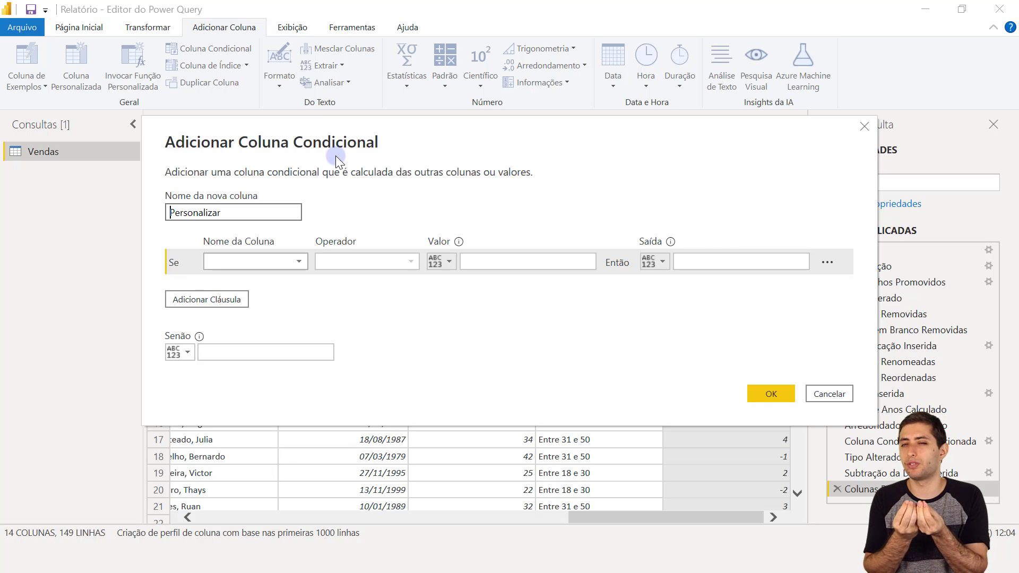
left_click(828, 393)
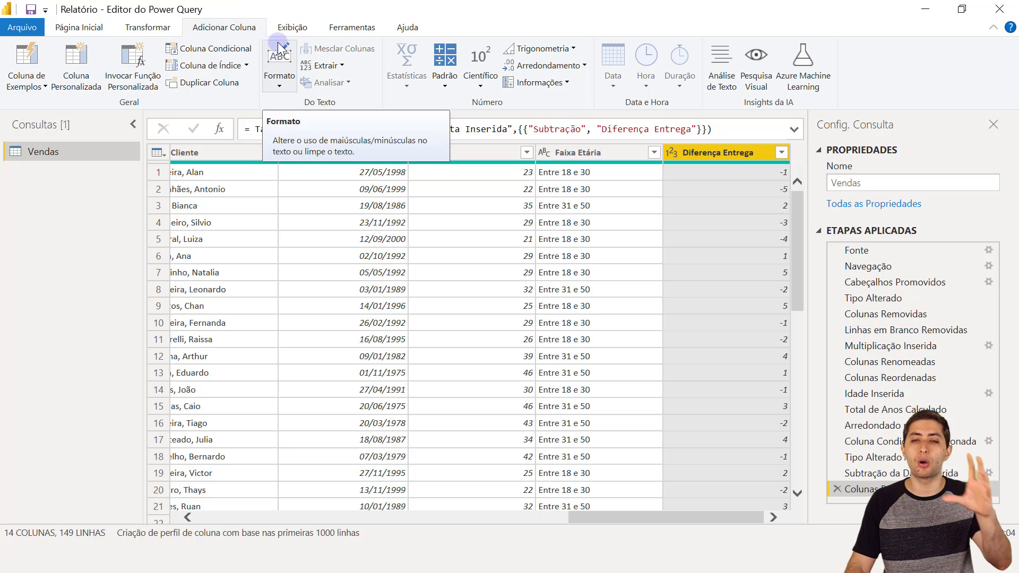
left_click(445, 80)
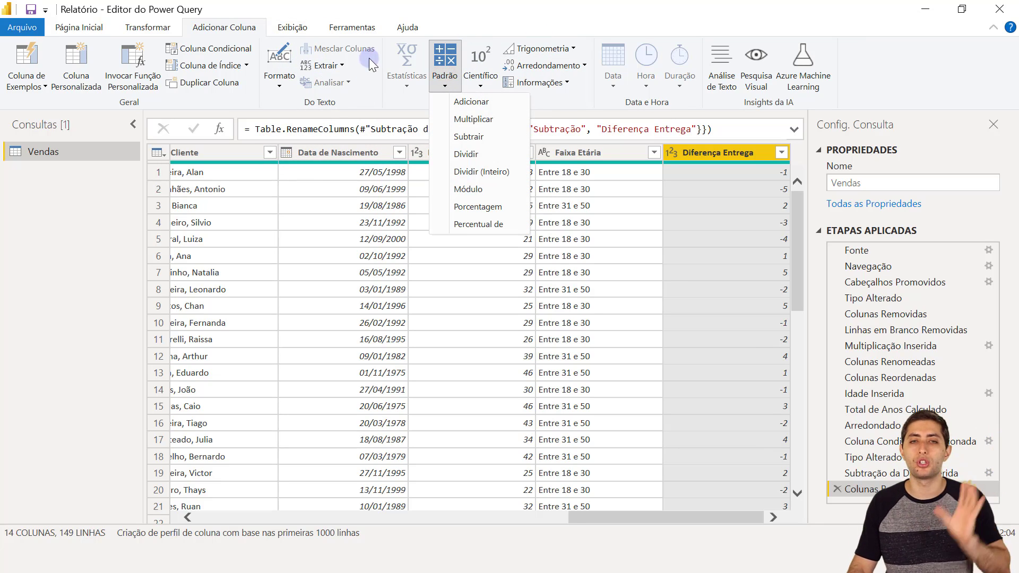
left_click(375, 7)
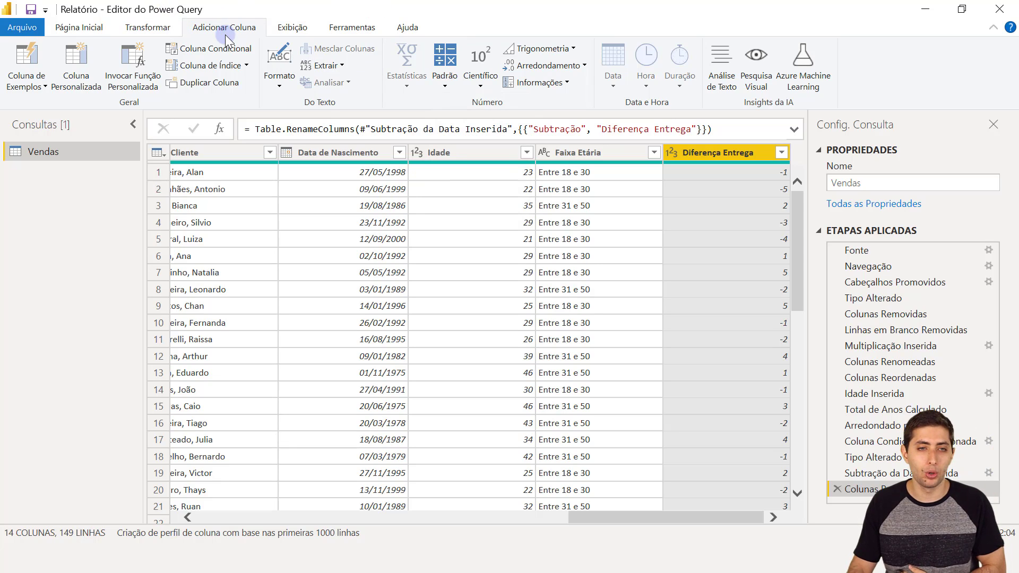
- Start a Coluna Personalizada and name the new column Multa
left_click(85, 73)
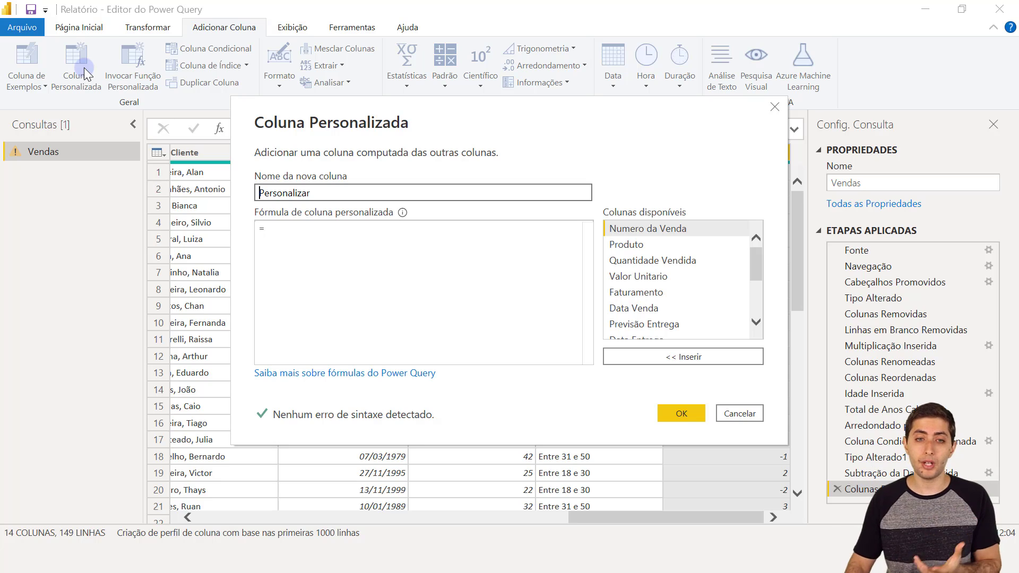
left_click(318, 192)
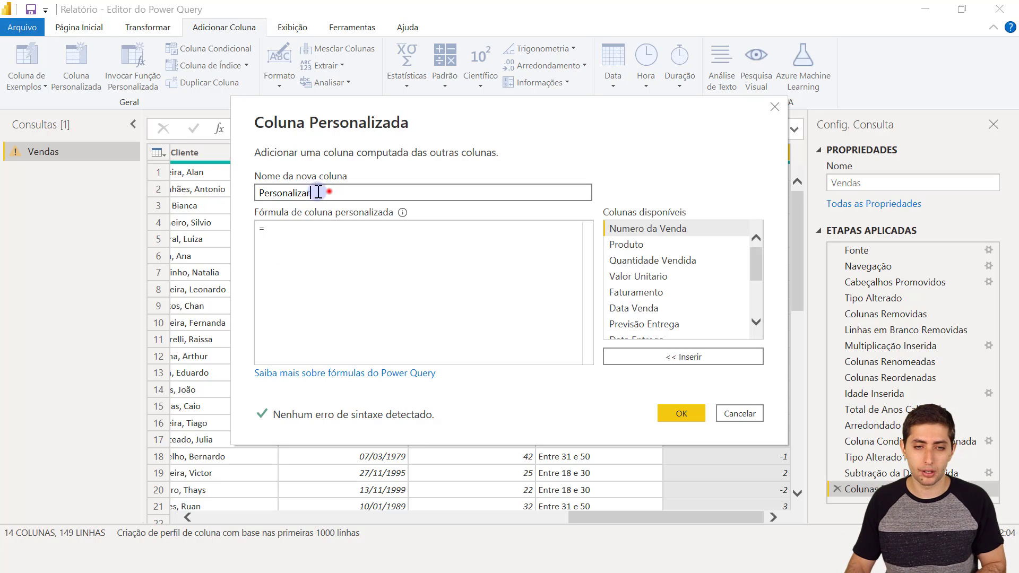
left_click_drag(318, 192, 261, 192)
type("Multa")
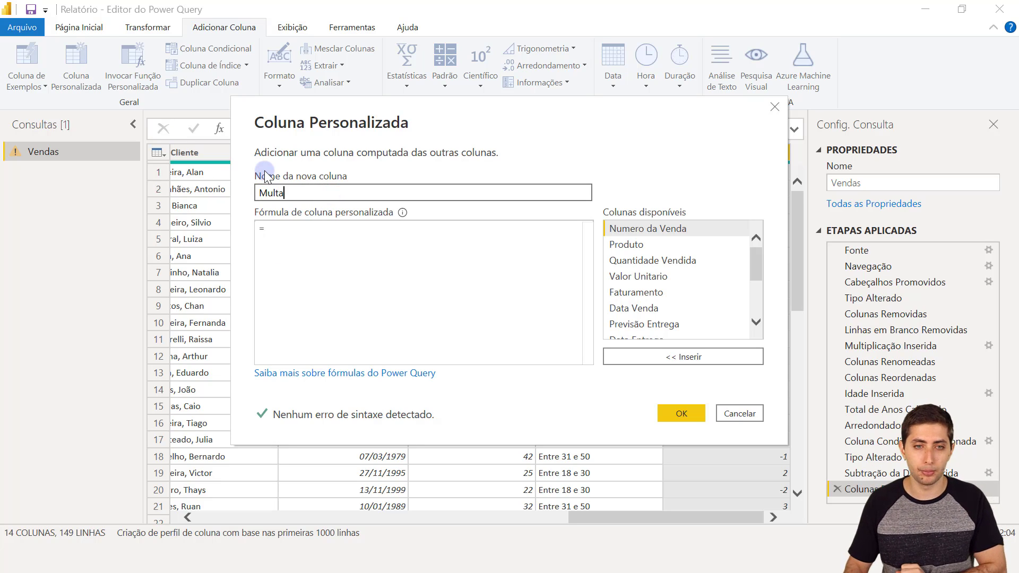
- Move the Custom Column dialog aside and bring up the M conditionals documentation in the browser
left_click(332, 246)
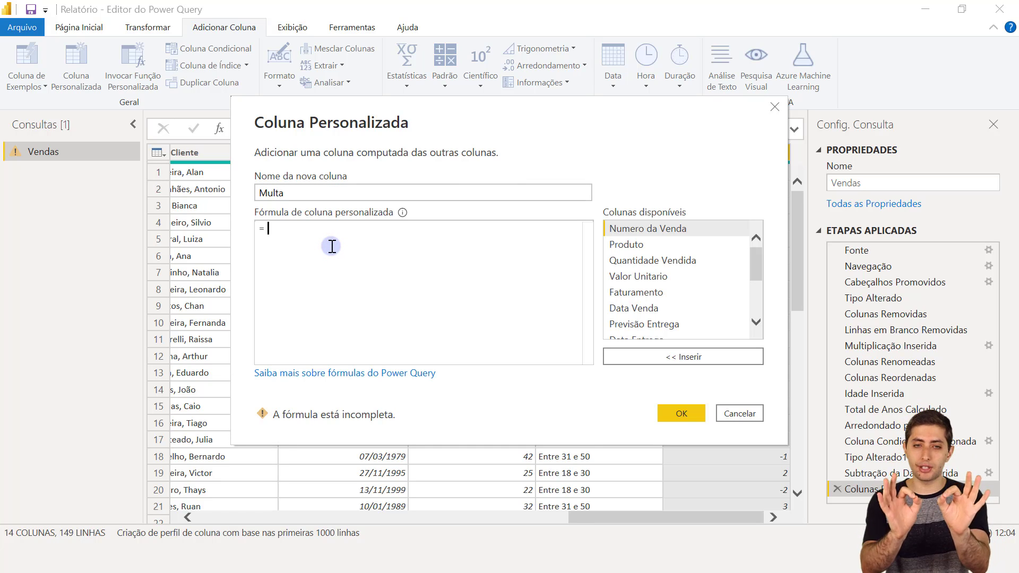
left_click_drag(395, 111, 238, 125)
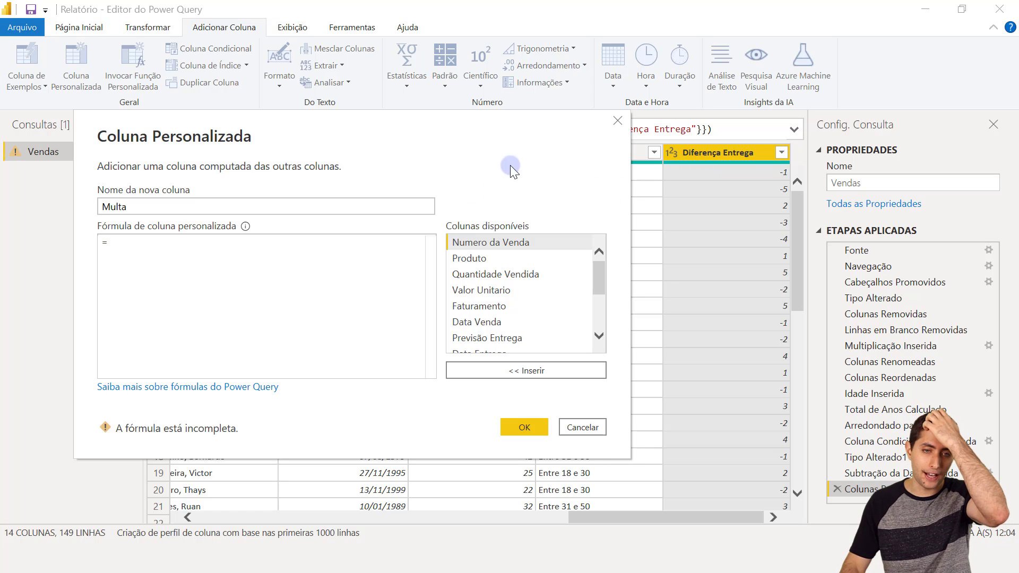
left_click(371, 281)
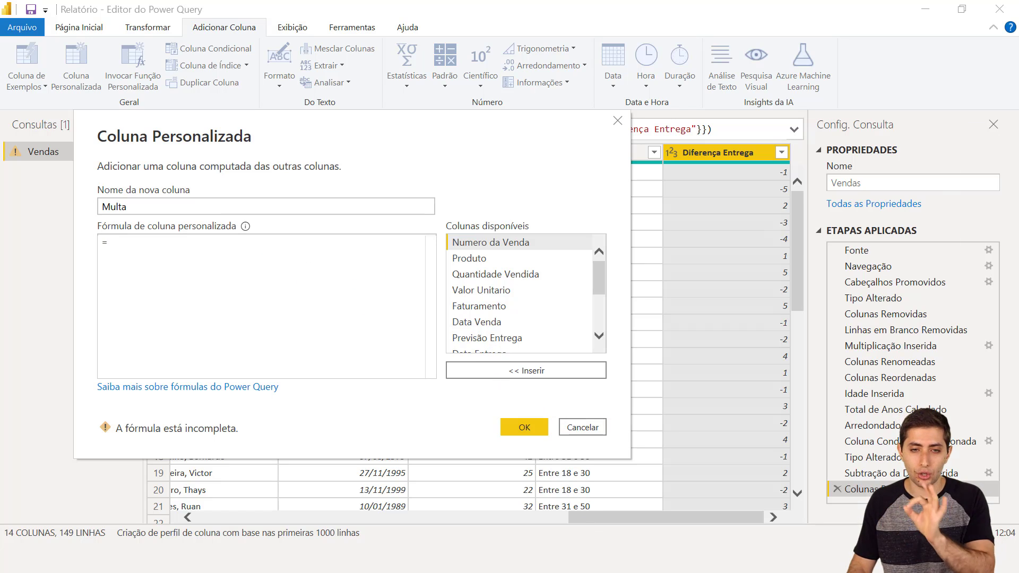
left_click(586, 558)
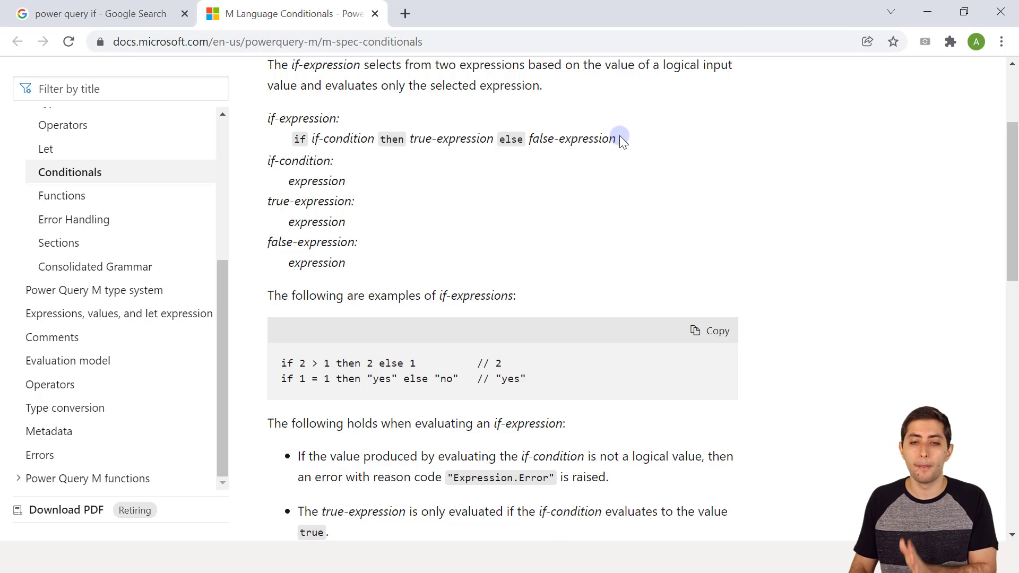
- Revisit the 'power query if' search, then return to the M Language Conditionals page
left_click(105, 6)
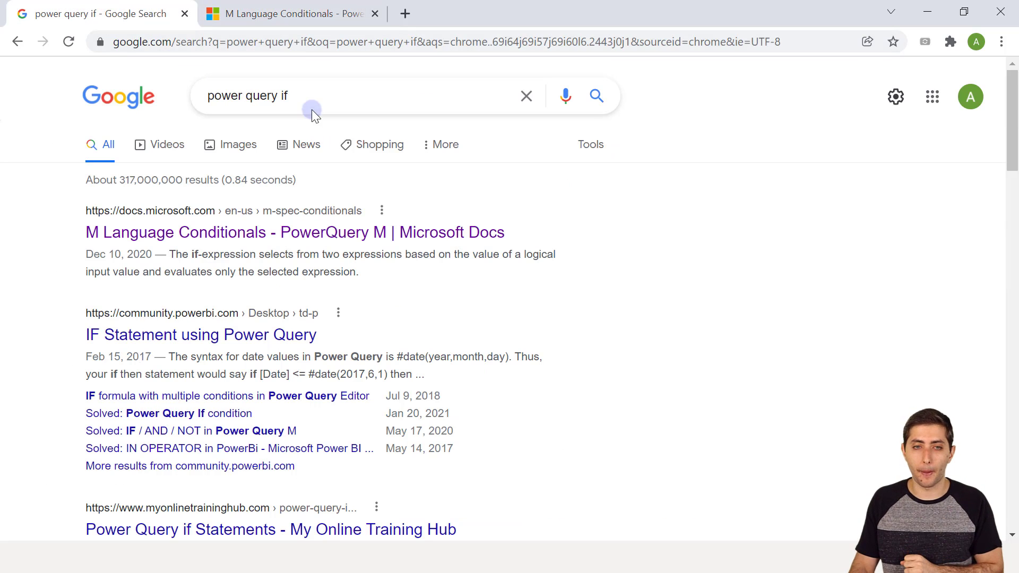
left_click_drag(306, 102, 176, 91)
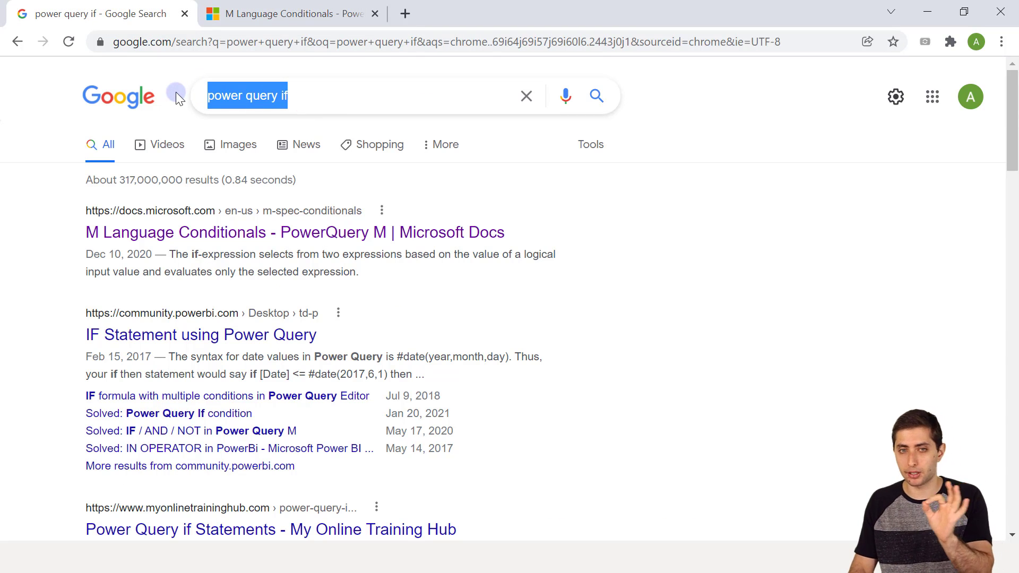
left_click(330, 96)
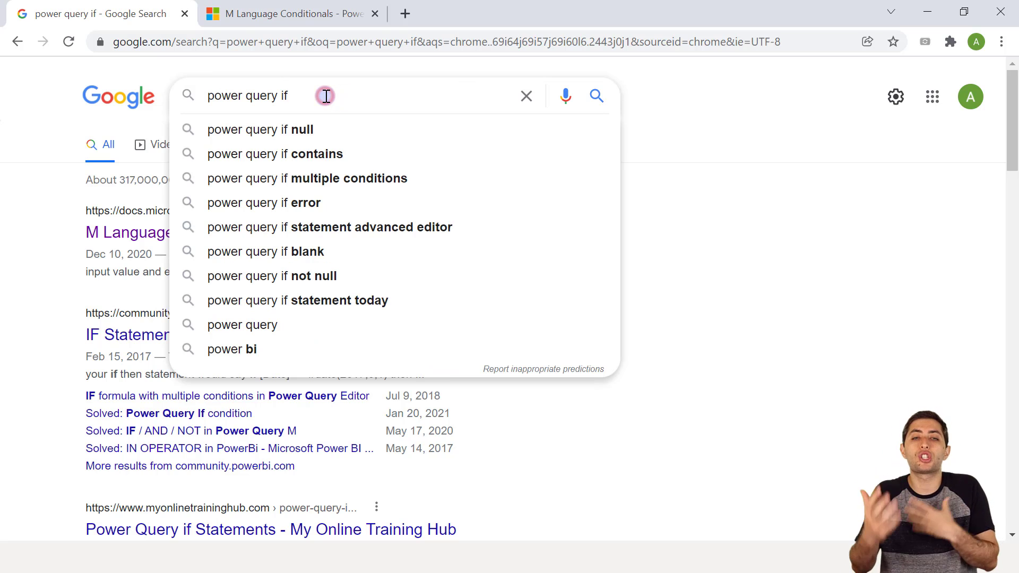
left_click(800, 284)
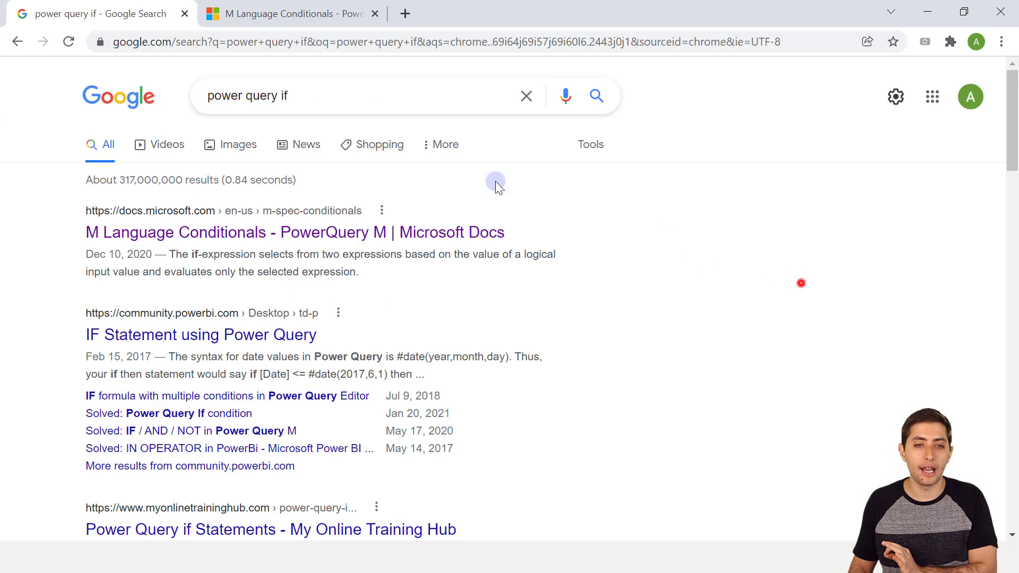
left_click(273, 13)
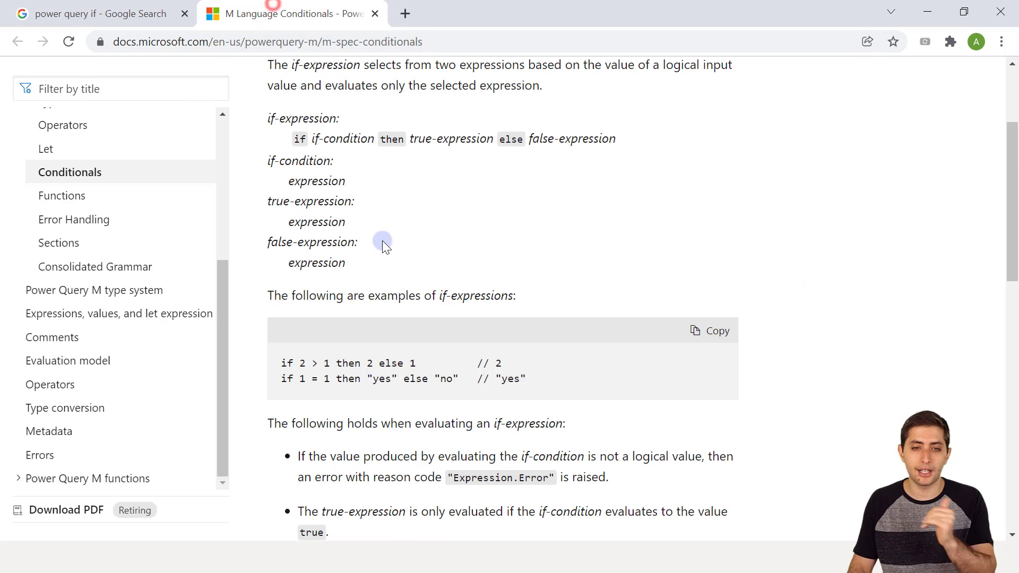
scroll(382, 241, "down", 2)
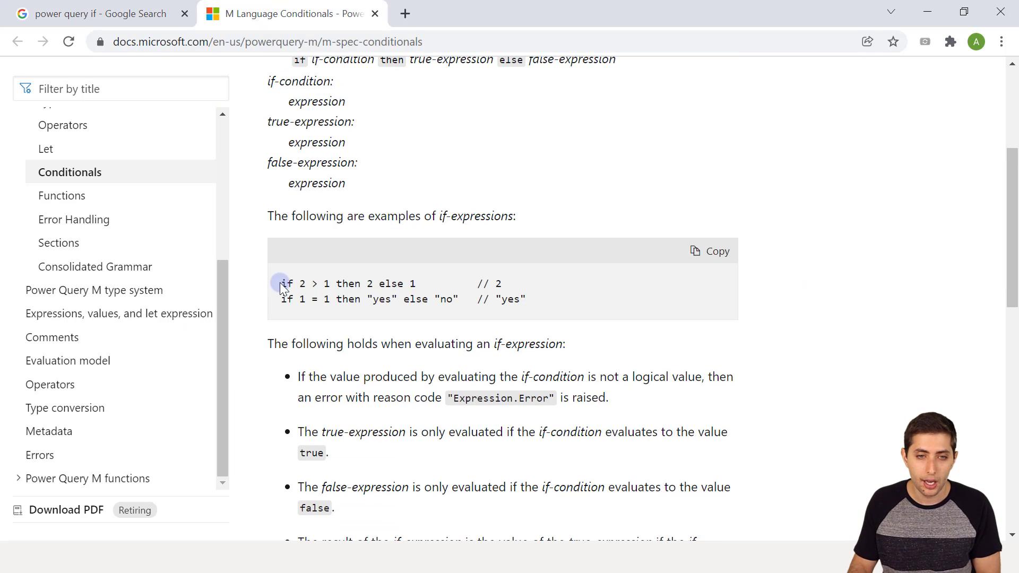
- Highlight the condition 2 > 1 and the then 2 result in the first if example
left_click_drag(281, 283, 333, 283)
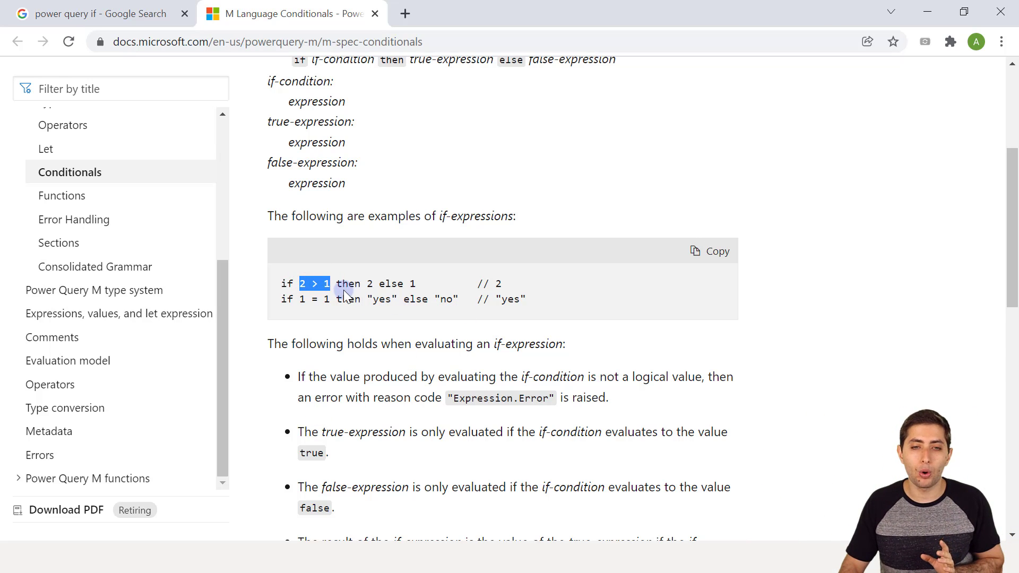
triple_click(345, 287)
left_click(344, 289)
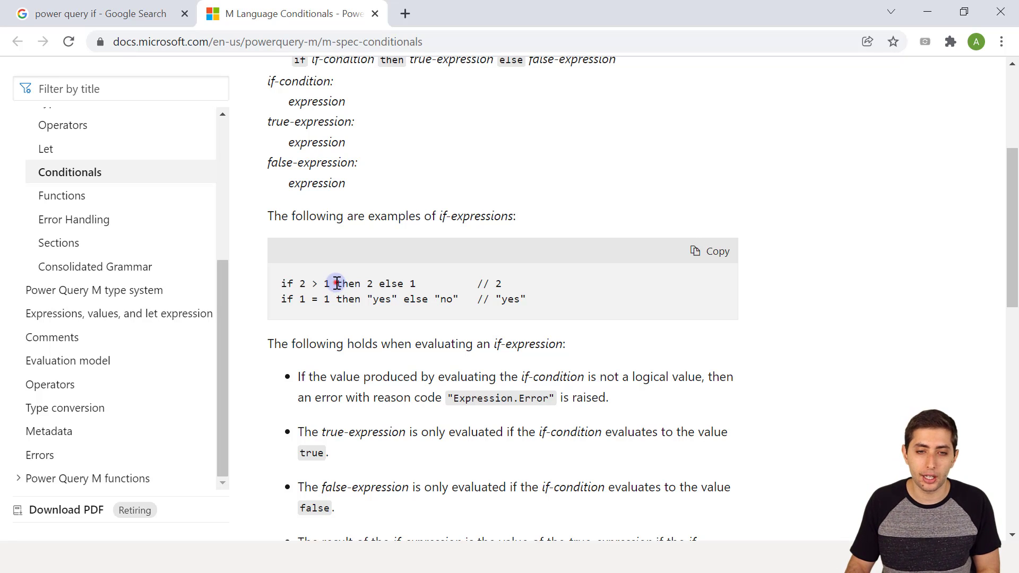
double_click(346, 286)
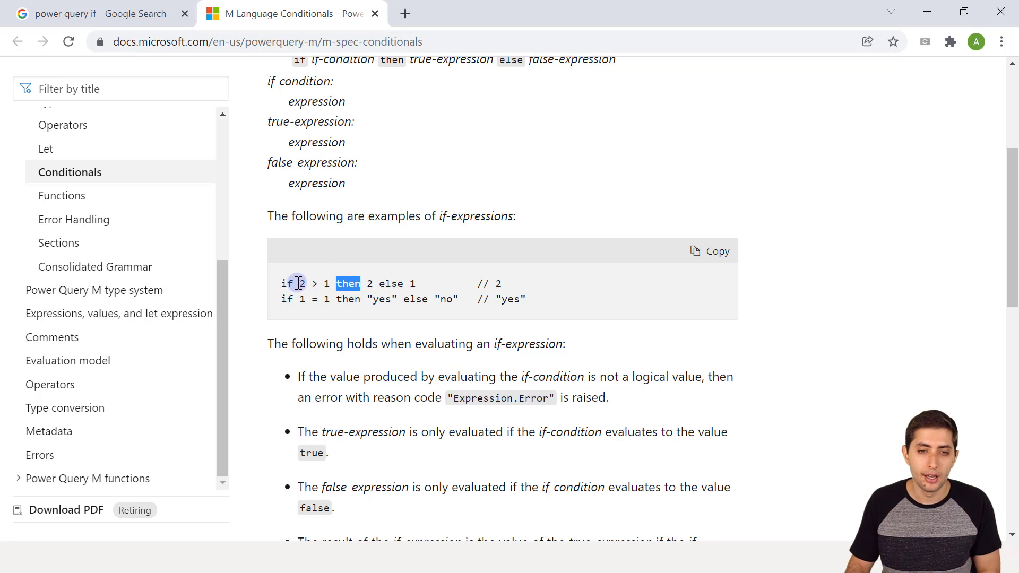
left_click_drag(296, 282, 330, 280)
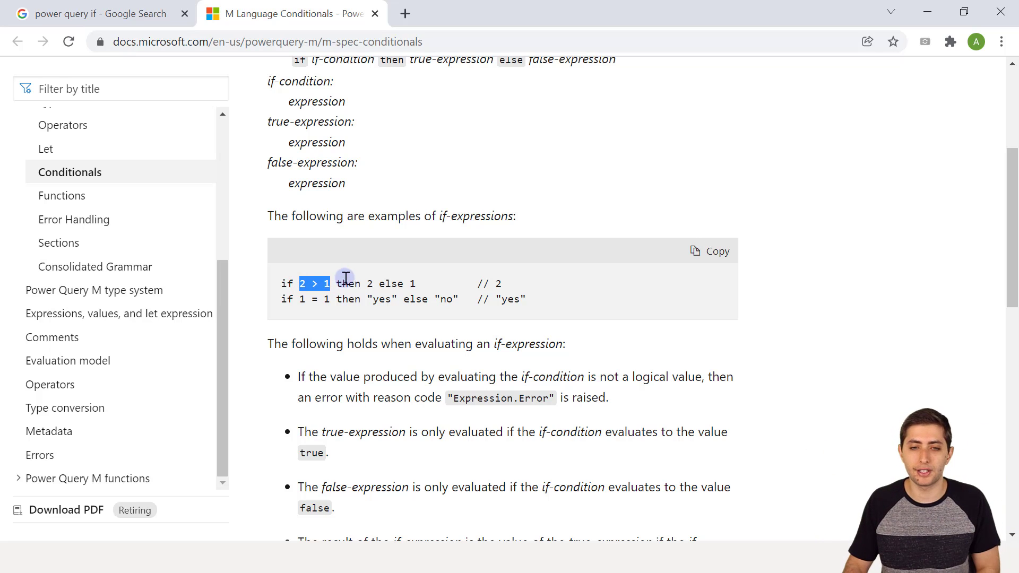
double_click(348, 282)
left_click_drag(357, 283, 415, 282)
left_click(415, 283)
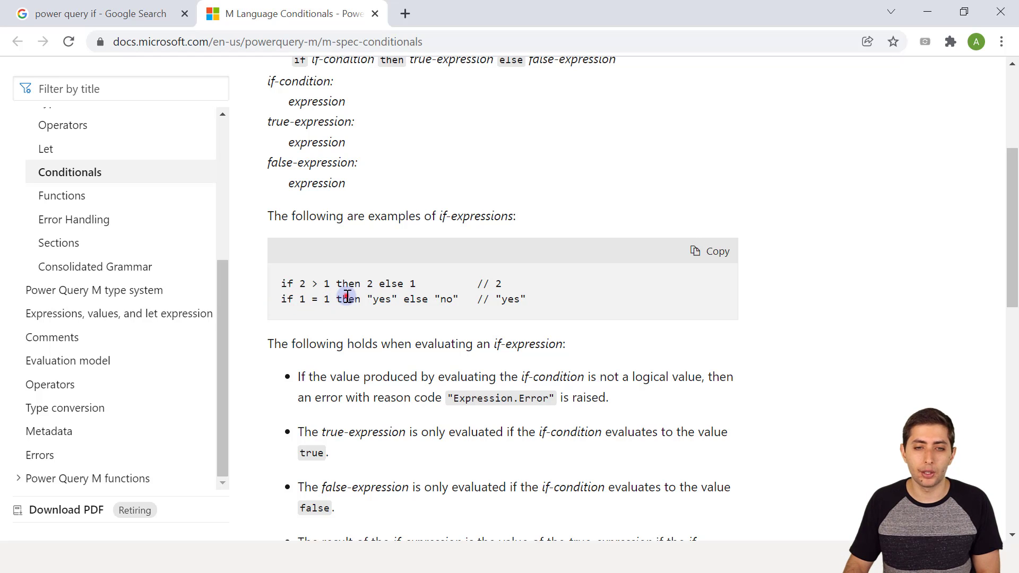
- Highlight the yes, else and no parts of the second if-then-else example
double_click(378, 300)
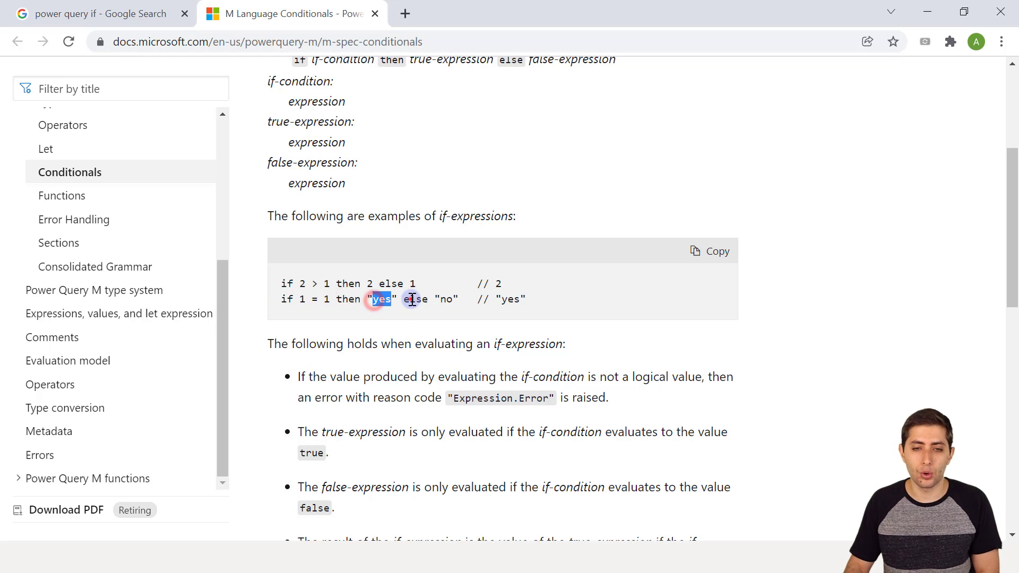
double_click(412, 300)
double_click(444, 300)
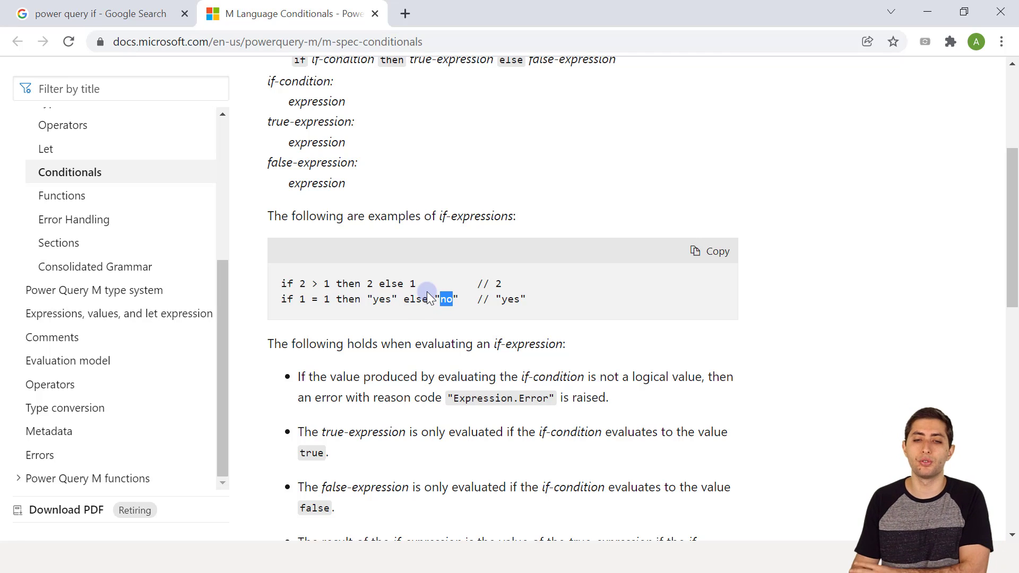
left_click(492, 557)
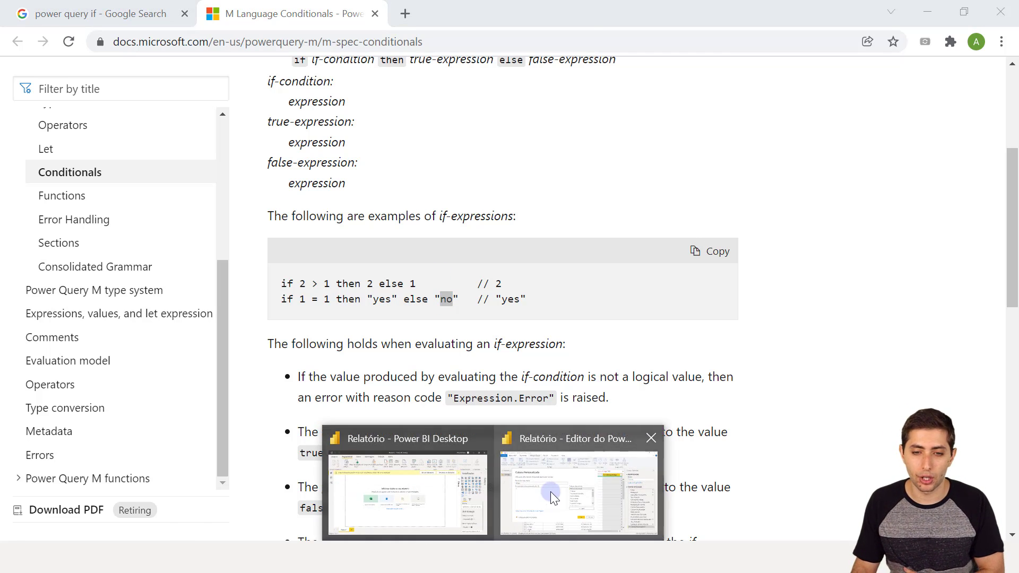
- Write the Multa formula if [Diferença Entrega]>0 then [Diferença Entrega]*20 else 0
left_click(552, 497)
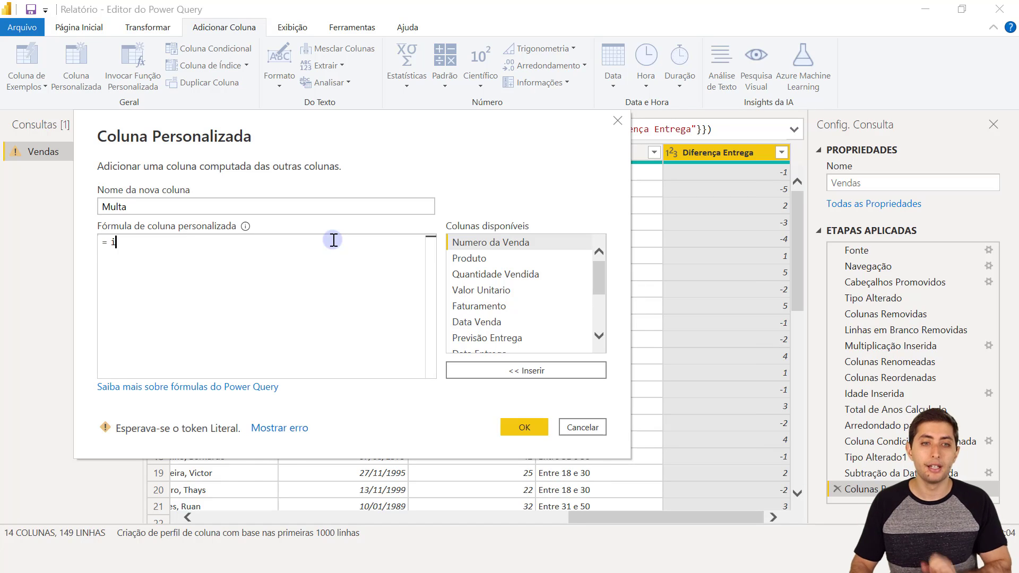
type("f")
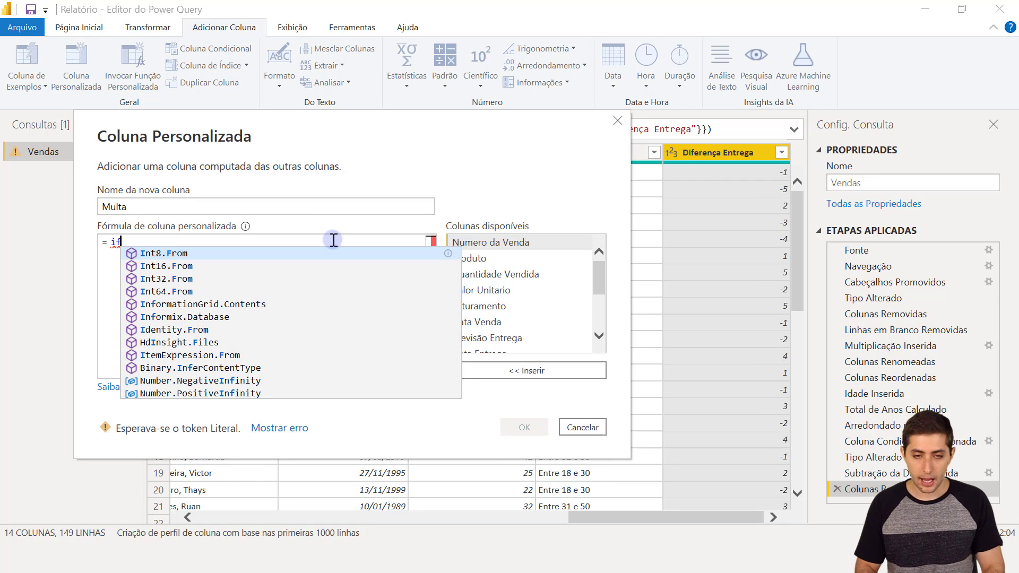
left_click(575, 556)
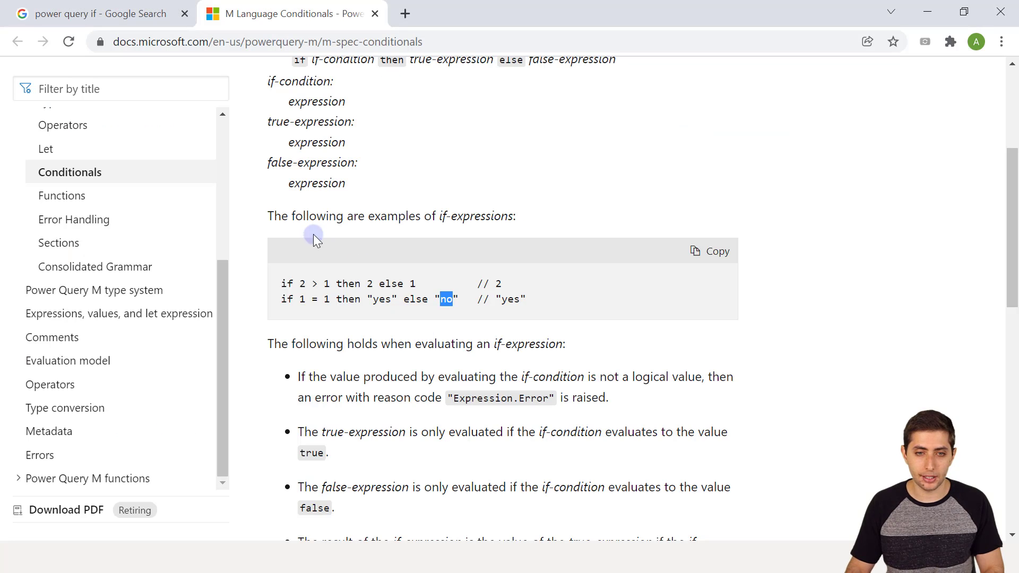
left_click(494, 557)
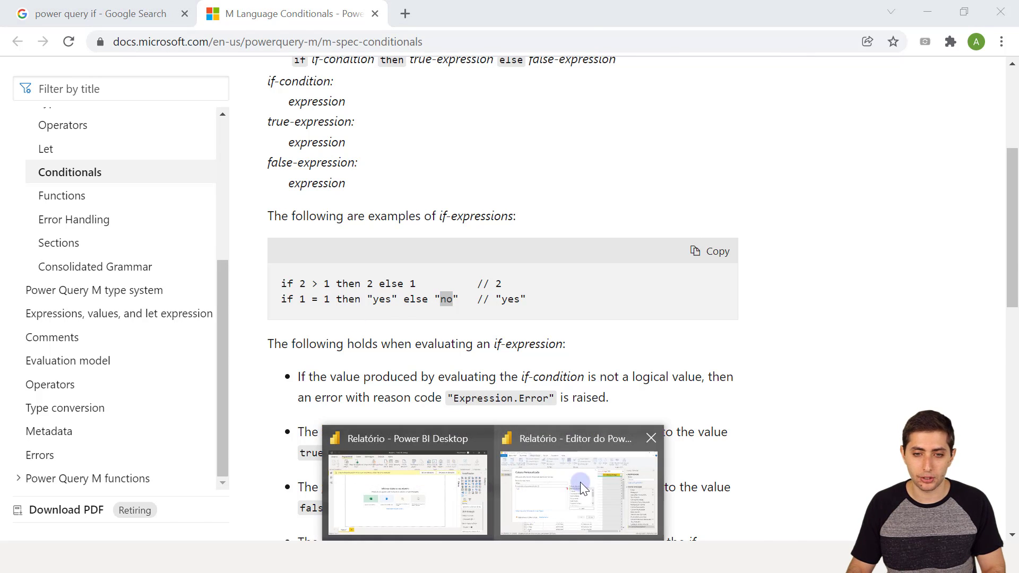
left_click(582, 488)
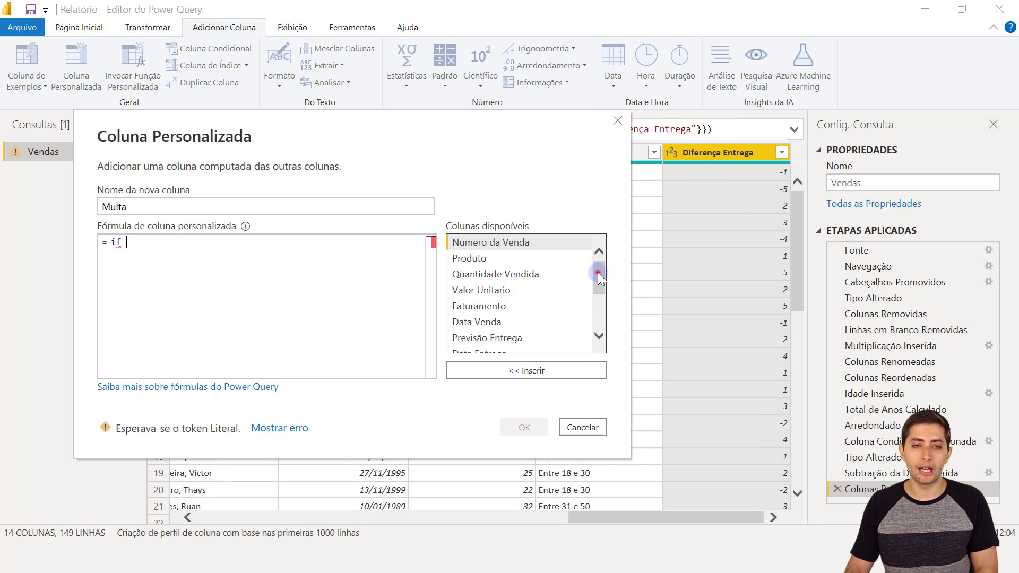
left_click_drag(597, 272, 580, 326)
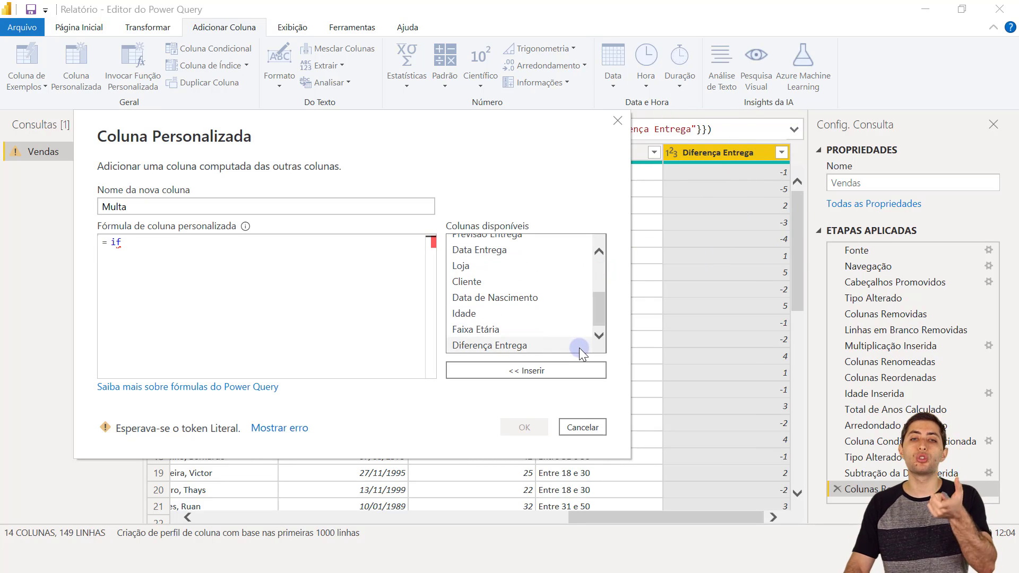
double_click(510, 346)
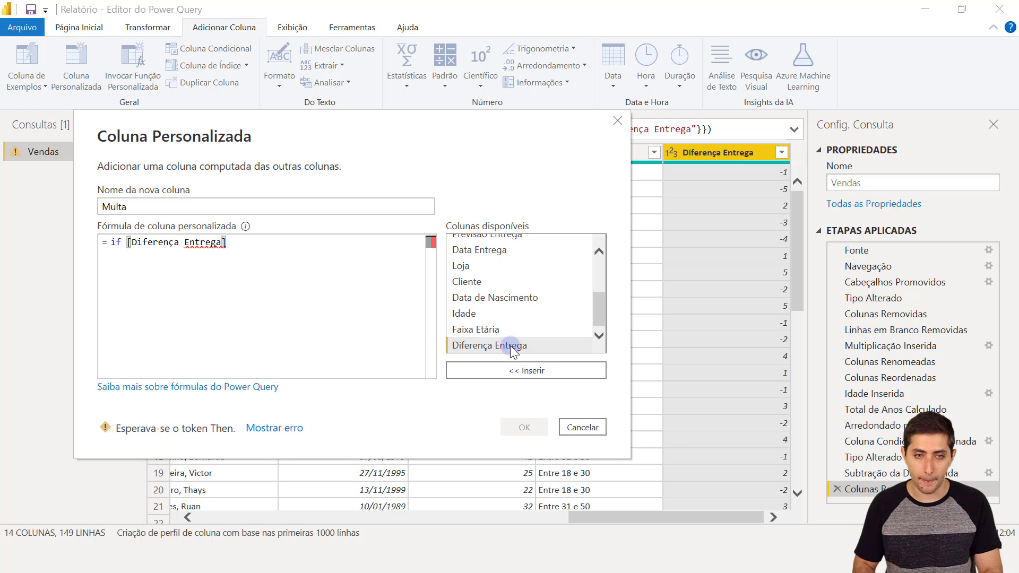
type(">0 ")
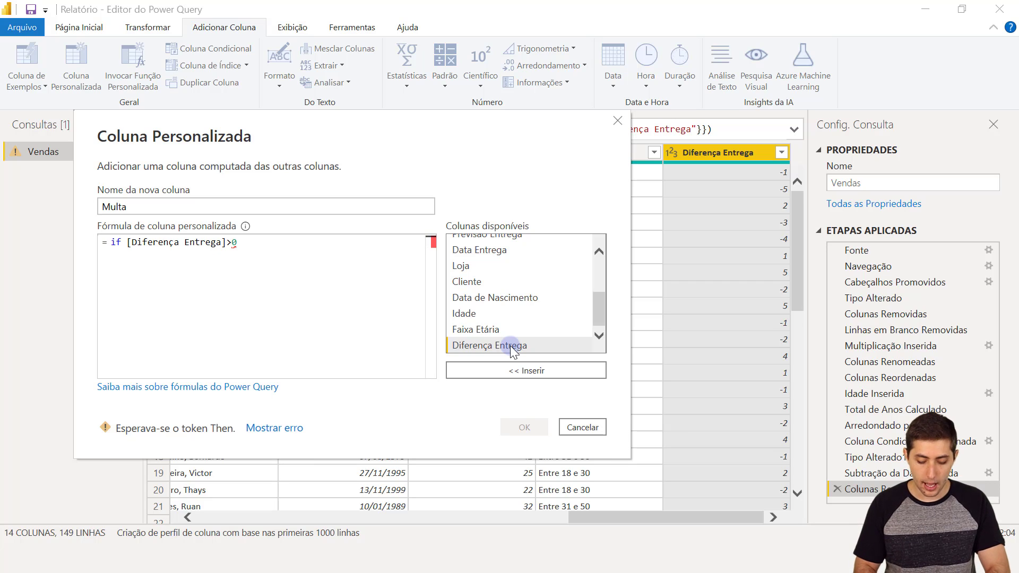
type("then")
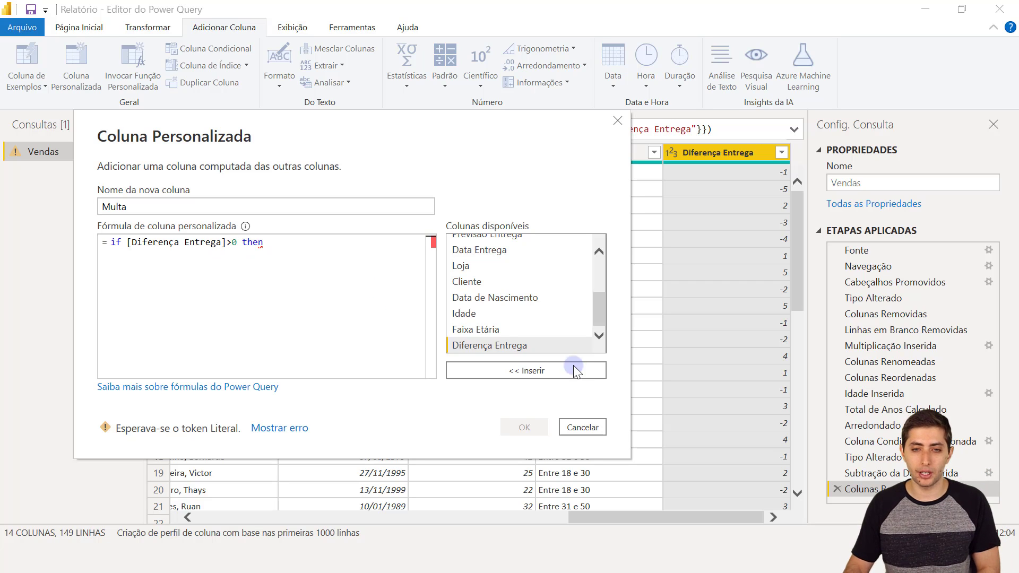
double_click(539, 350)
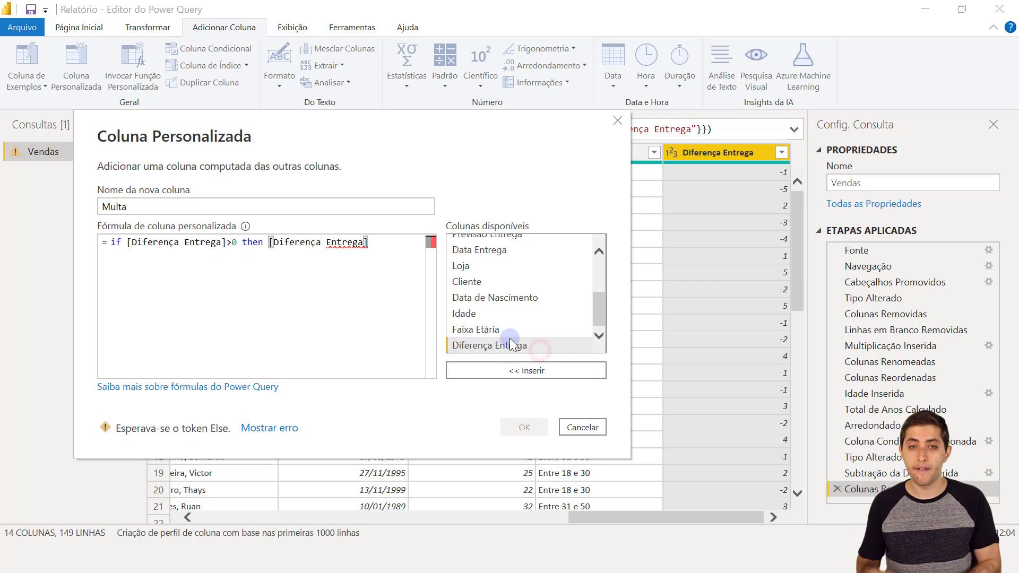
type("*20")
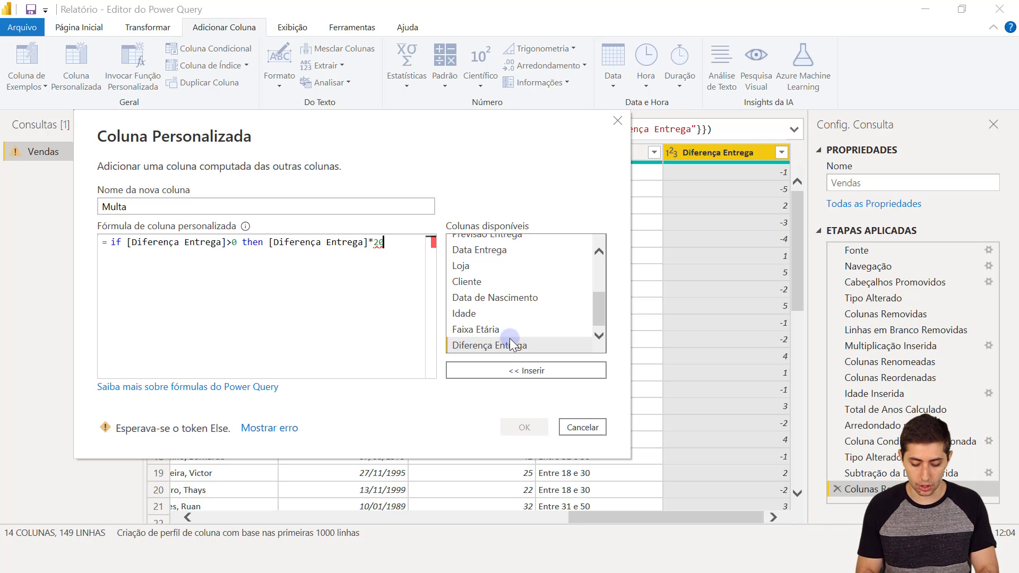
type("else 0")
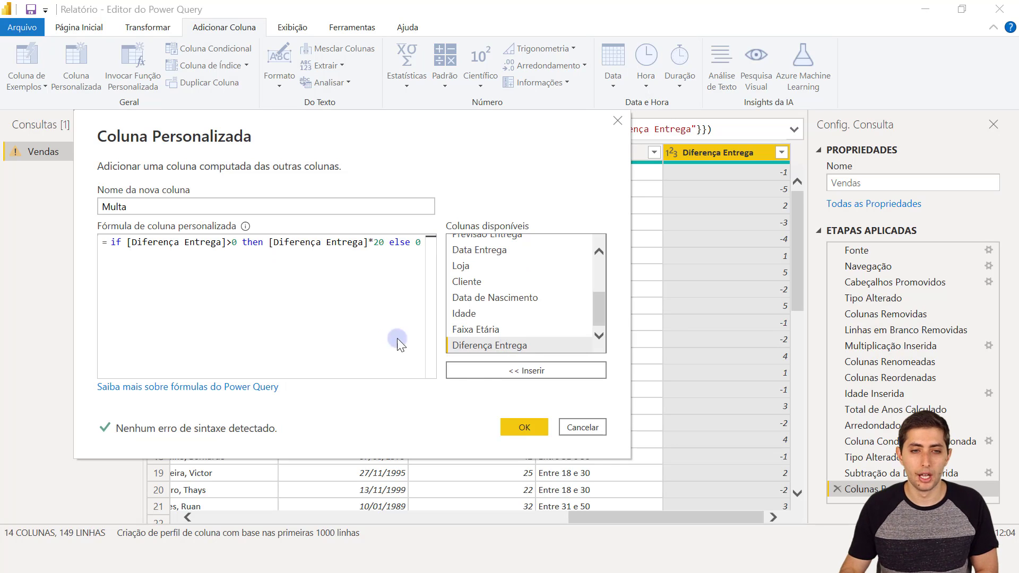
- Review the formula by highlighting its if, condition, then and else parts
double_click(116, 242)
left_click_drag(144, 246, 384, 245)
left_click(228, 242)
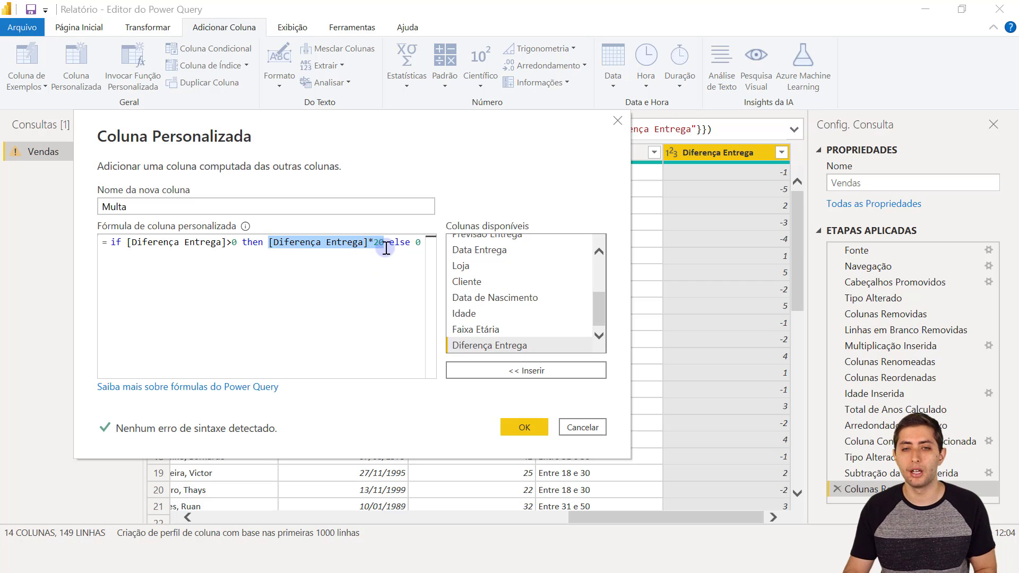
double_click(395, 244)
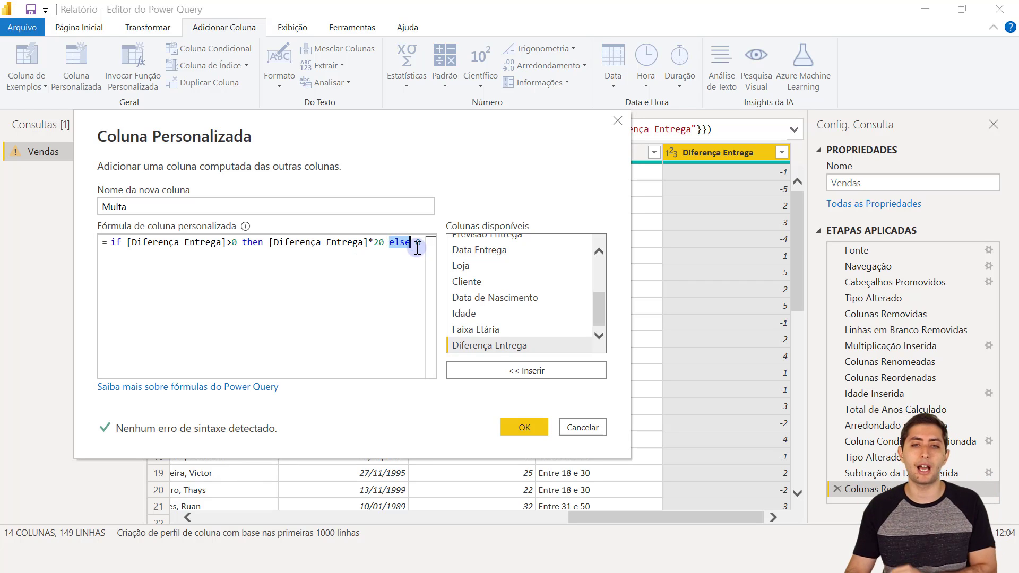
left_click(420, 246)
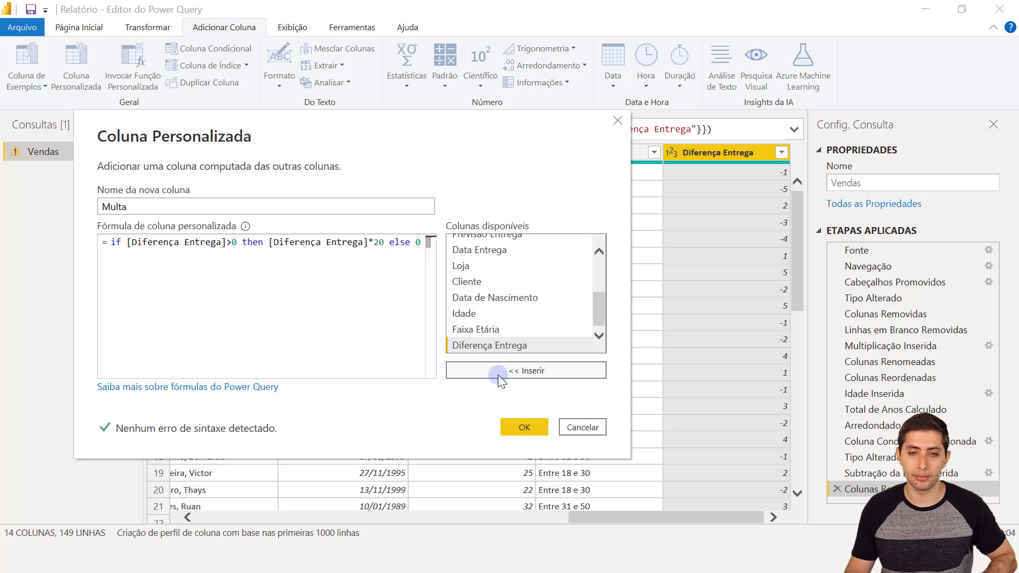
- Create the Multa column and confirm rows 2 and 32 show a fine of 0
left_click(523, 425)
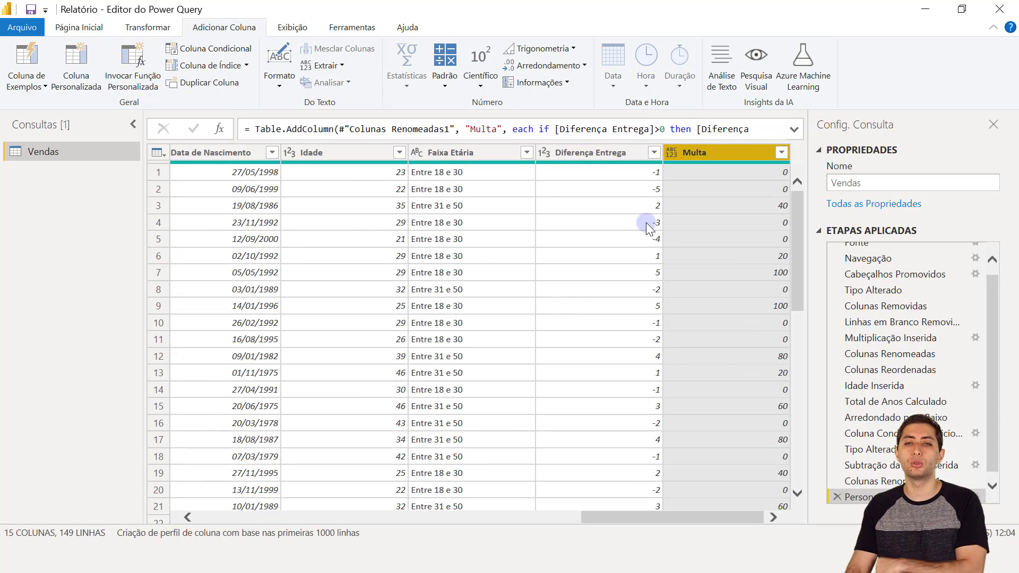
left_click(644, 176)
left_click(719, 182)
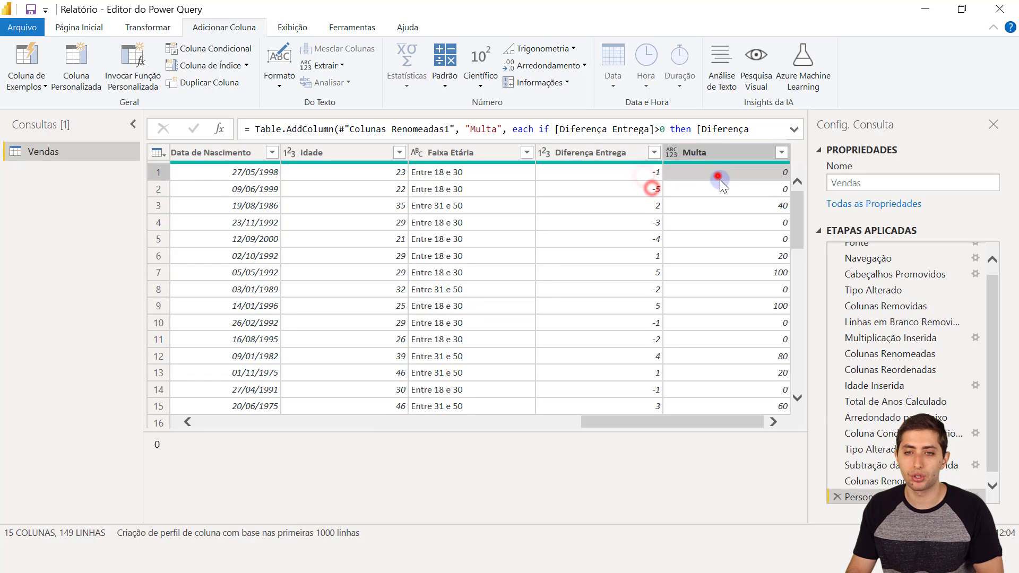
scroll(689, 269, "down", 7)
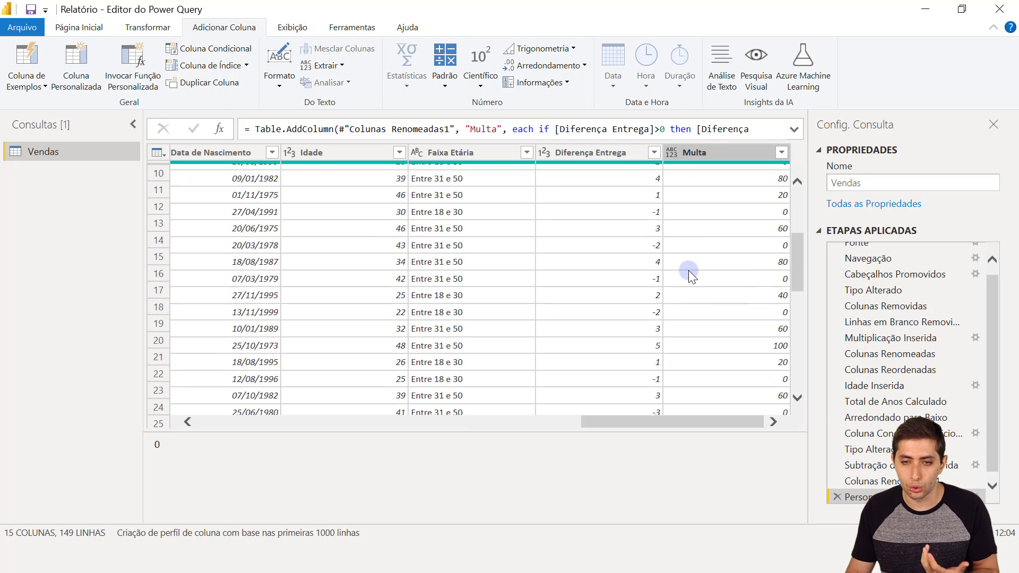
left_click(644, 317)
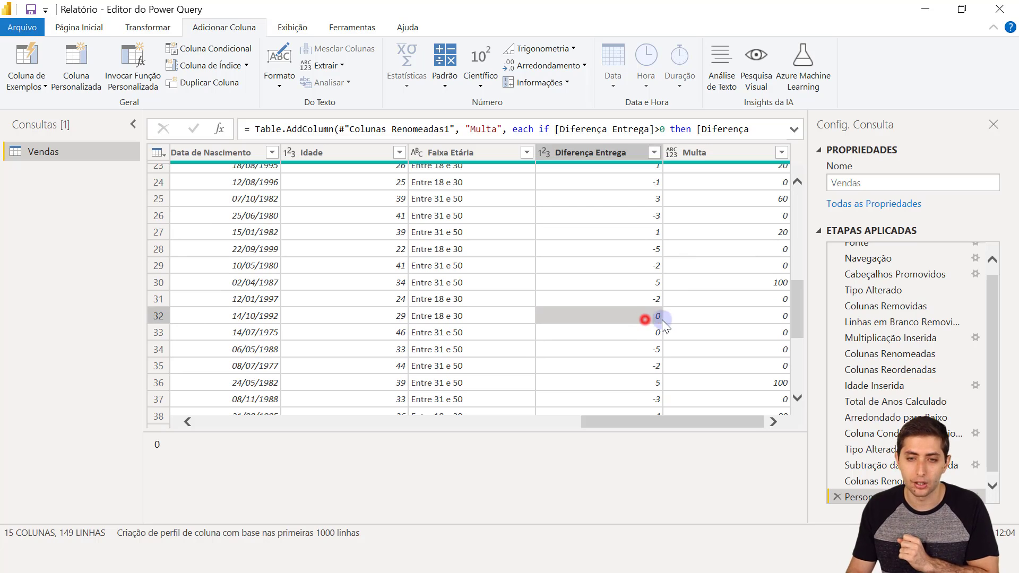
left_click(687, 316)
scroll(687, 318, "up", 7)
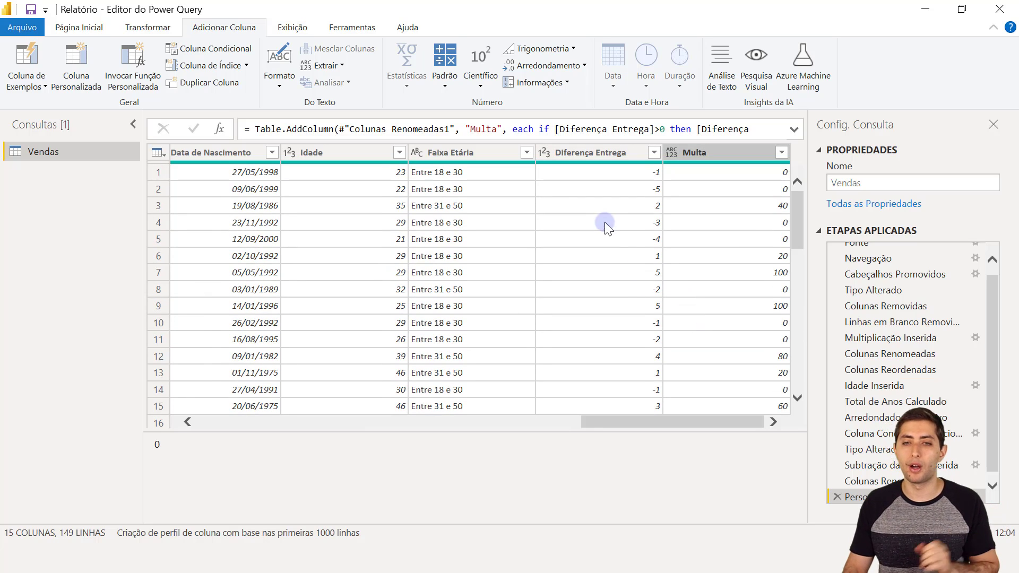
- Confirm row 3's Multa is 40 and row 7's is 100, then select the Multa column
left_click(641, 207)
left_click(705, 207)
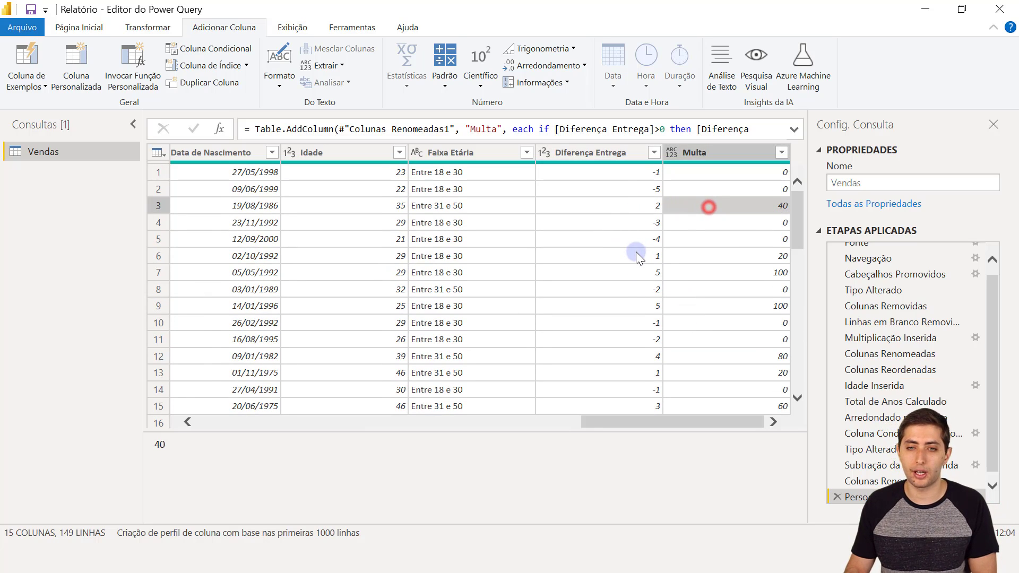
left_click(651, 273)
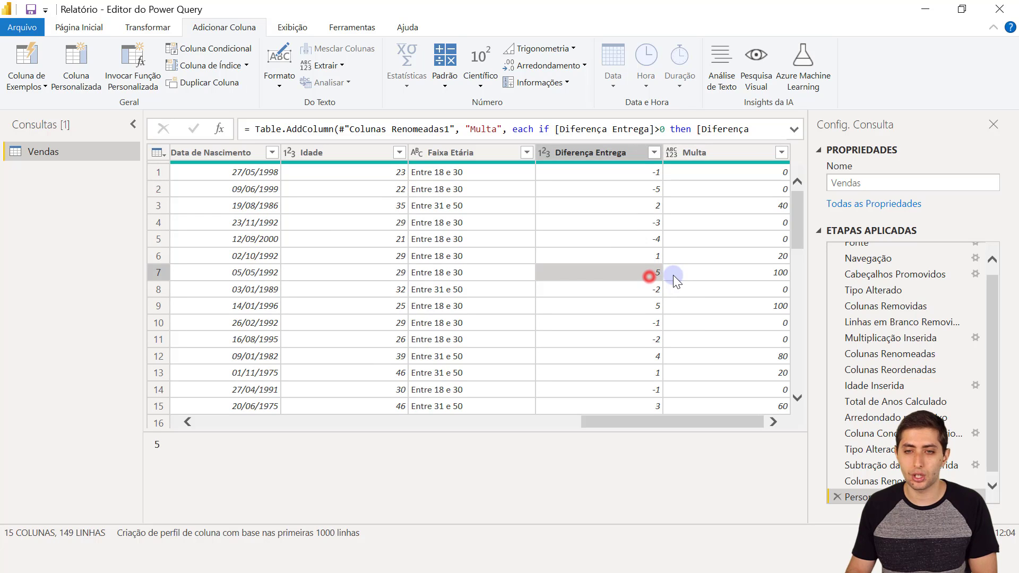
left_click(673, 273)
scroll(657, 297, "down", 3)
scroll(657, 300, "up", 3)
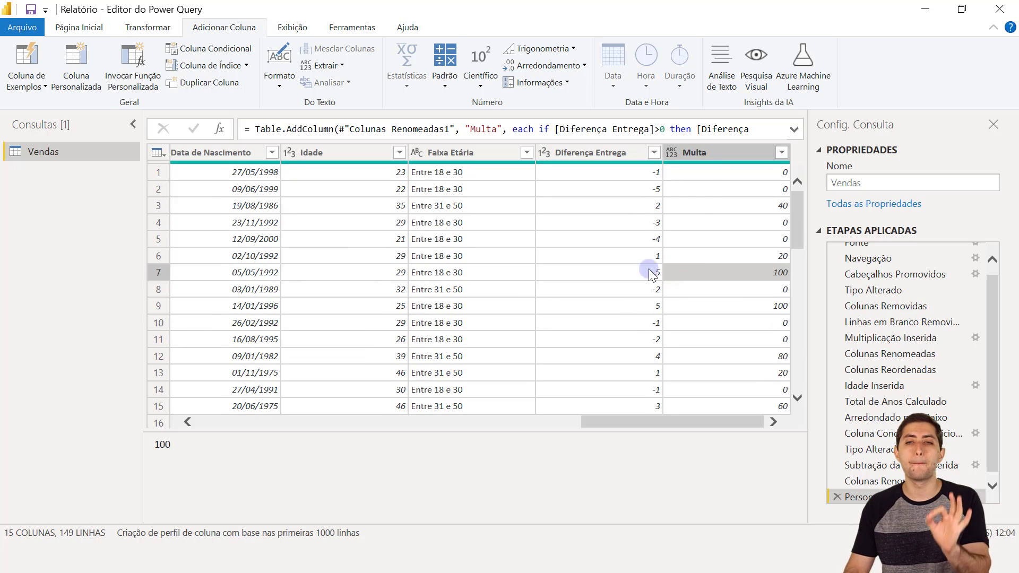
left_click(705, 153)
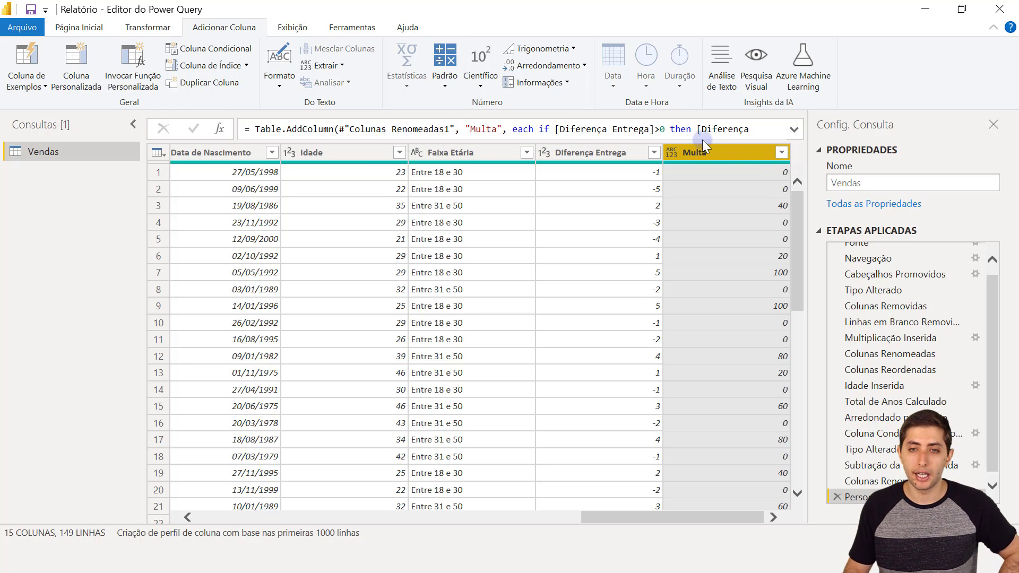
left_click(672, 153)
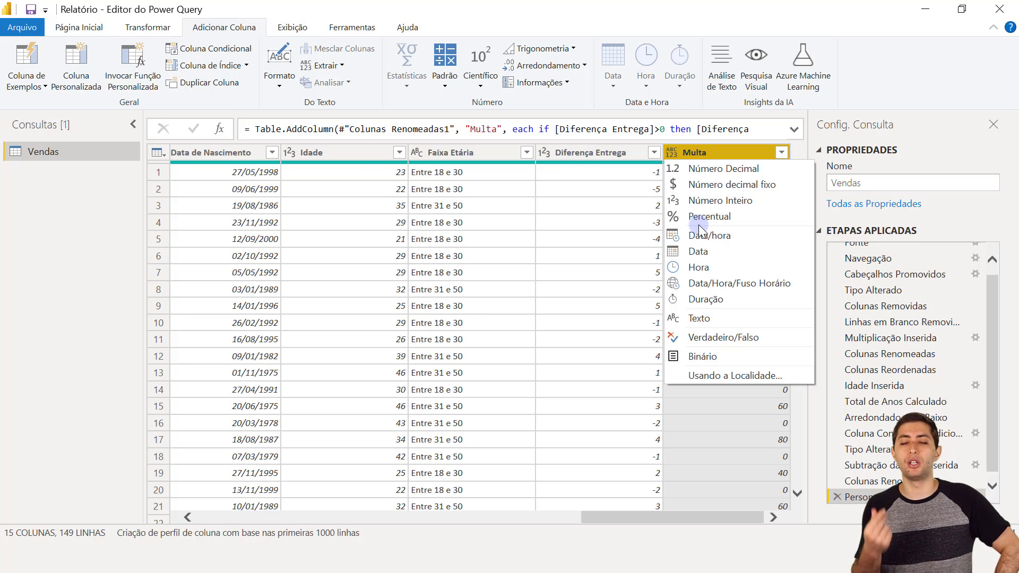
left_click(702, 170)
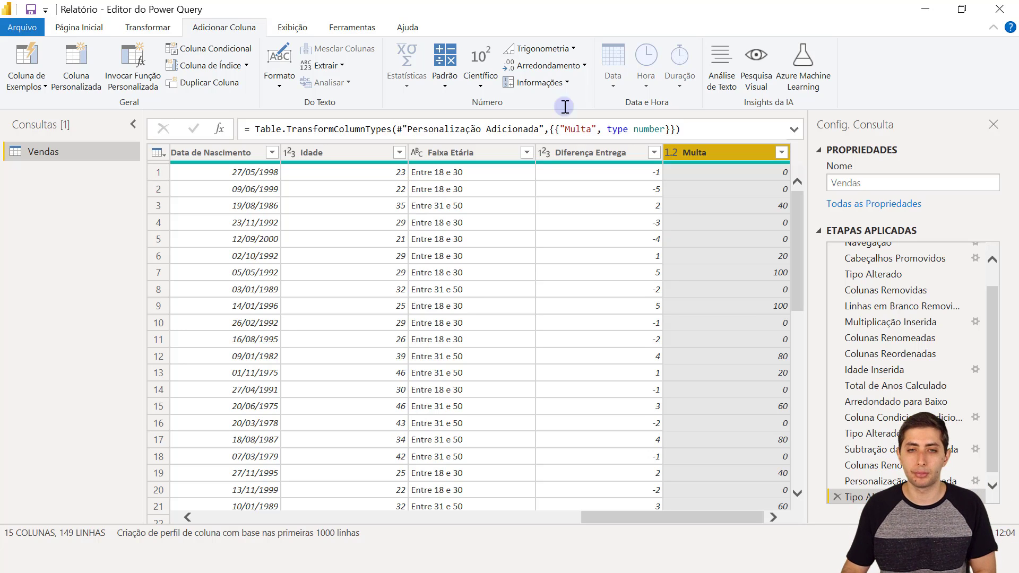
mouse_move(376, 6)
left_mouse_down()
mouse_move(405, 141)
mouse_move(376, 2)
left_mouse_up()
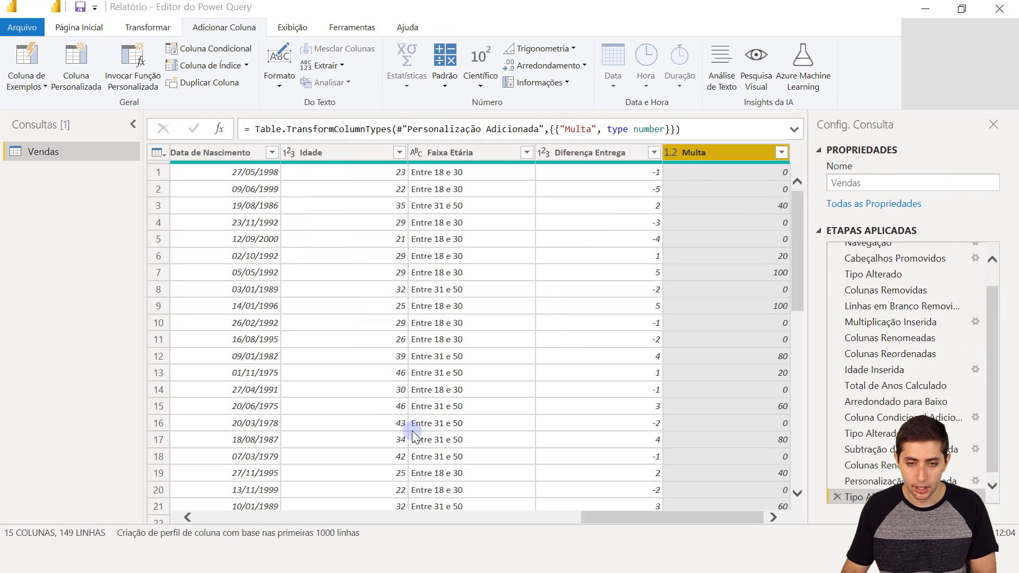
left_click(378, 498)
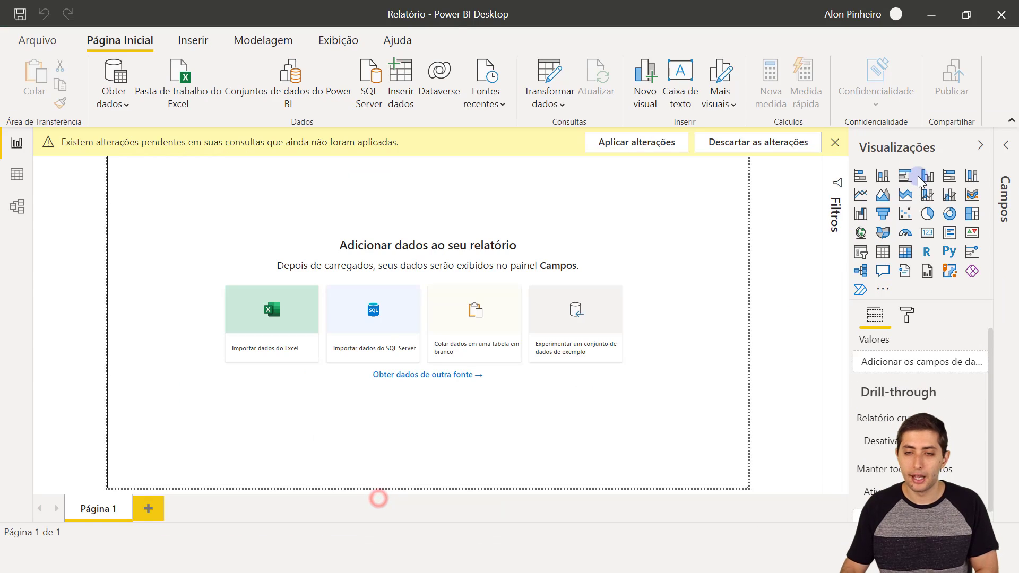
left_click(6, 172)
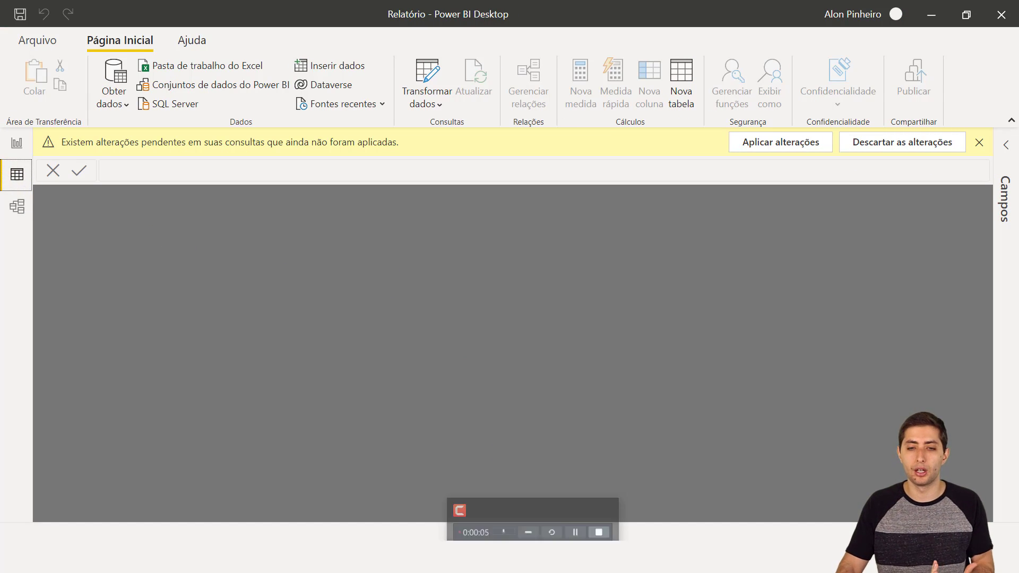
left_click(527, 514)
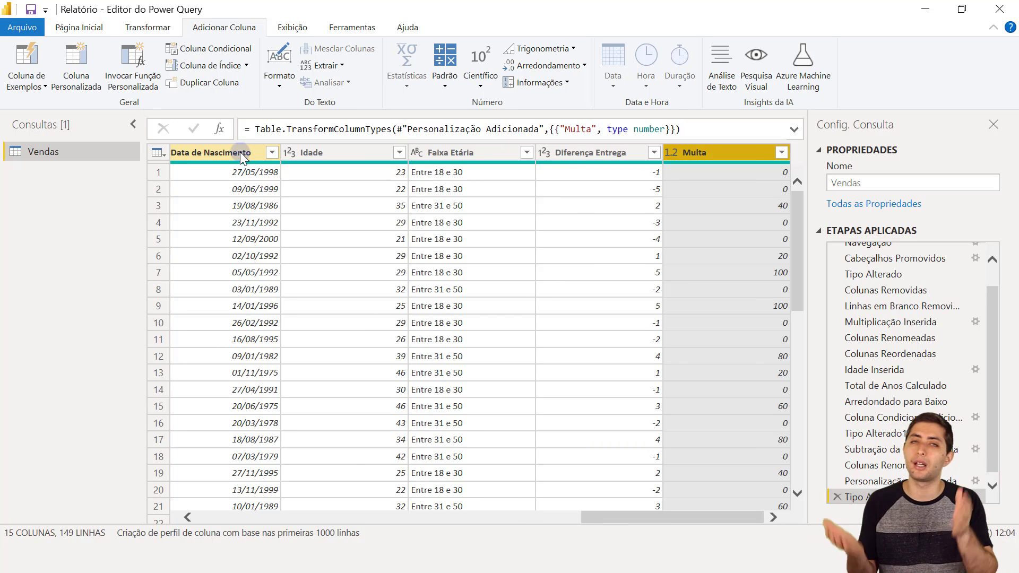
left_click(96, 29)
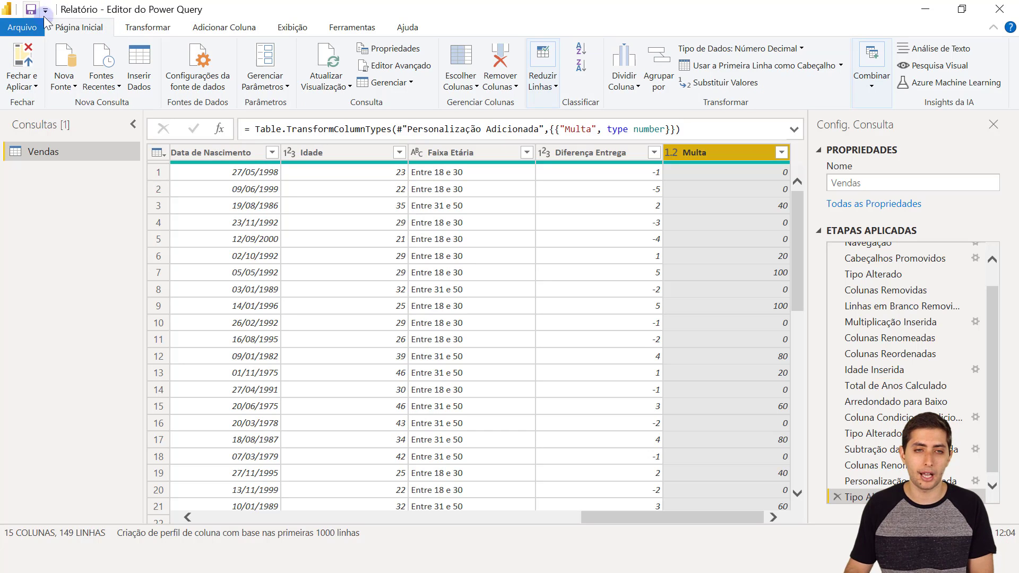
- Apply the query edits with Fechar e Aplicar and view Vendas' Numero da Venda column in Data view
left_click(20, 57)
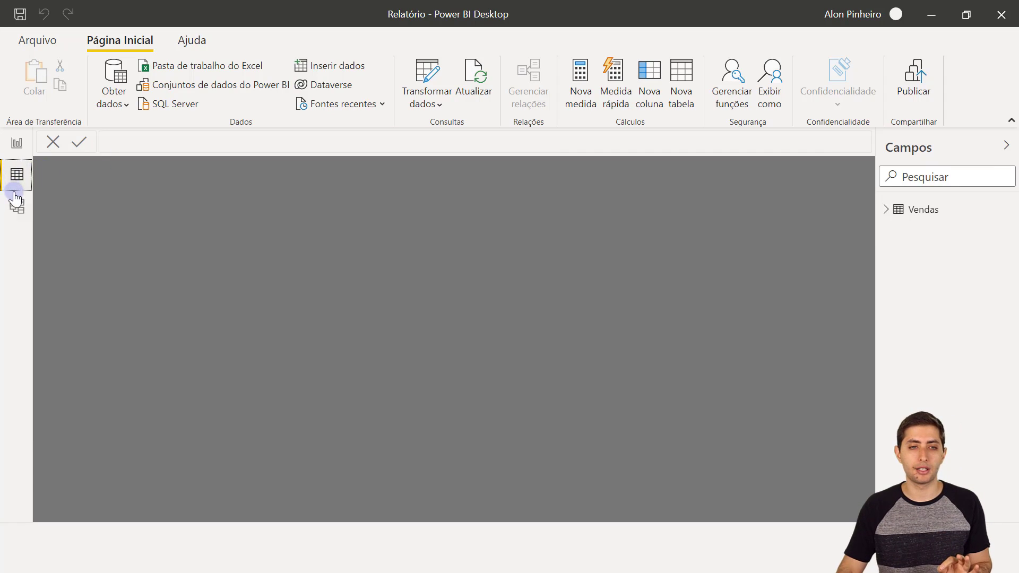
left_click(908, 215)
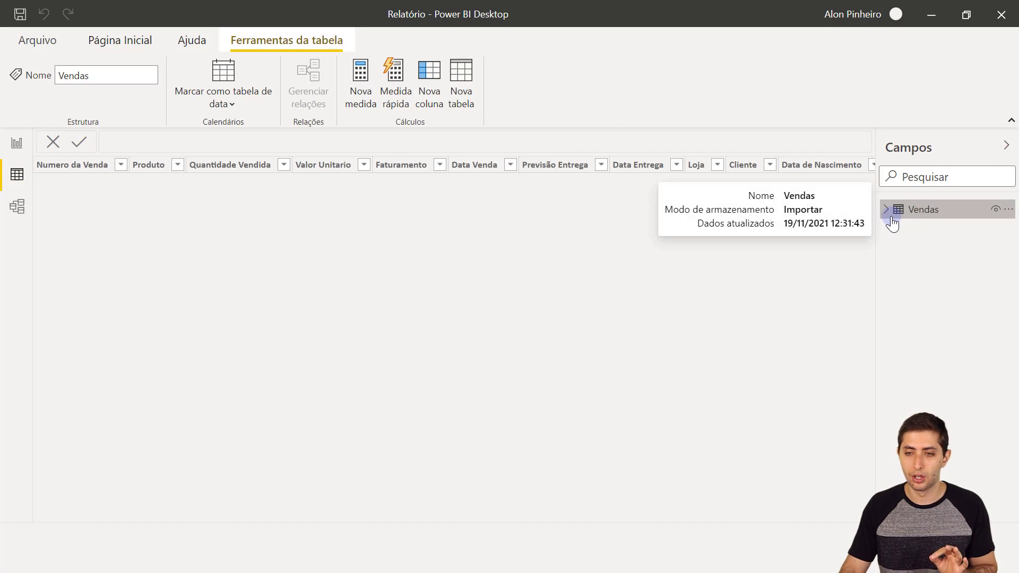
left_click(60, 175)
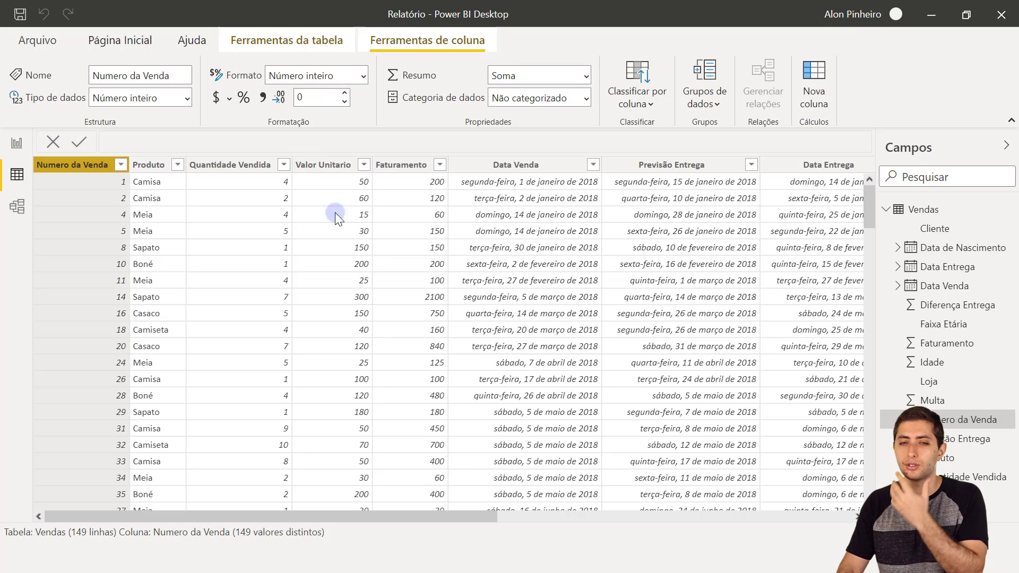
- Sort Vendas by Numero da Venda ascending and scroll down to confirm it ends at sale 149
scroll(222, 222, "down", 1)
scroll(221, 222, "up", 1)
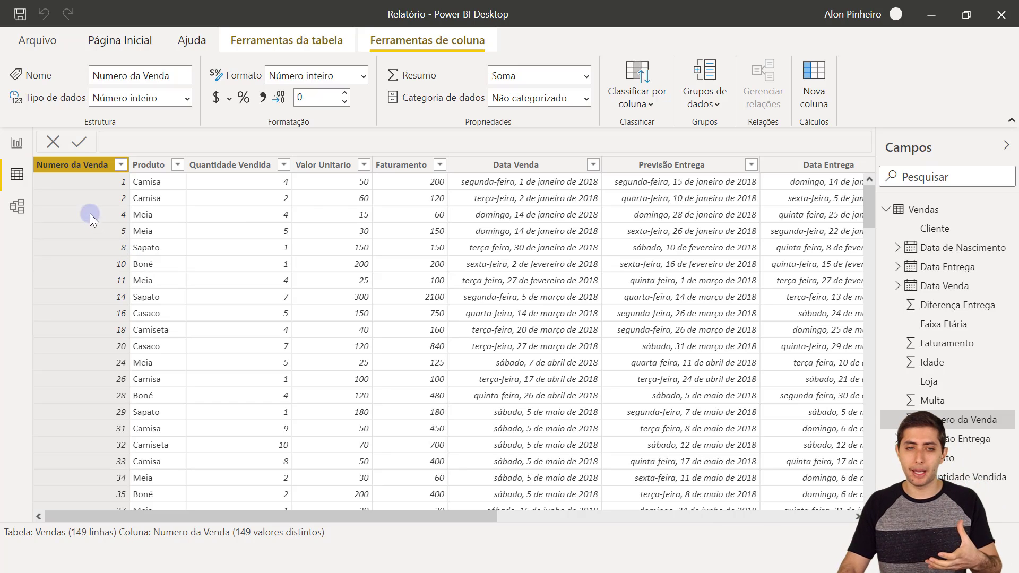
left_click(65, 159)
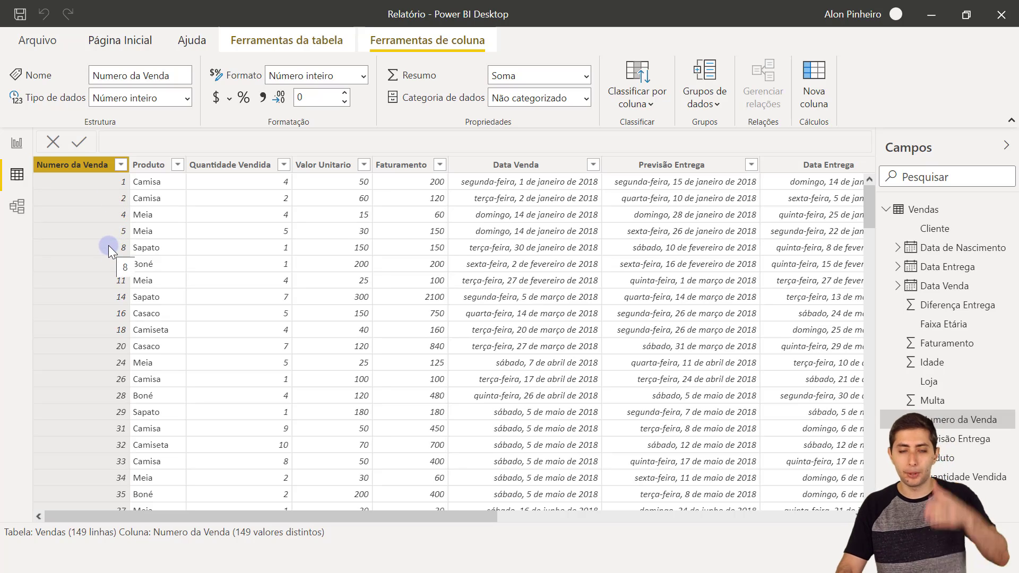
left_click(119, 165)
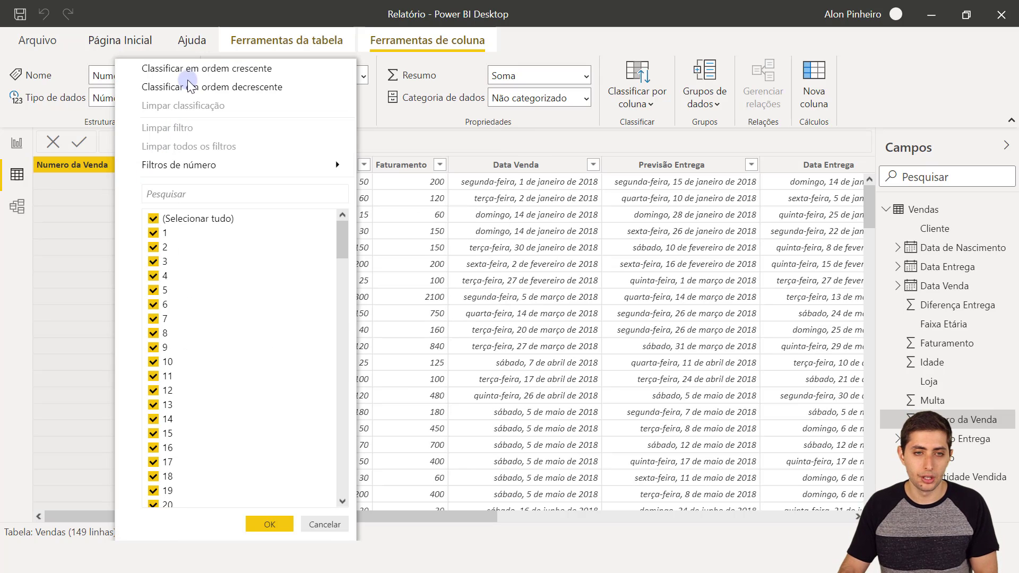
left_click(187, 69)
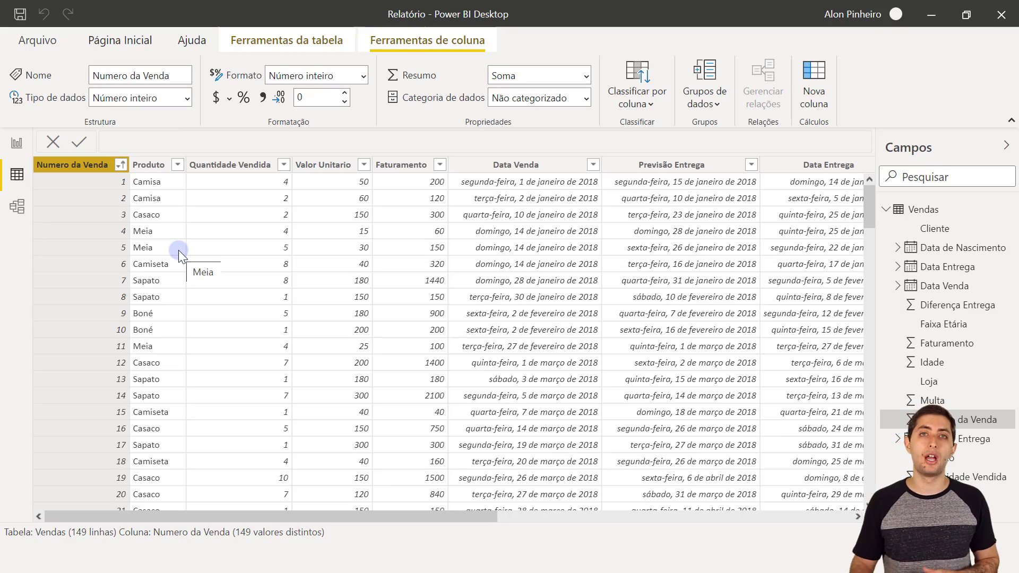
scroll(178, 250, "down", 20)
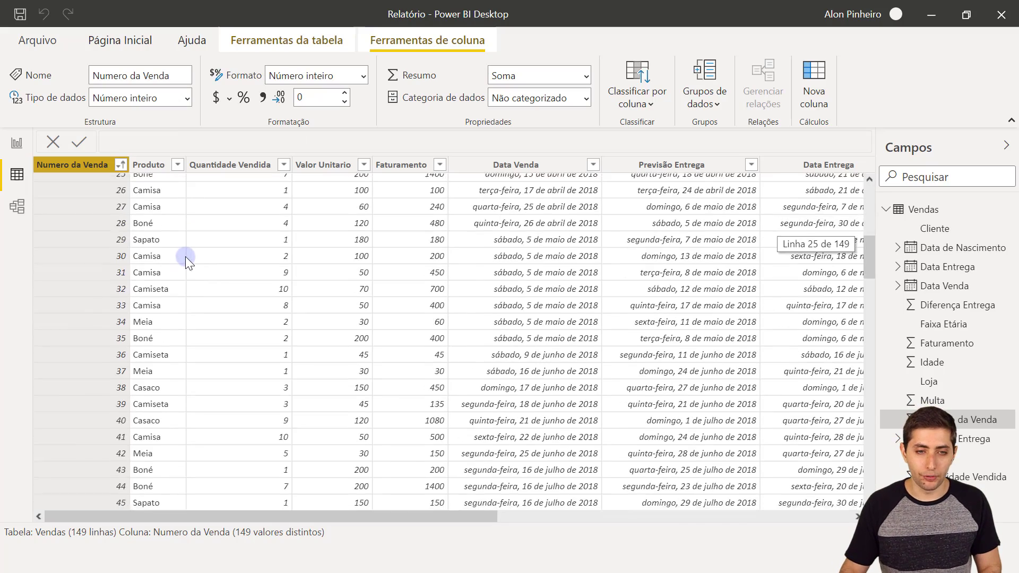
scroll(173, 265, "down", 1)
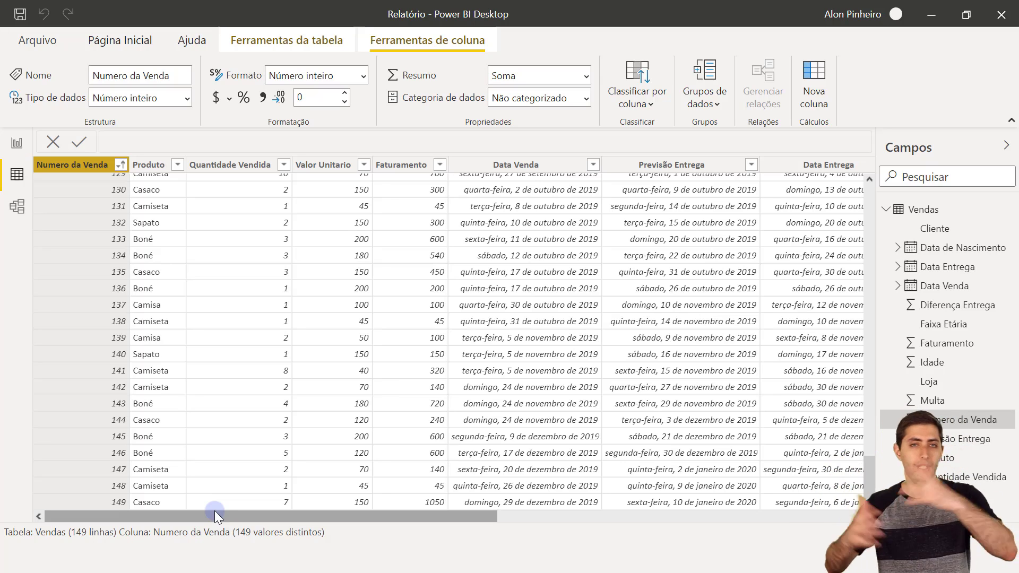
- Open Vendas.xlsx from the 12-19 folder in File Explorer
left_click_drag(214, 511, 386, 512)
left_click(375, 557)
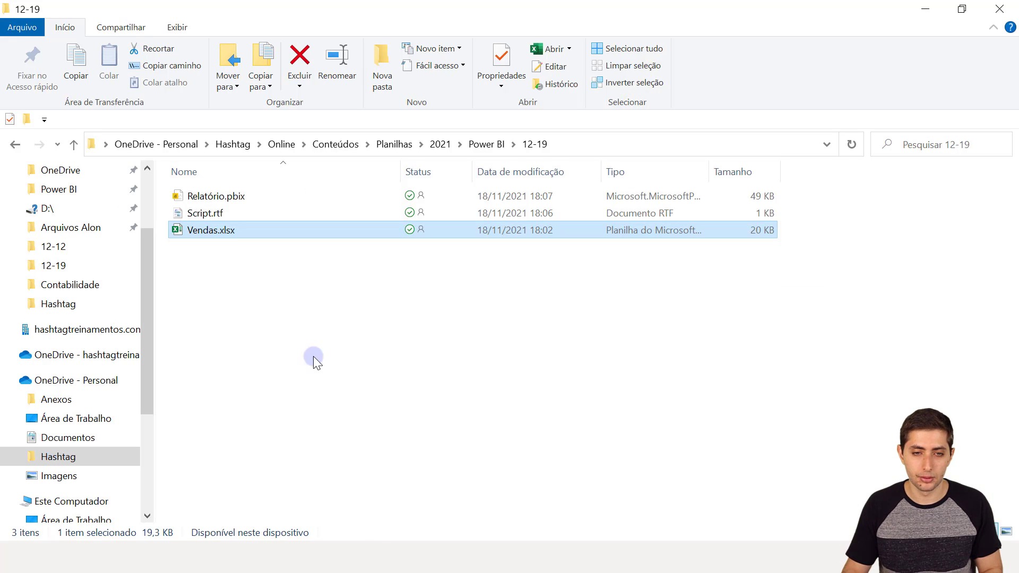
double_click(230, 230)
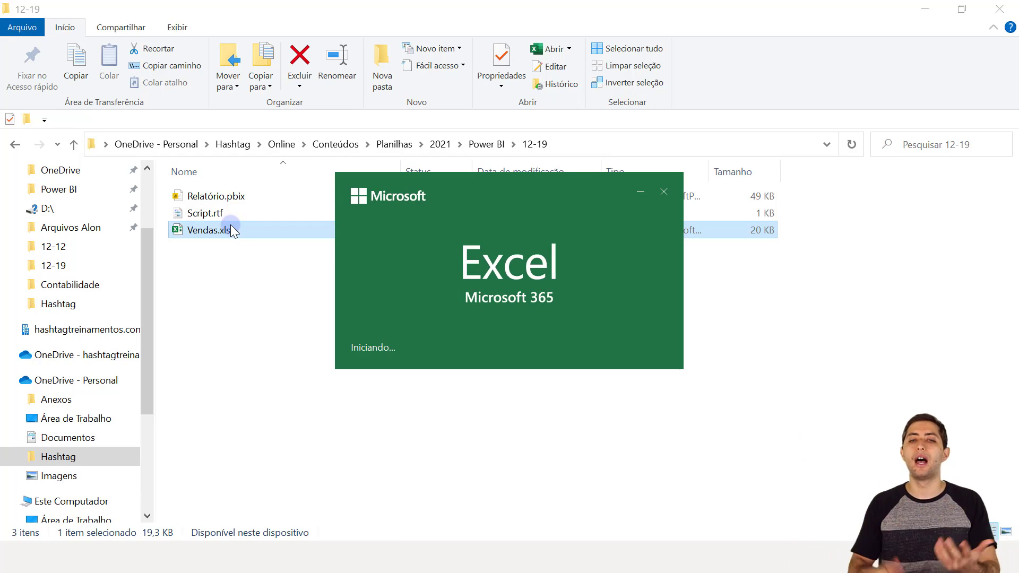
- In the first empty row, enter sale 150 for product Boné, quantity 10, unit price 40
key("Left")
key("Left")
key("Left")
key("Left")
key("Left")
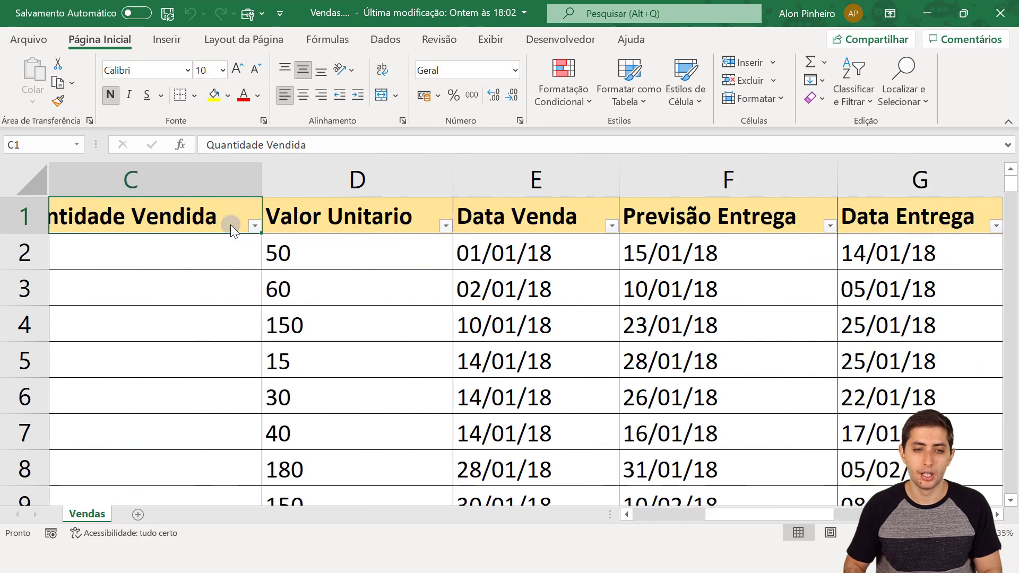
key("Left")
key("Left")
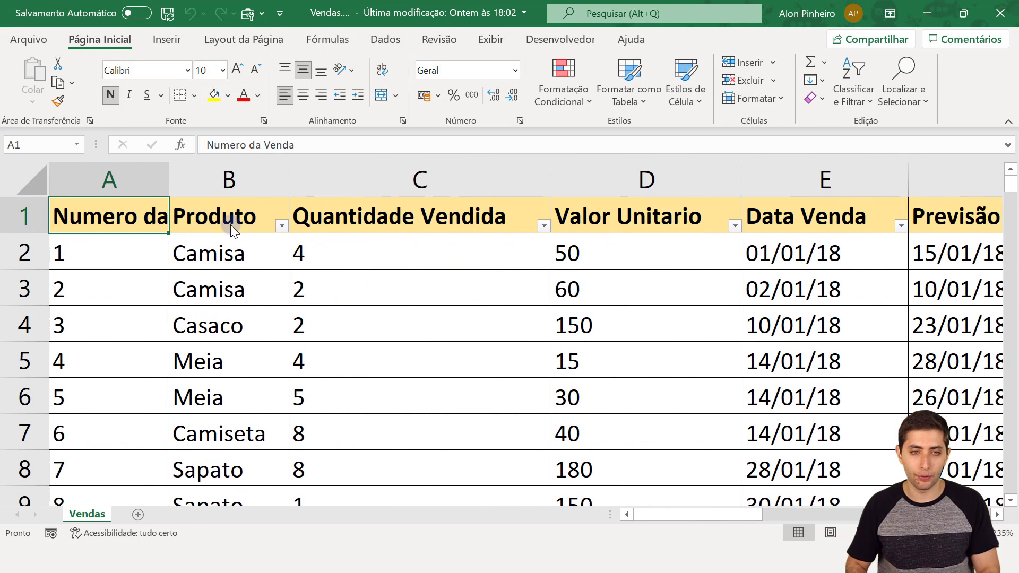
key("ctrl+Down")
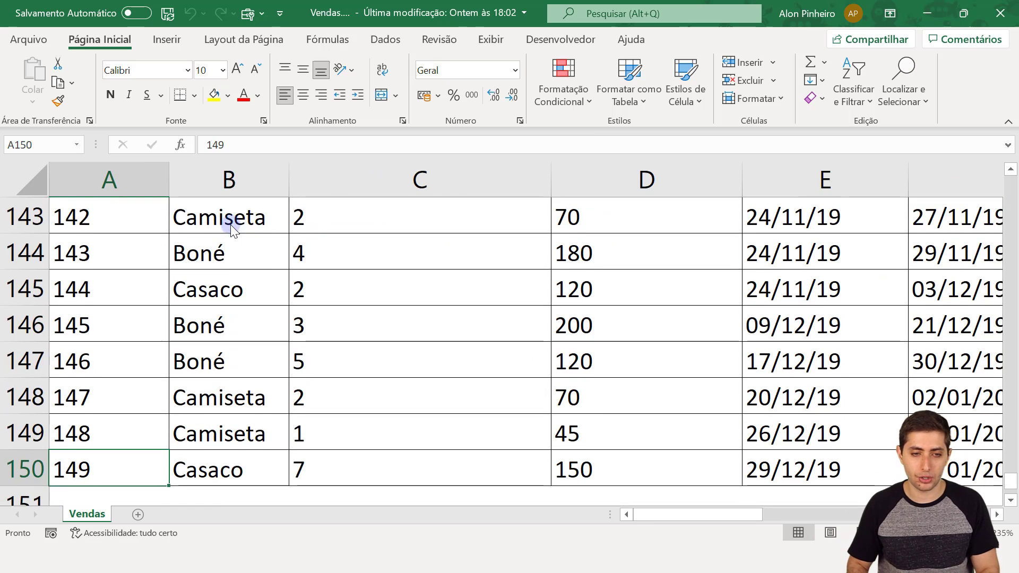
key("Down")
key("Down")
key("Up")
type("150")
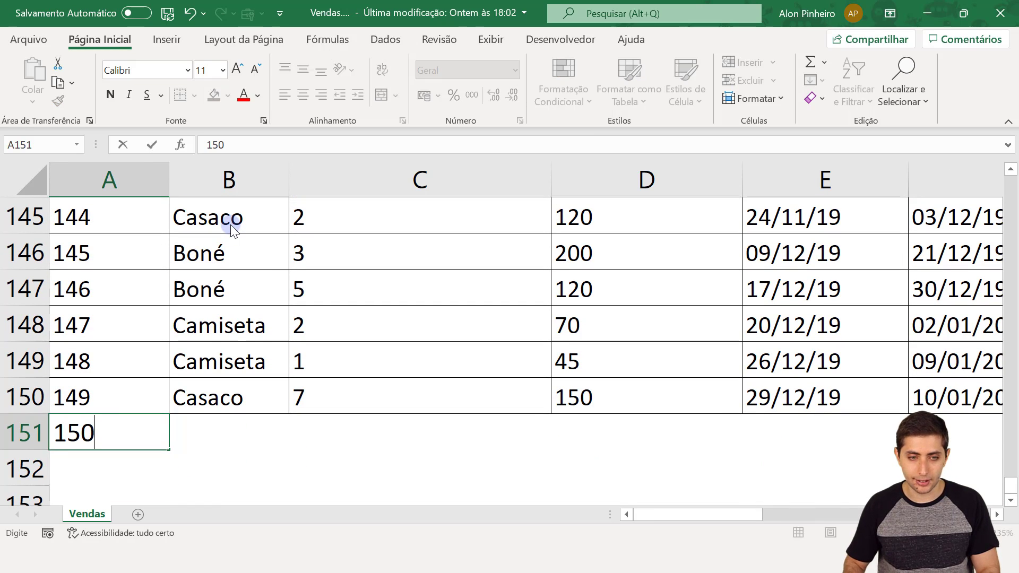
key("Tab")
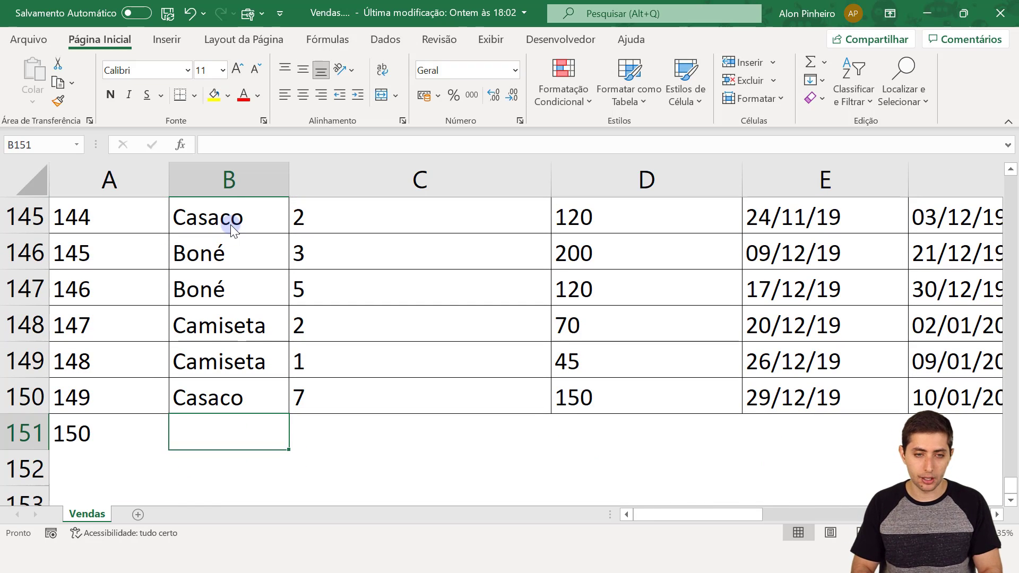
type("Boné")
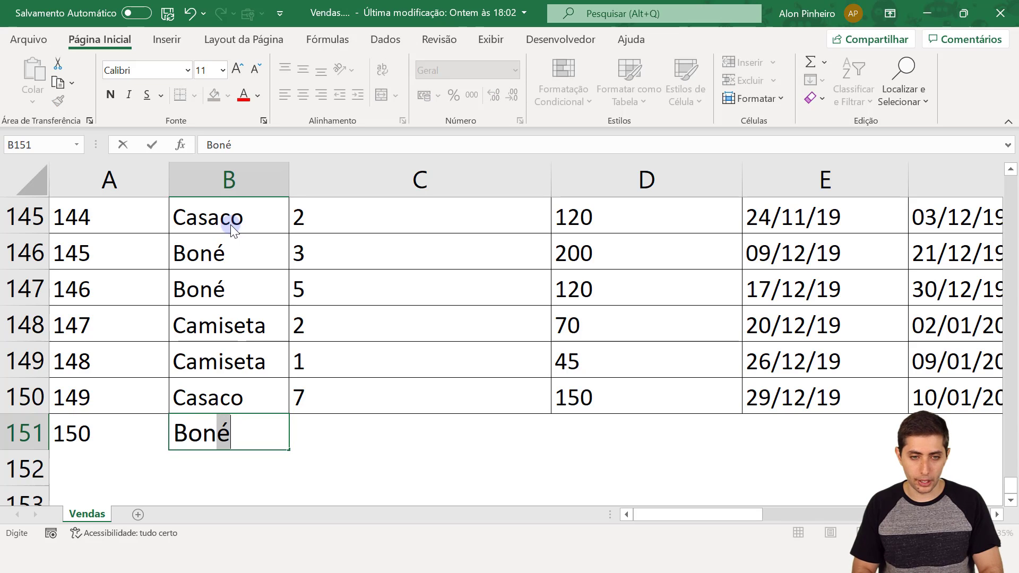
key("Tab")
type("10")
key("Tab")
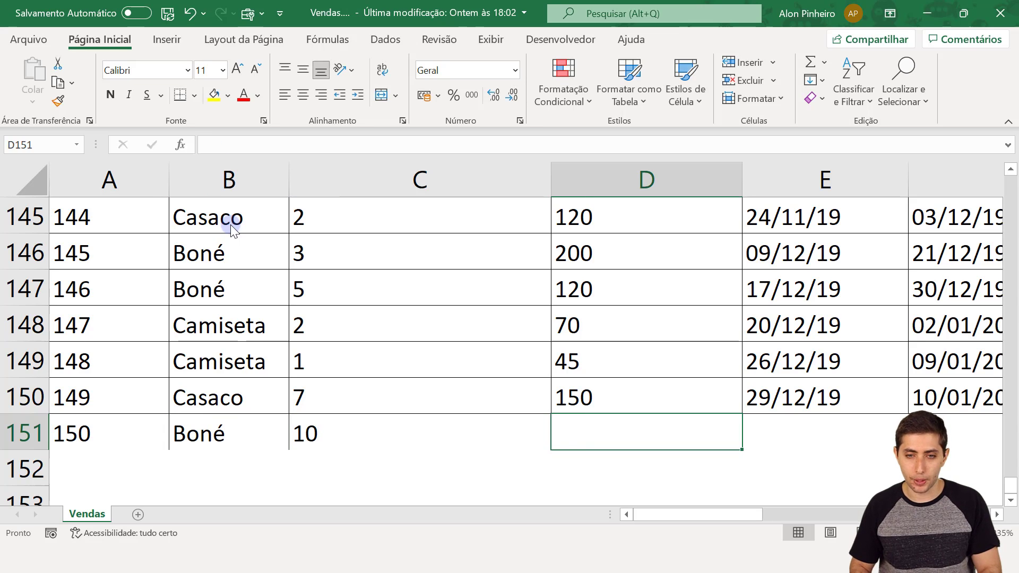
type("40")
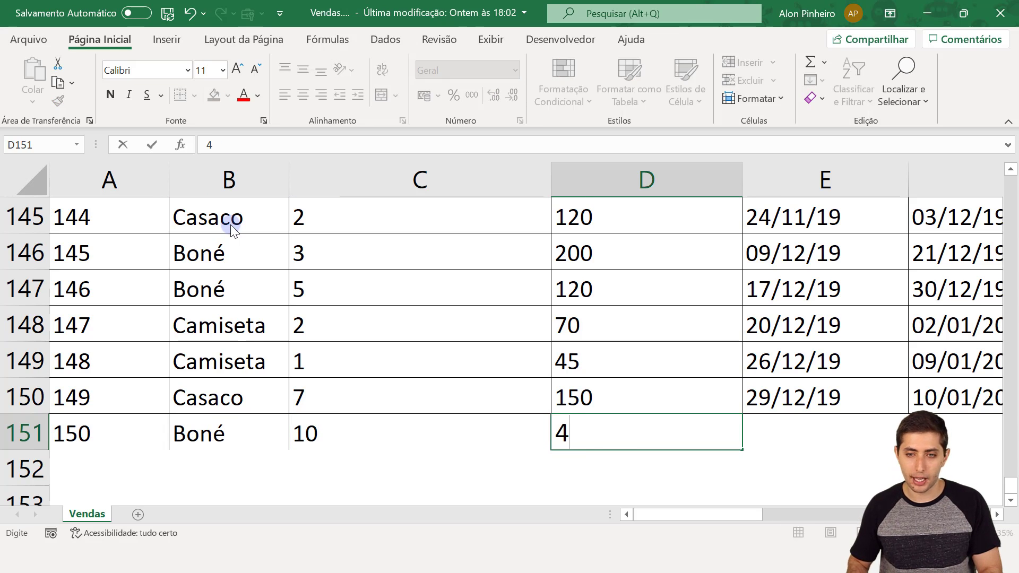
key("Tab")
key("Tab")
- Add dates 30/12/2019, 10/01/2020 and 18/01/2020 and store Rio de Janeiro - RJ
key("shift+Tab")
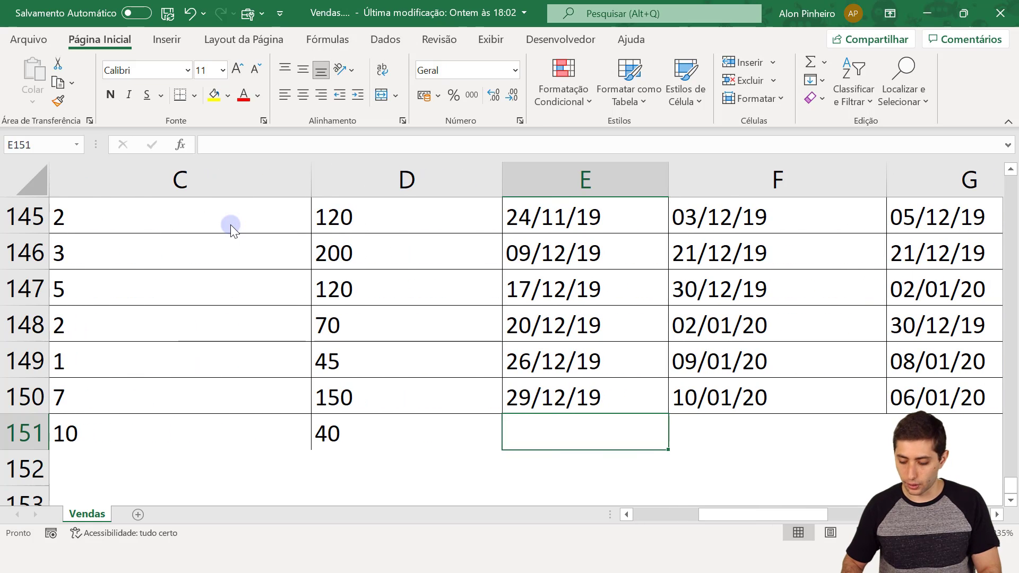
type("30/12/2019")
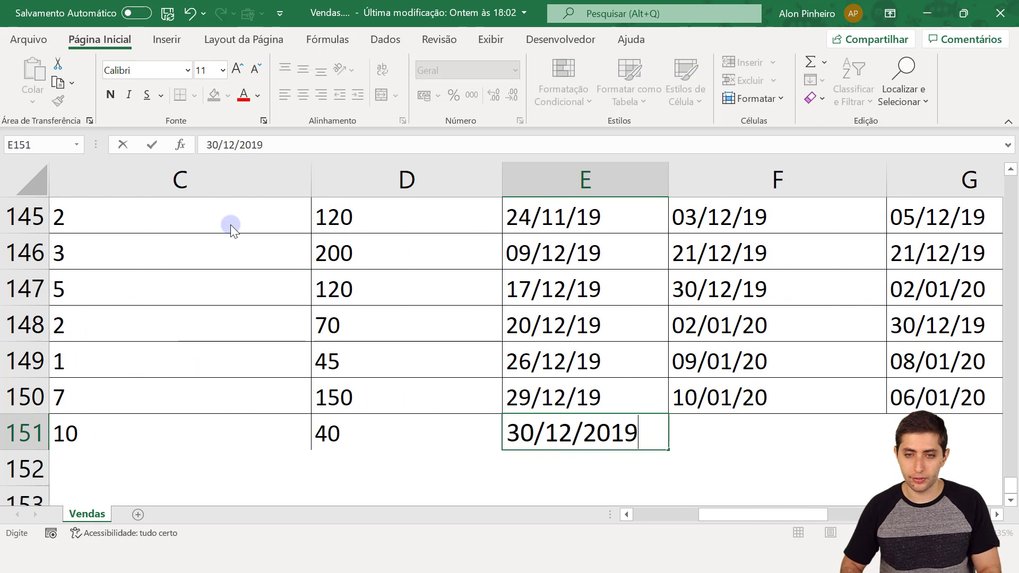
key("Tab")
type("10")
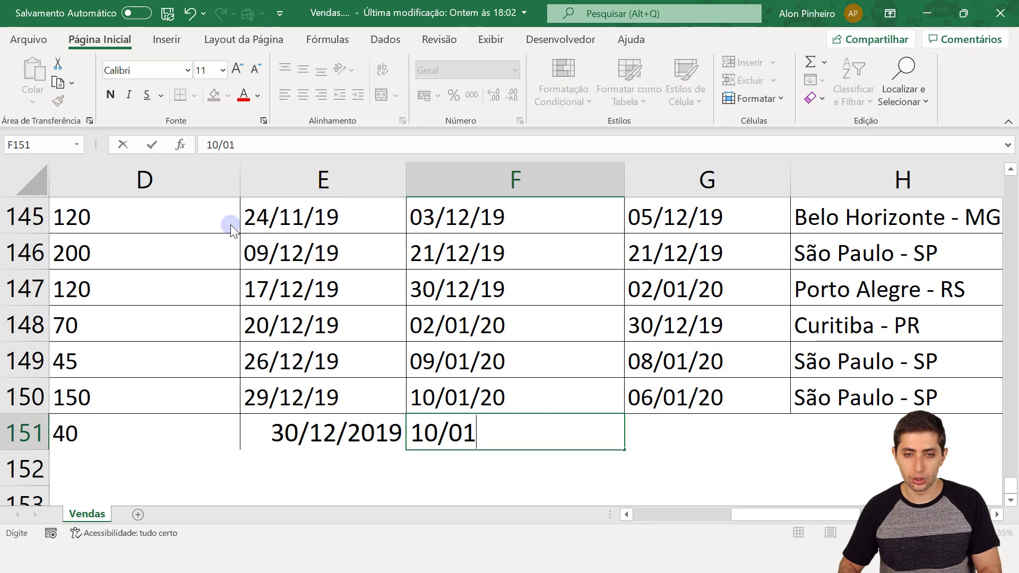
type("/01/2020")
key("Tab")
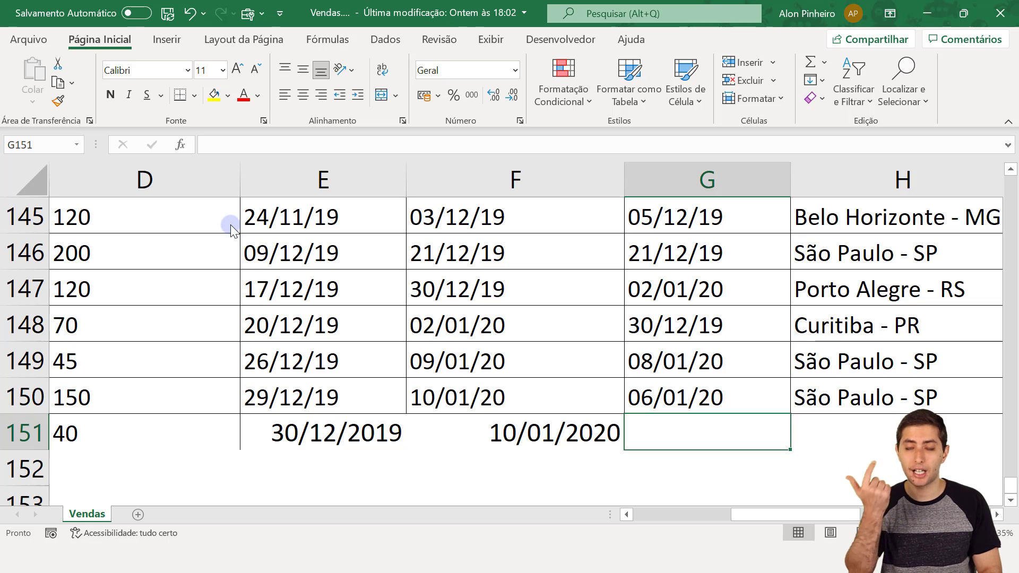
type("18/")
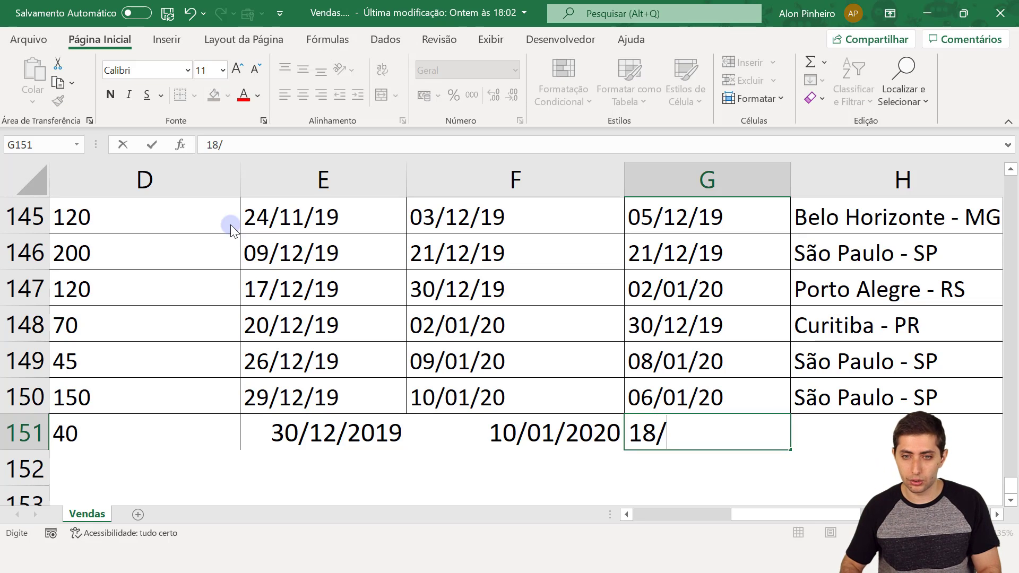
type("01/20")
key("Tab")
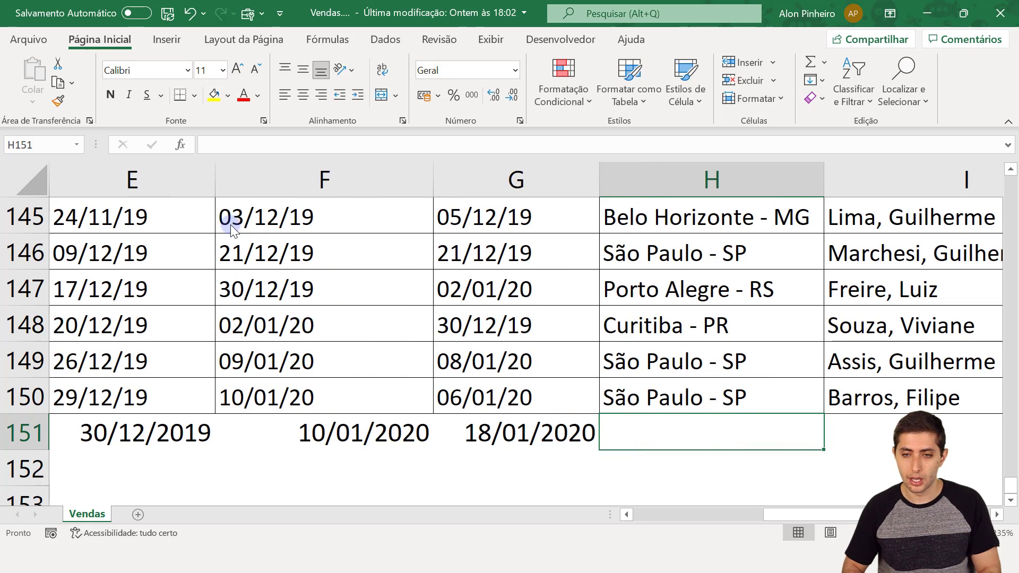
type("Rio de Janeiro - RJ")
key("Tab")
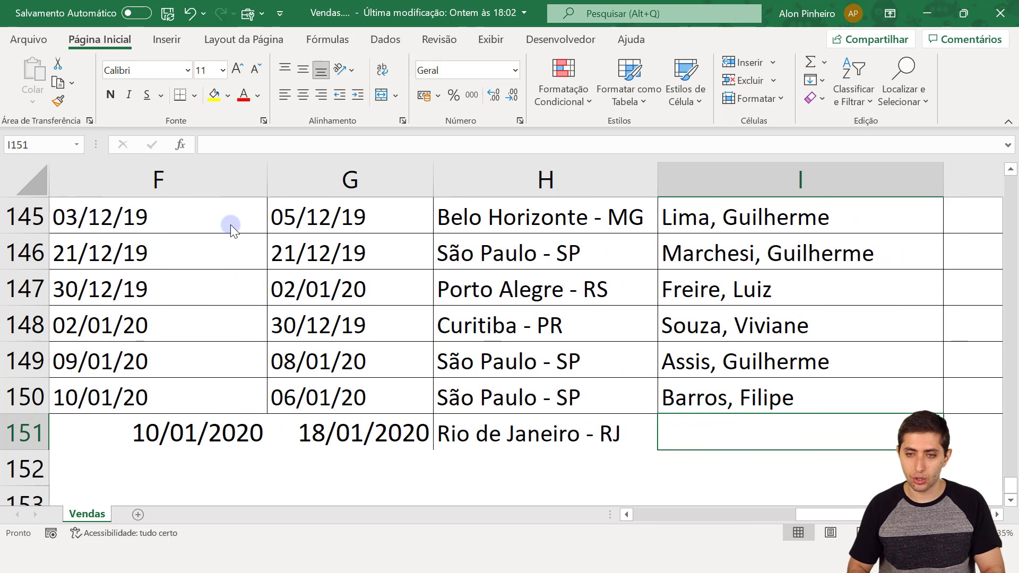
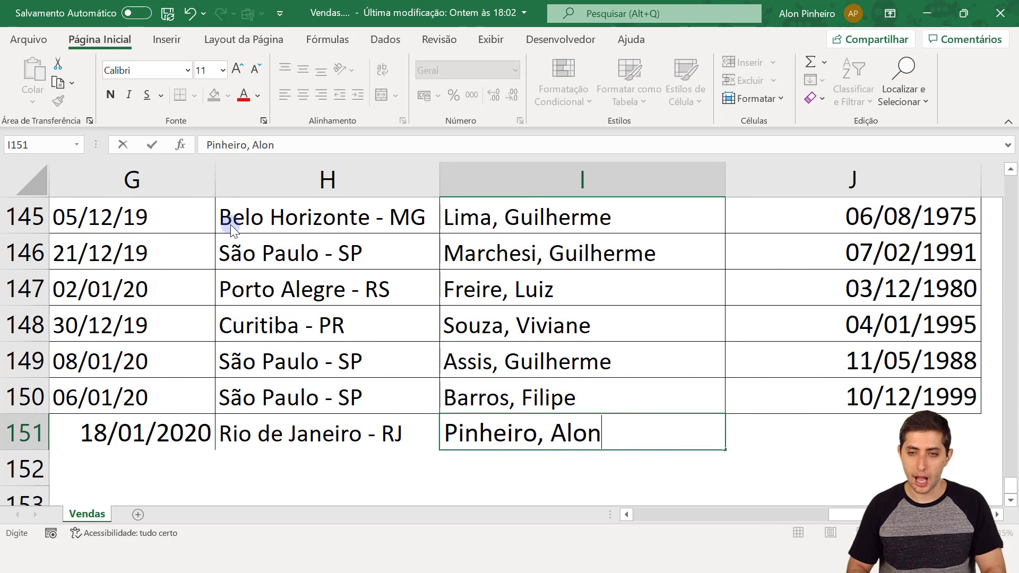
- Fill in the client's name and birth date for row 151
key("Tab")
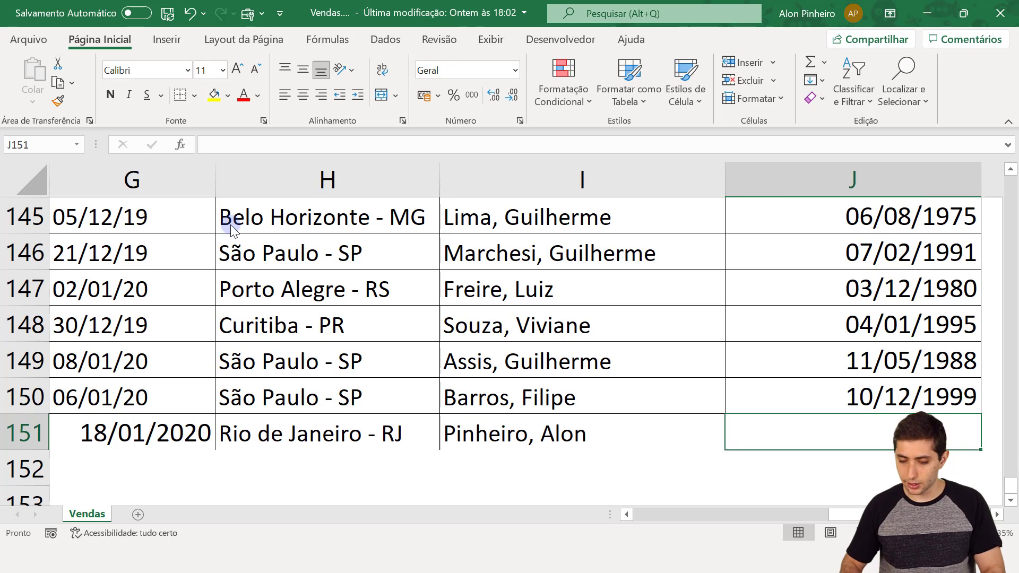
type("19/04/1999")
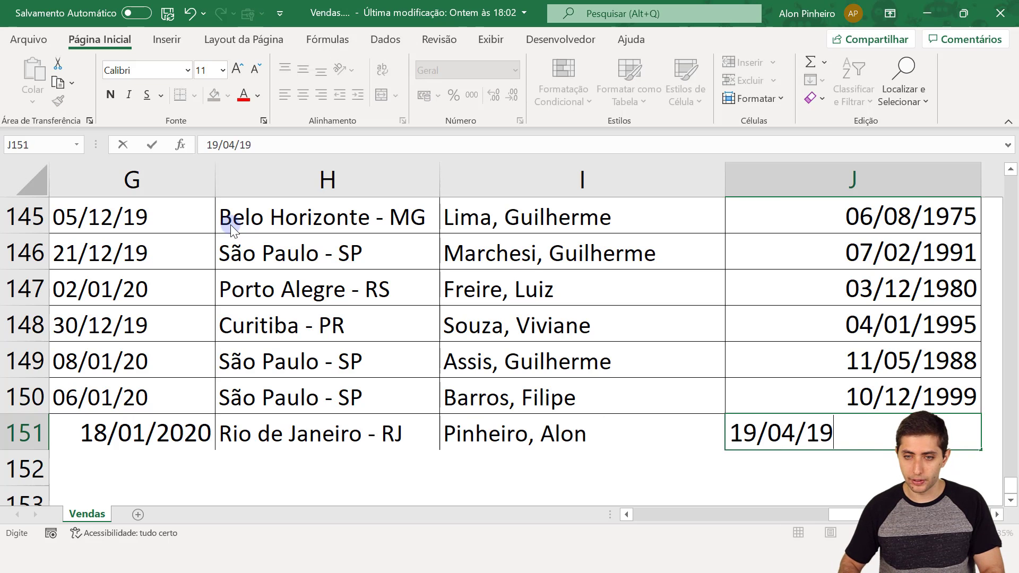
key("Return")
key("Up")
key("Home")
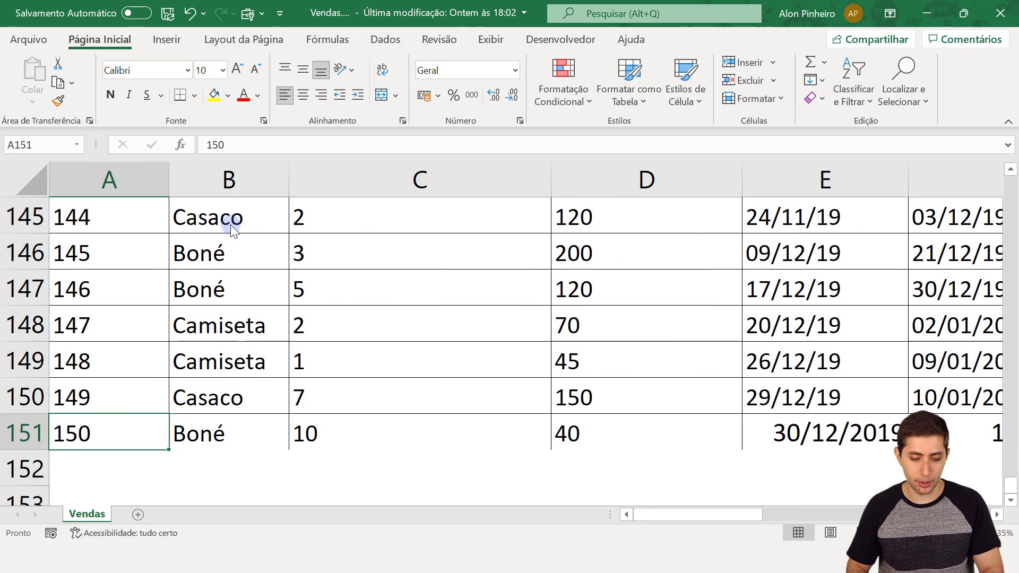
- Save the workbook with Ctrl+S, check row 151, and close Vendas.xlsx
key("ctrl+s")
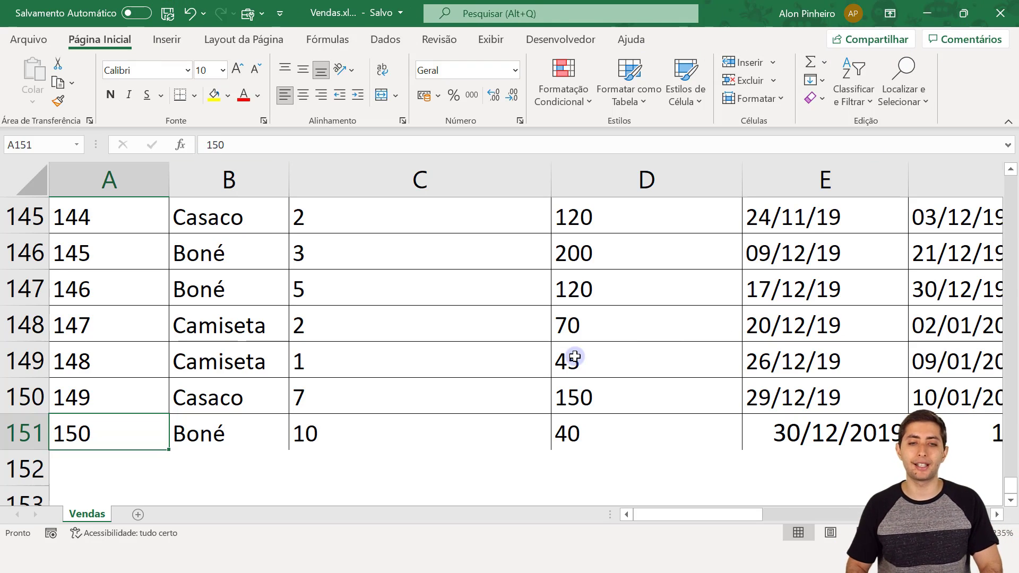
key("ctrl+shift+Right")
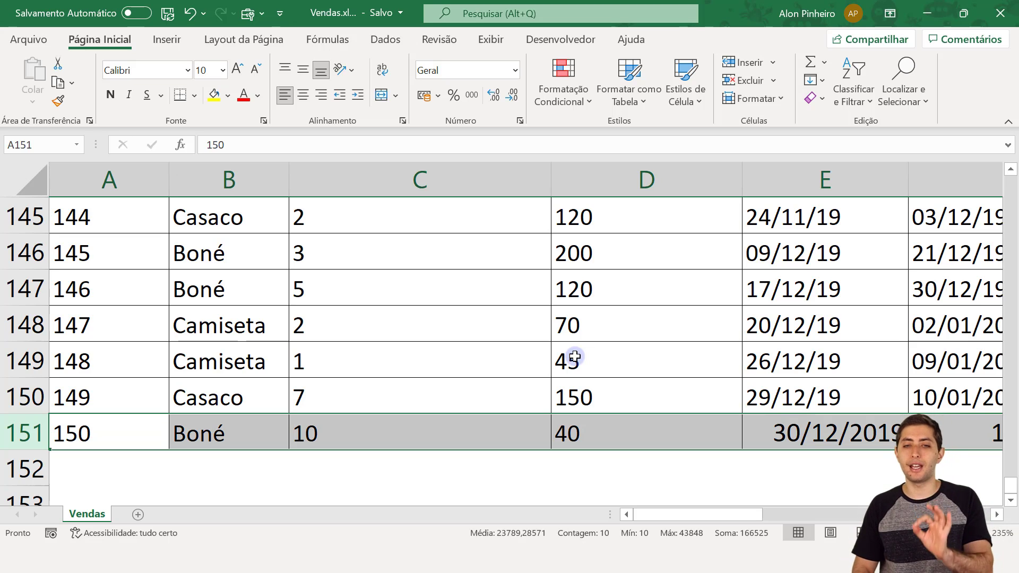
key("Right")
key("ctrl+Right")
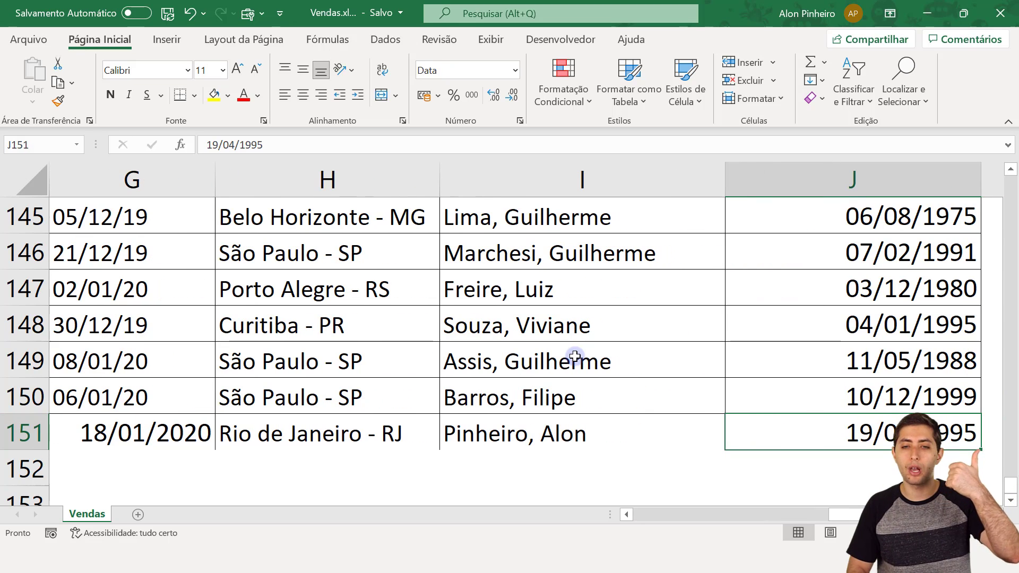
key("Left")
key("Left")
key("Left")
key("Left")
key("Left")
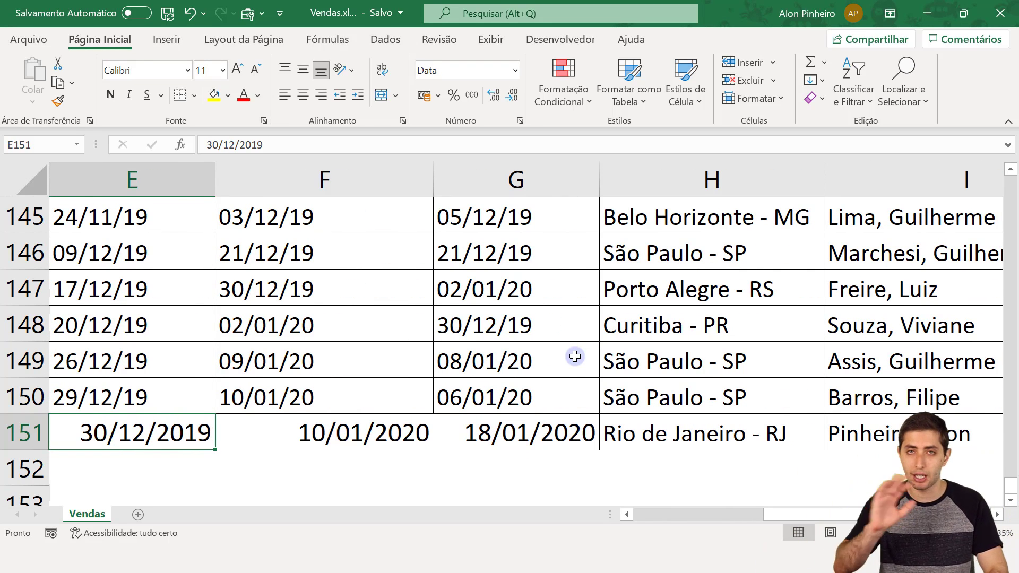
key("ctrl+w")
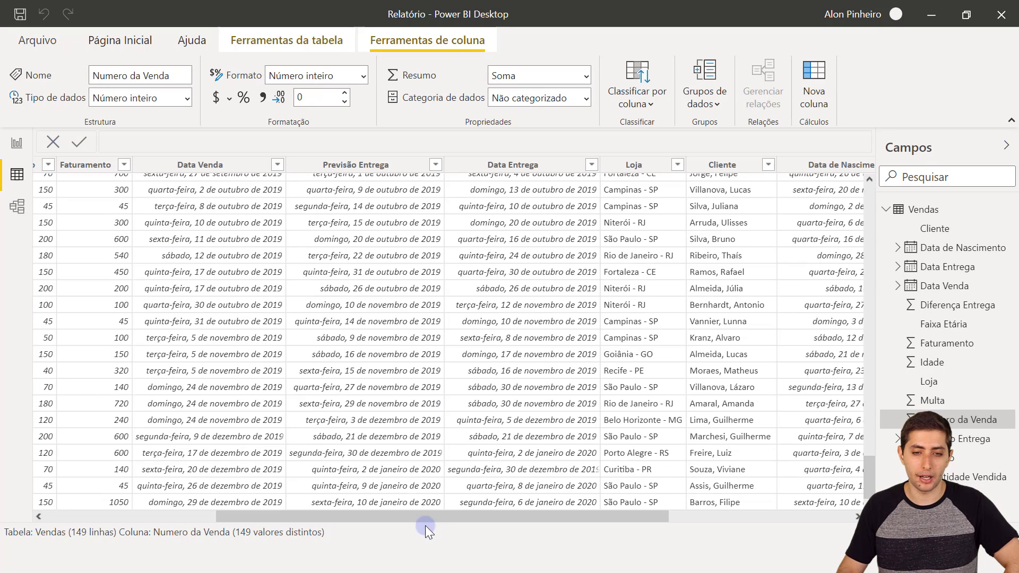
- Refresh with Atualizar so Vendas loads 150 rows, then open Transformar dados
left_click_drag(419, 518, 277, 519)
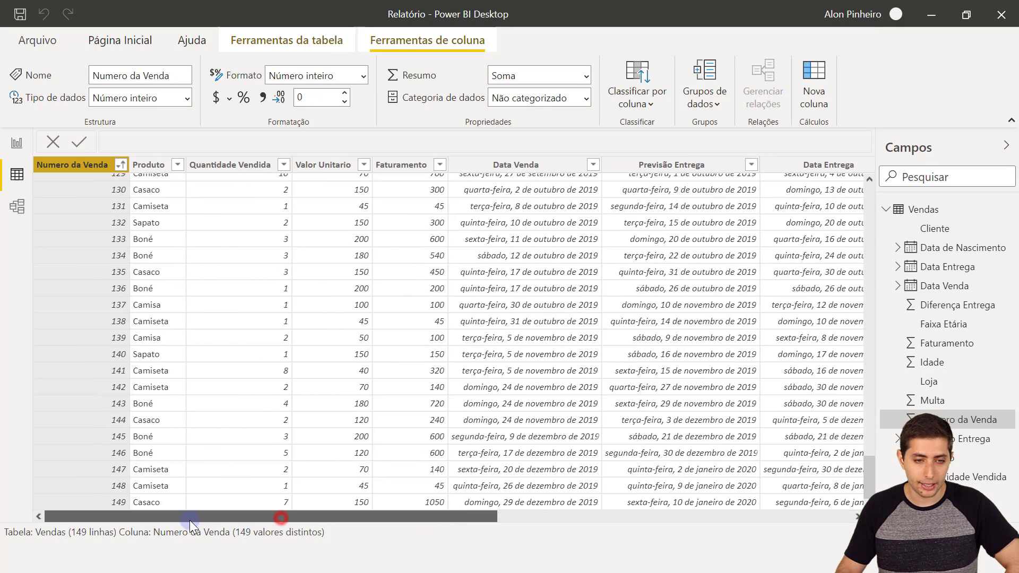
left_click(133, 44)
left_click(486, 86)
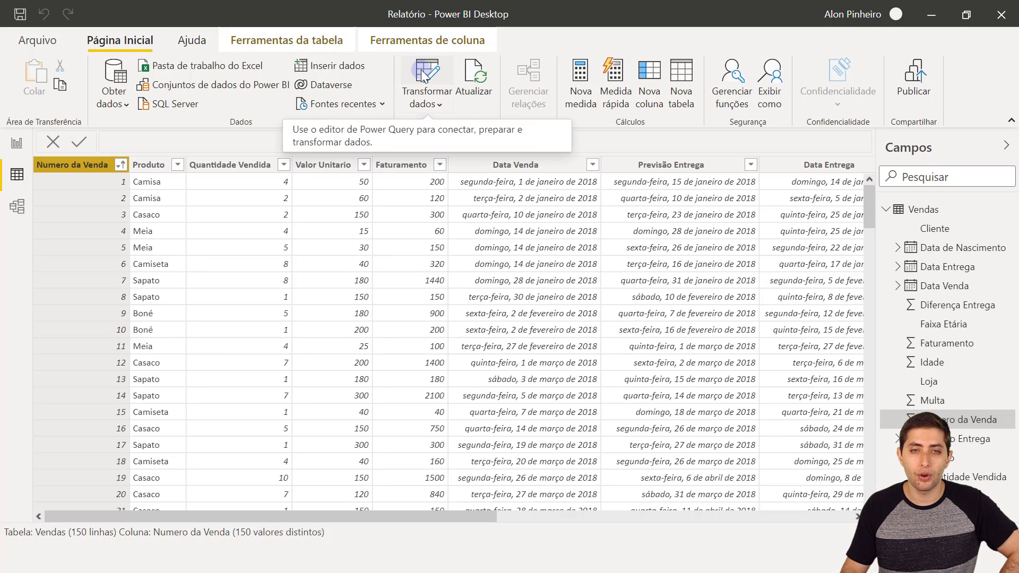
left_click(423, 74)
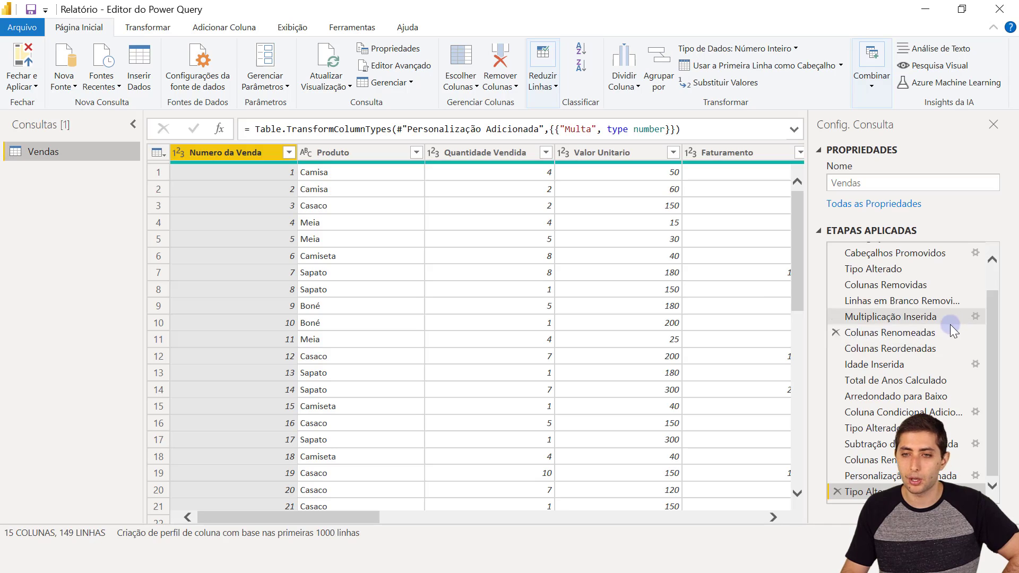
- Preview the Colunas Removidas, Linhas em Branco Removidas, Multiplicação Inserida and column-rename steps of Vendas
scroll(950, 329, "up", 2)
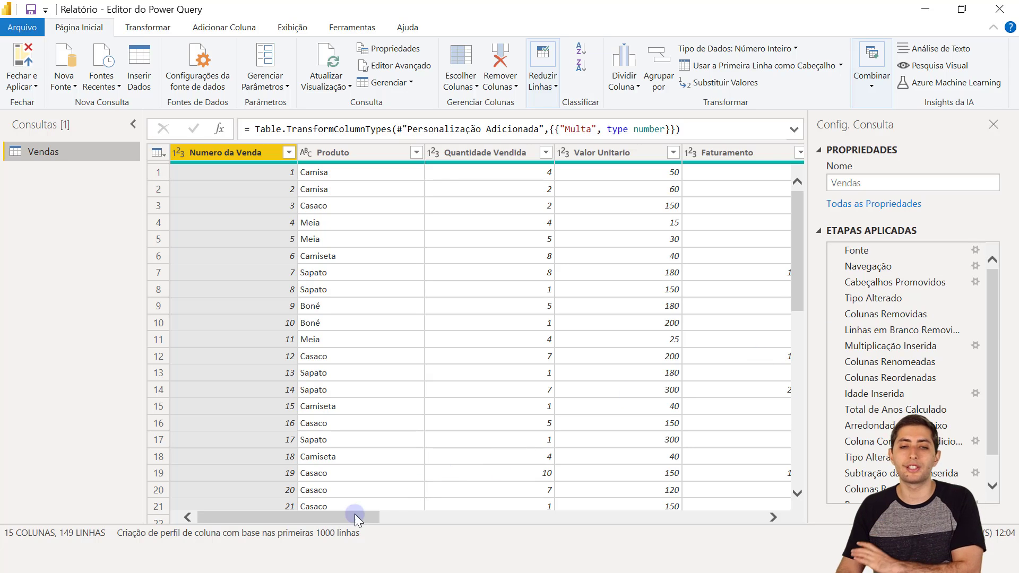
left_click_drag(343, 517, 406, 519)
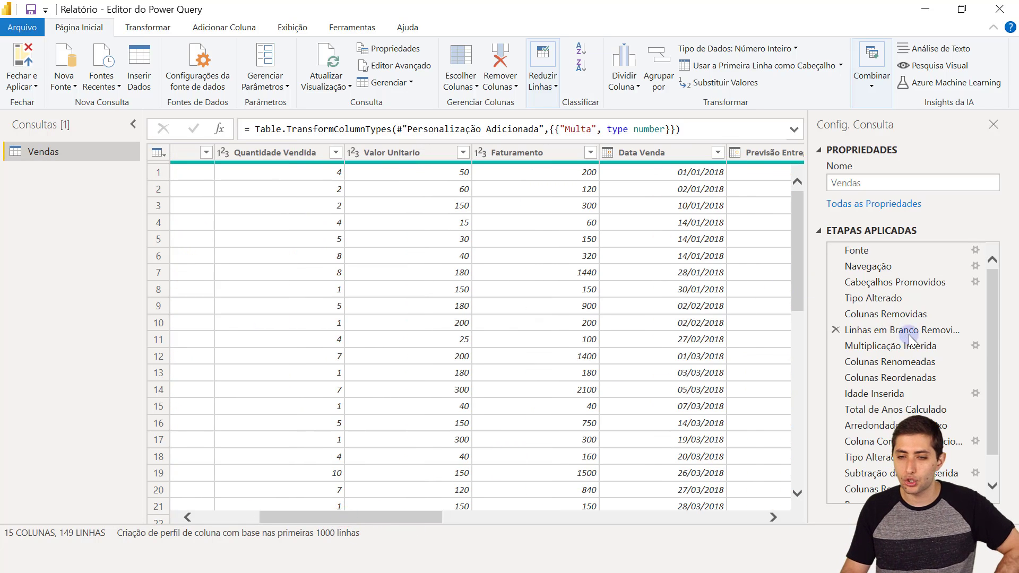
left_click(919, 314)
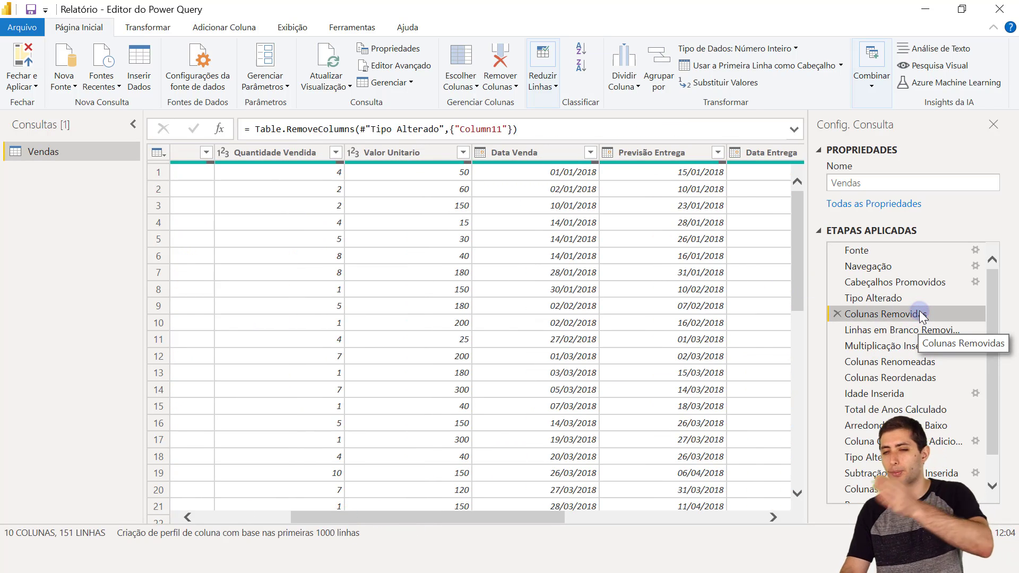
left_click(911, 330)
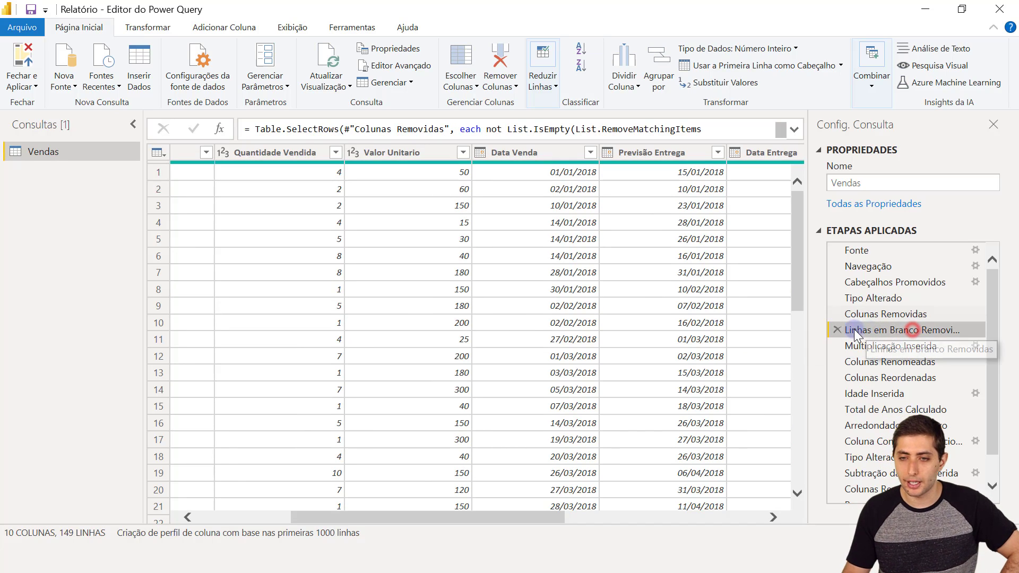
left_click(873, 346)
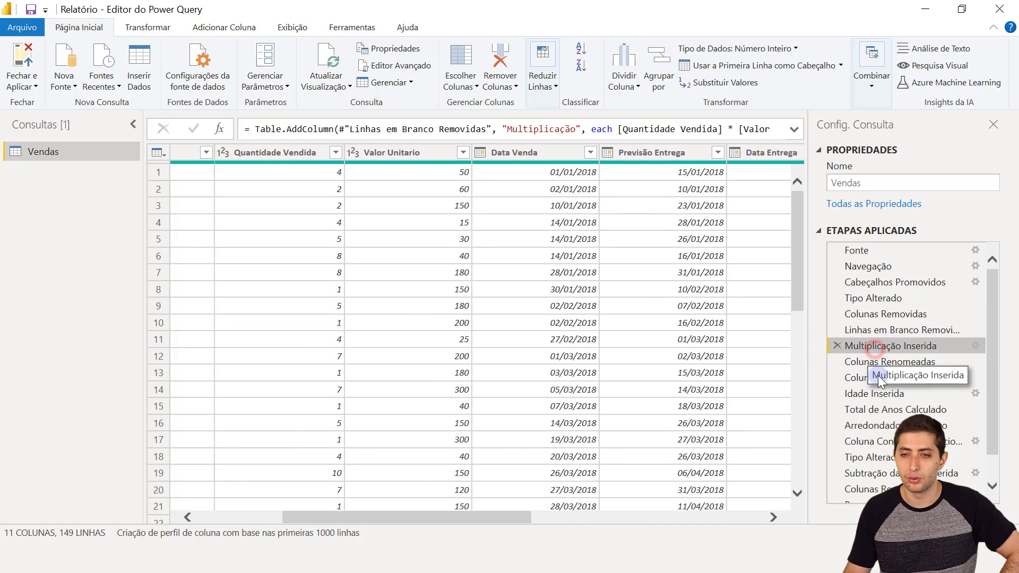
left_click(891, 362)
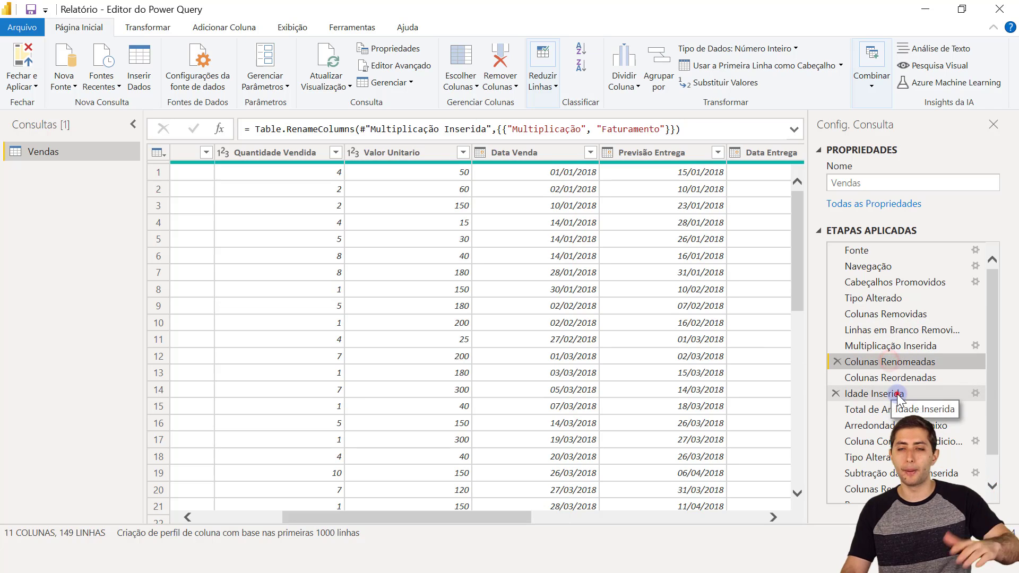
- Preview the Idade steps (added, converted to years, rounded down), then close the Power Query Editor
left_click(897, 395)
left_click_drag(531, 518, 760, 518)
left_click(881, 408)
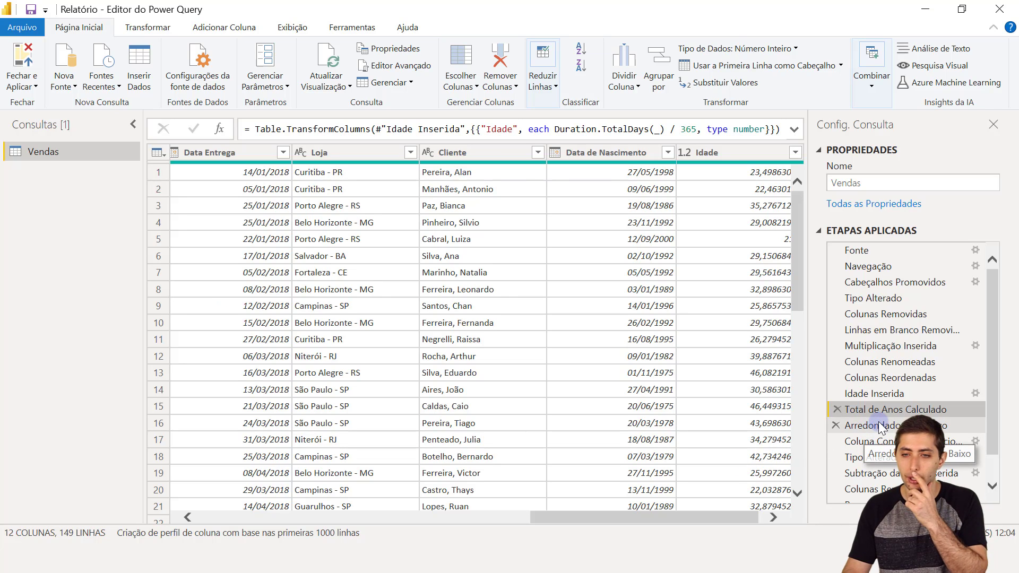
left_click(881, 426)
scroll(909, 411, "down", 1)
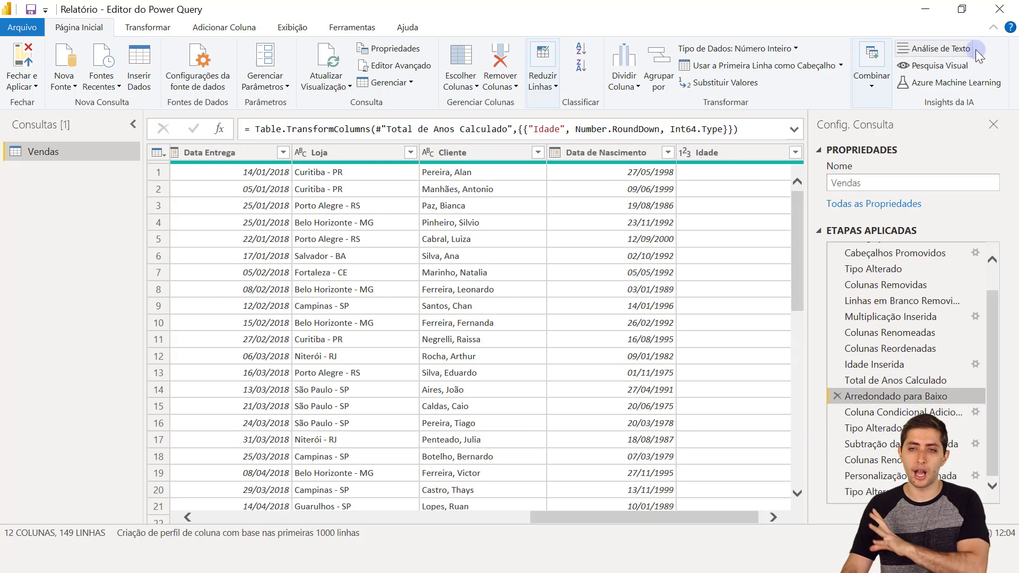
left_click(1004, 9)
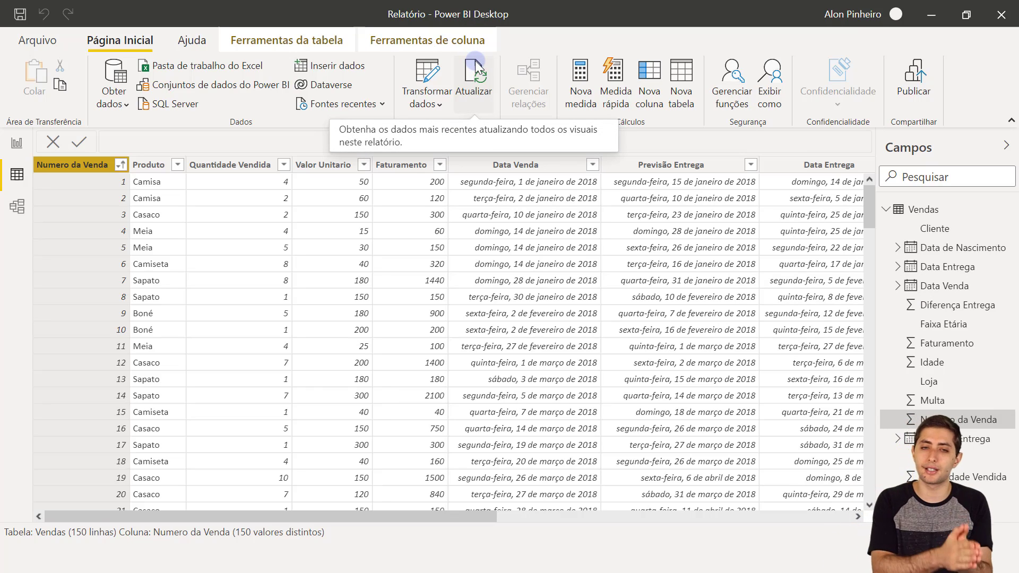
scroll(696, 278, "down", 20)
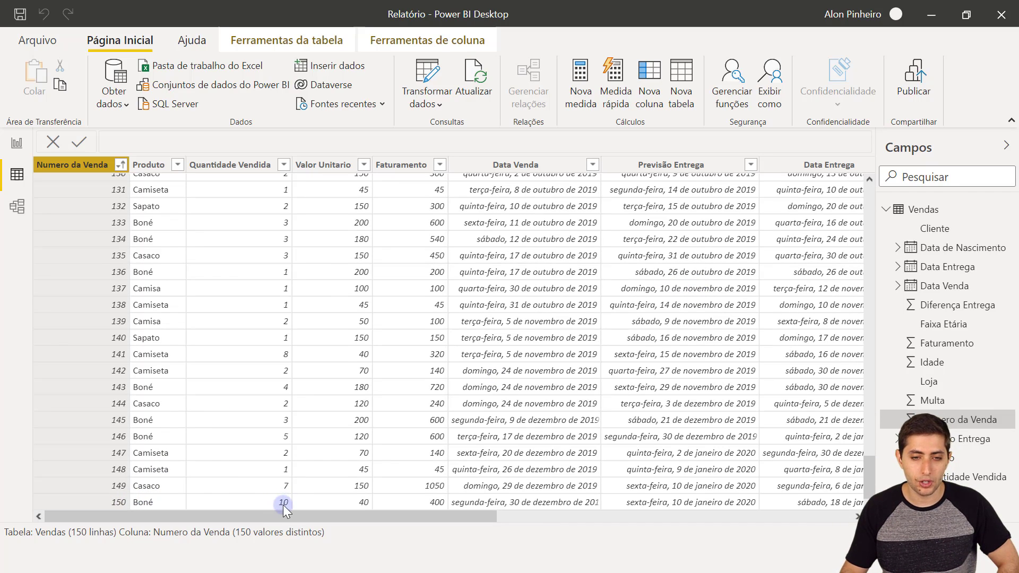
left_click(415, 501)
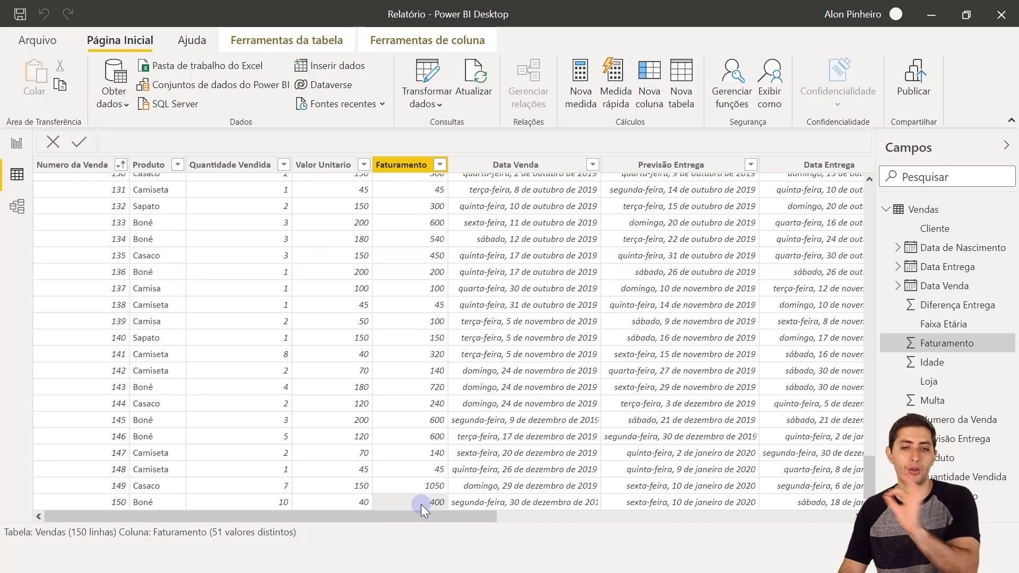
left_click_drag(449, 521, 833, 510)
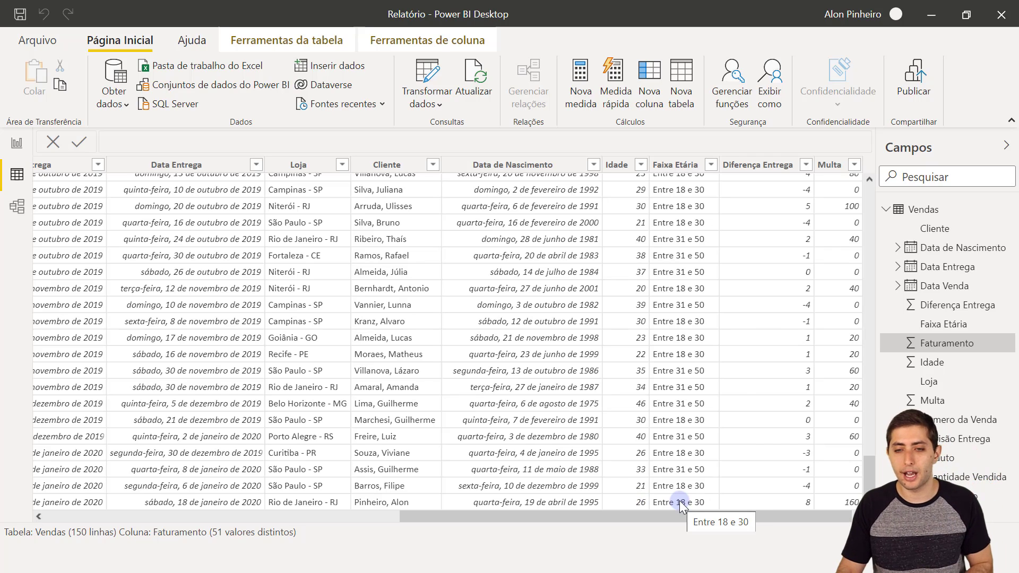
left_click(793, 502)
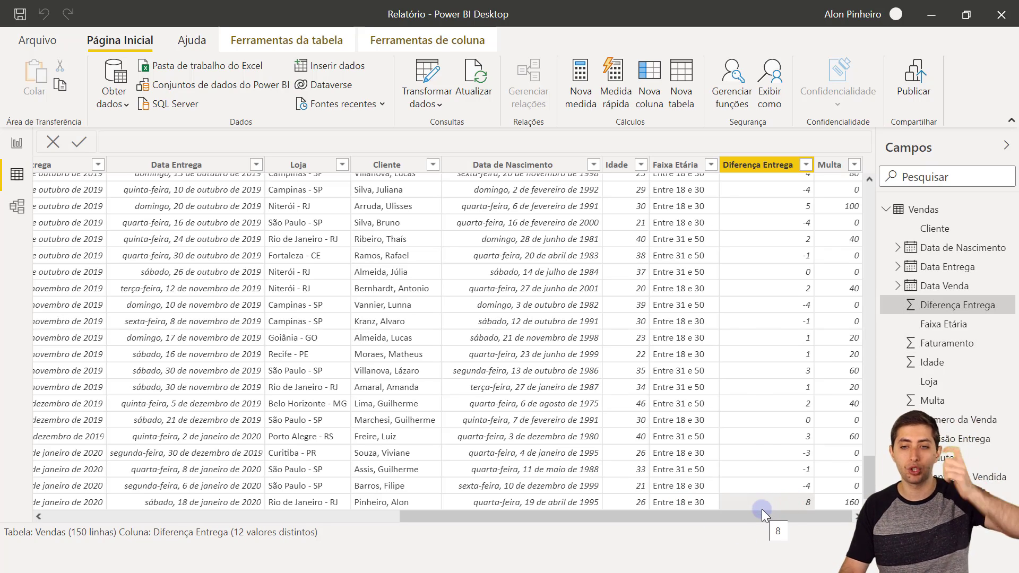
left_click(841, 498)
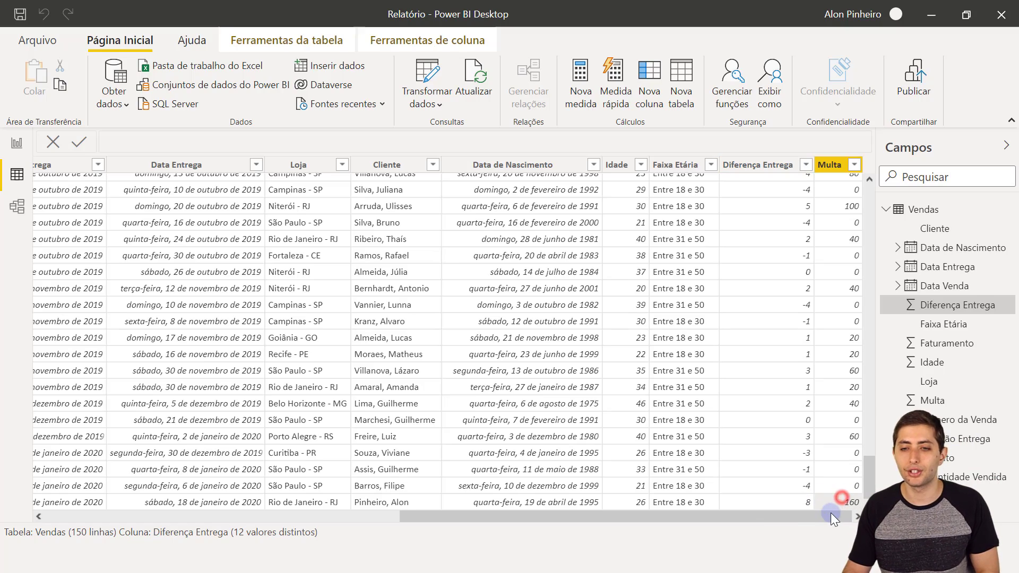
scroll(647, 480, "left", 10)
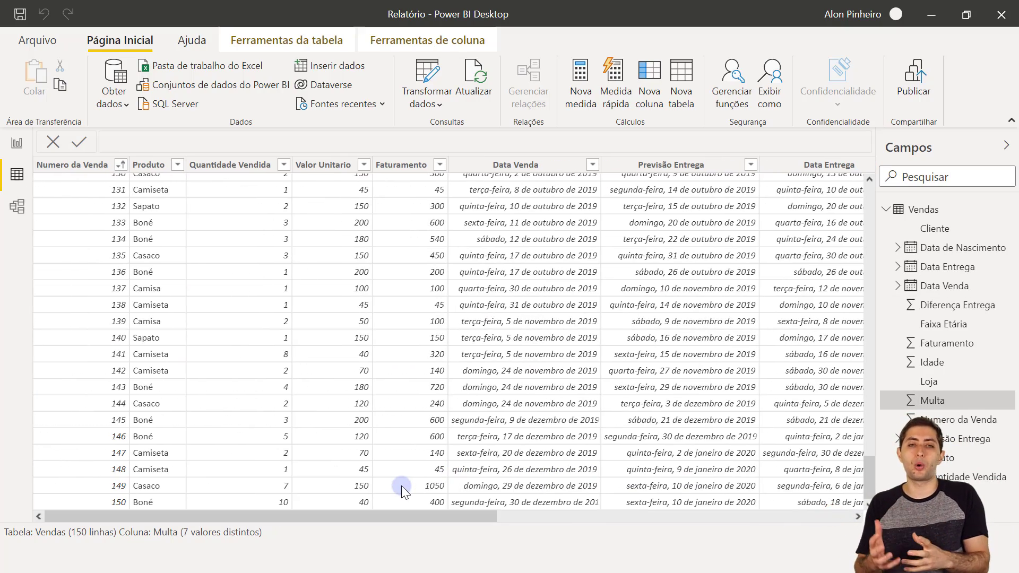